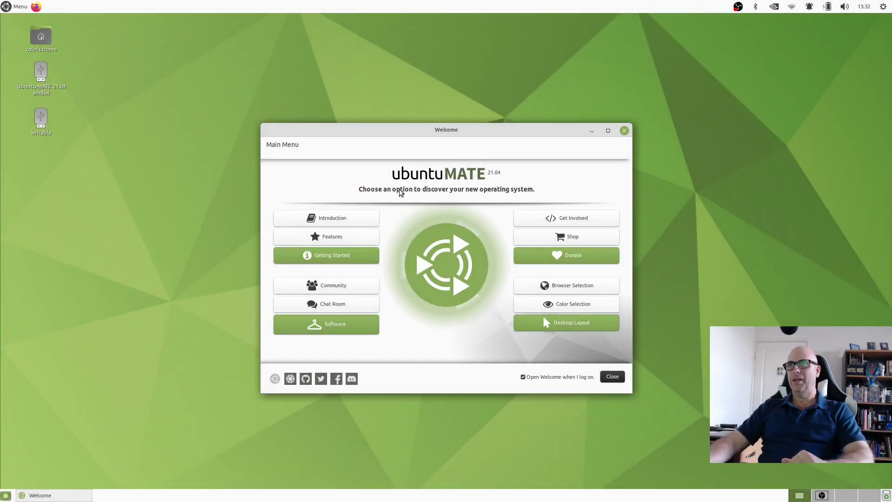
- Open the Introduction page, maximize the Welcome window, and read the overview and objectives of Ubuntu MATE
{"action": "left_click", "coordinate": [352, 220]}
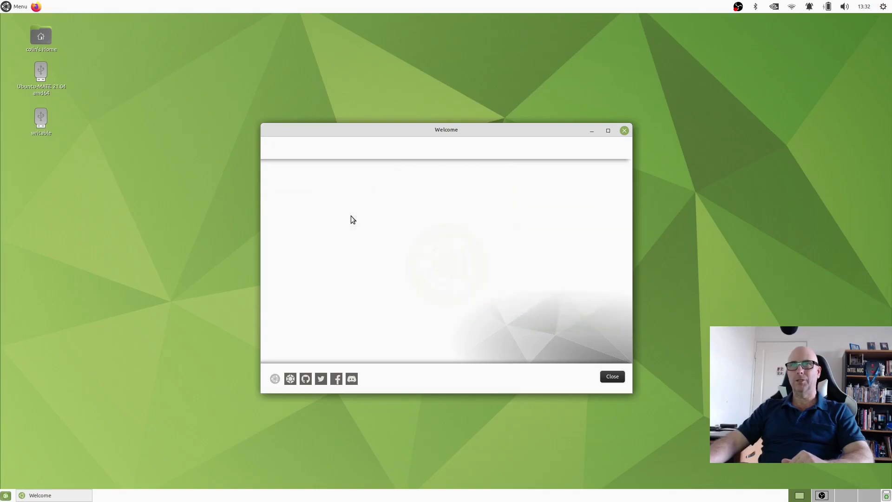
{"action": "double_click", "coordinate": [478, 130]}
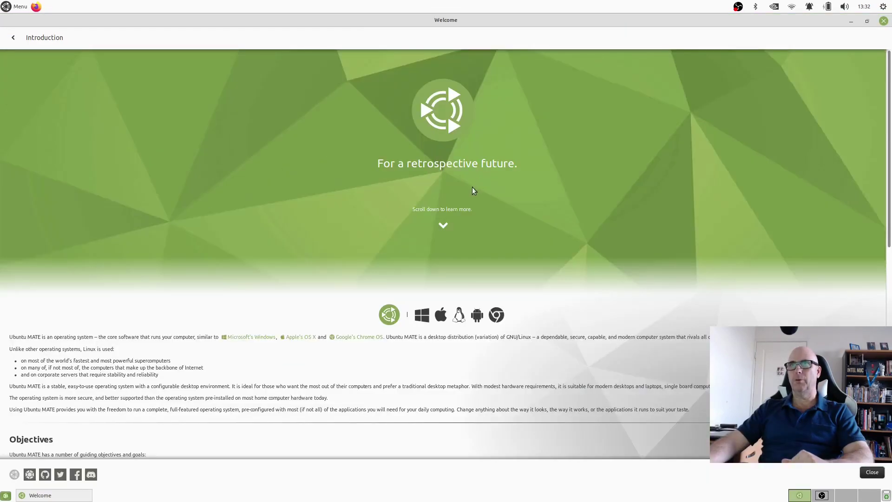
{"action": "scroll", "coordinate": [470, 186], "scroll_direction": "down", "scroll_amount": 5}
{"action": "scroll", "coordinate": [470, 187], "scroll_direction": "down", "scroll_amount": 6}
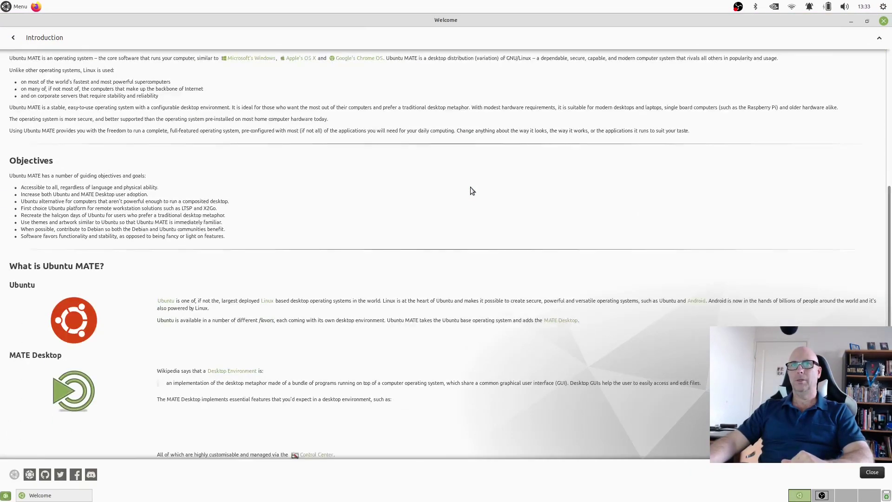
{"action": "scroll", "coordinate": [471, 190], "scroll_direction": "up", "scroll_amount": 10}
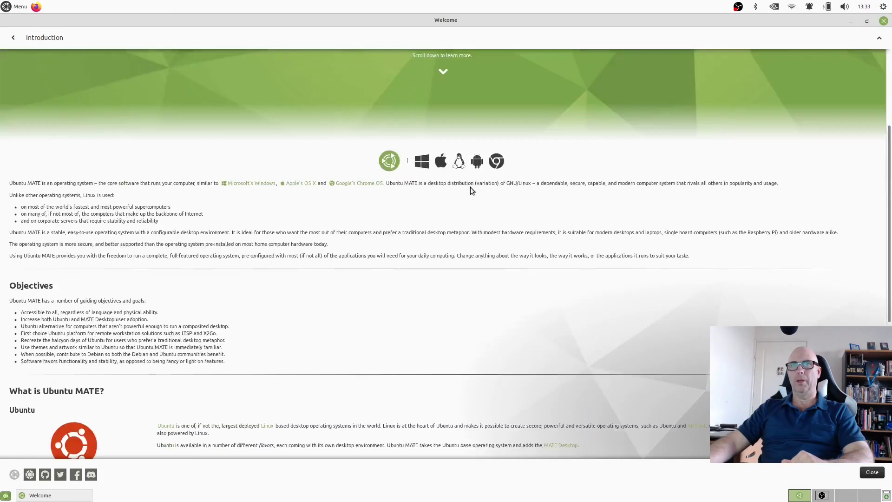
{"action": "left_click", "coordinate": [45, 39]}
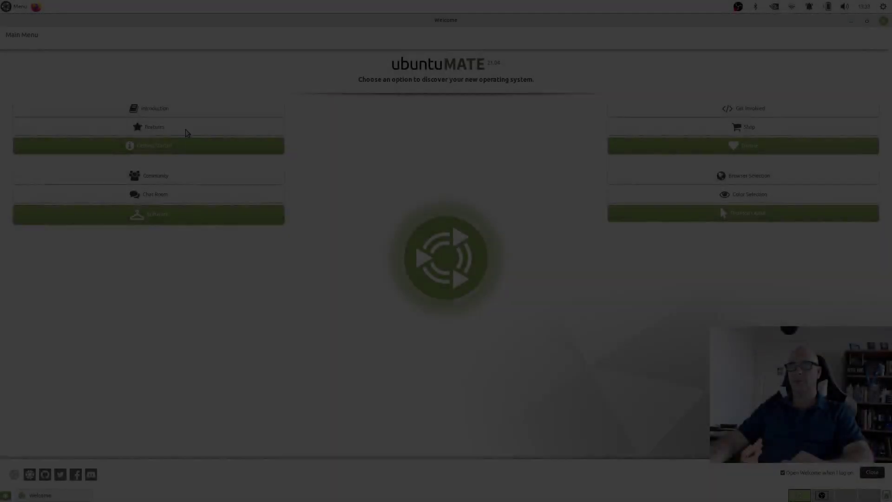
- Read through the Features page, from built-in security to mobile integration, and return to the main menu
{"action": "left_click", "coordinate": [161, 124]}
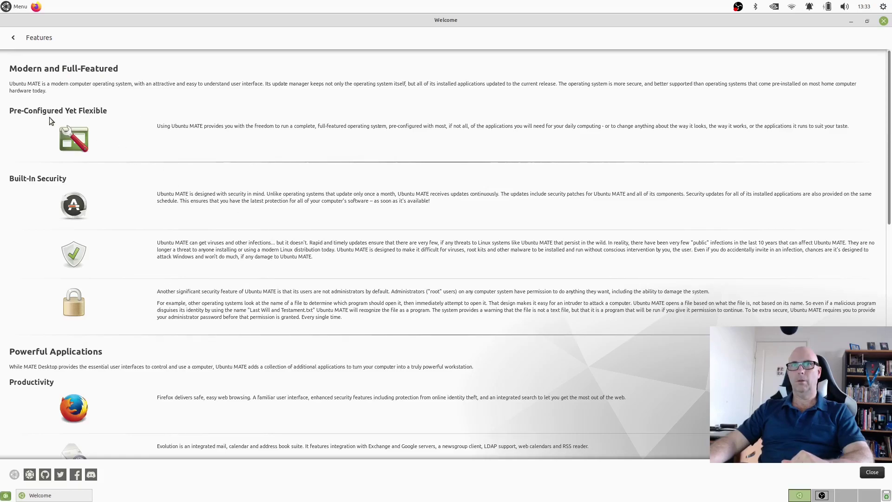
{"action": "scroll", "coordinate": [103, 135], "scroll_direction": "down", "scroll_amount": 5}
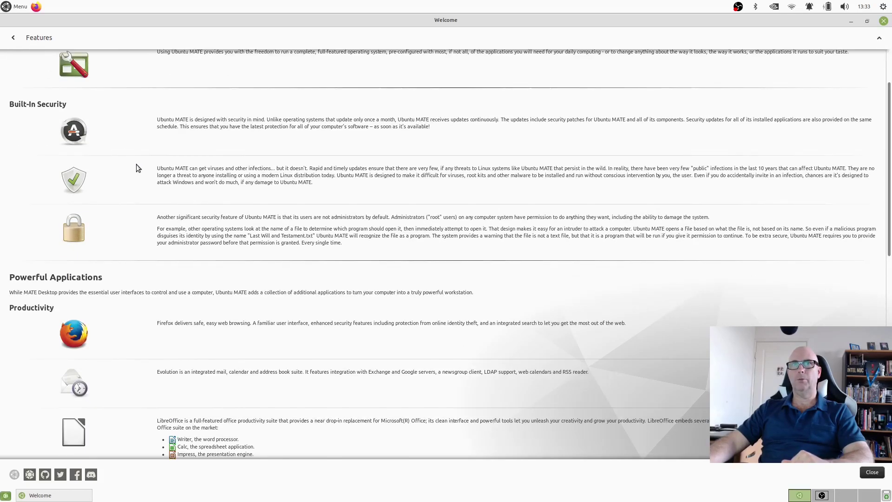
{"action": "scroll", "coordinate": [99, 177], "scroll_direction": "down", "scroll_amount": 3}
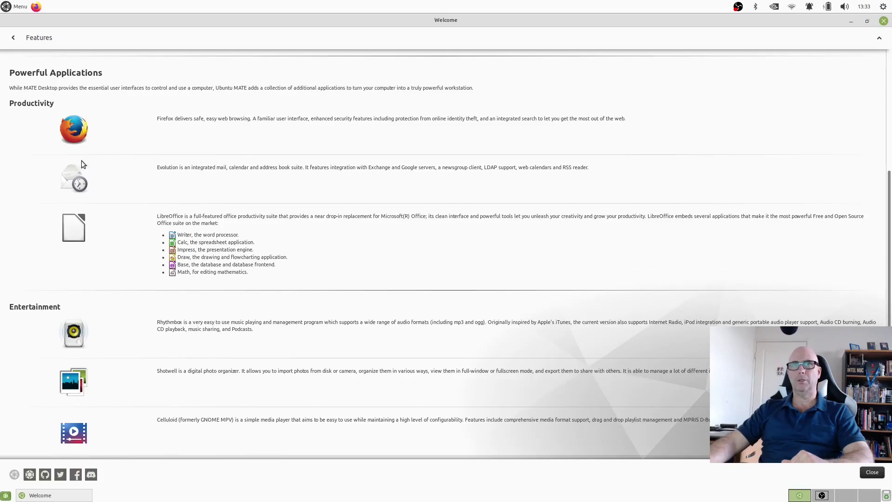
{"action": "scroll", "coordinate": [152, 221], "scroll_direction": "down", "scroll_amount": 3}
{"action": "scroll", "coordinate": [139, 321], "scroll_direction": "down", "scroll_amount": 3}
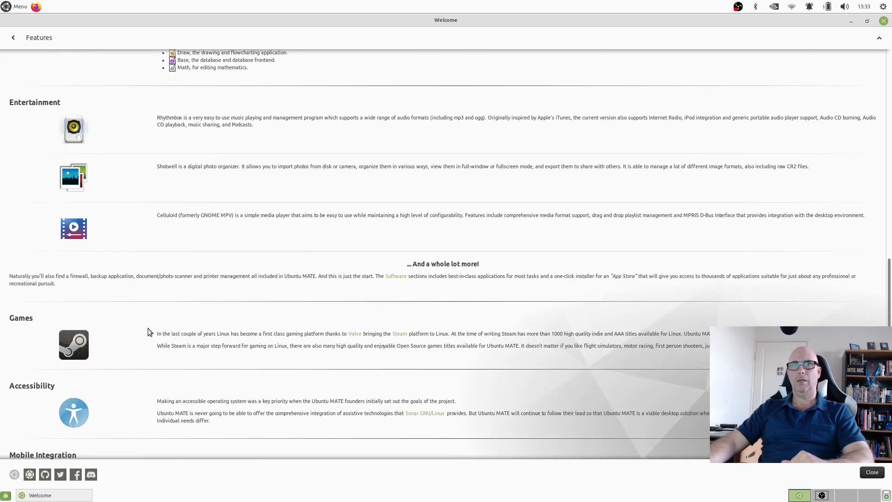
{"action": "scroll", "coordinate": [107, 335], "scroll_direction": "down", "scroll_amount": 2}
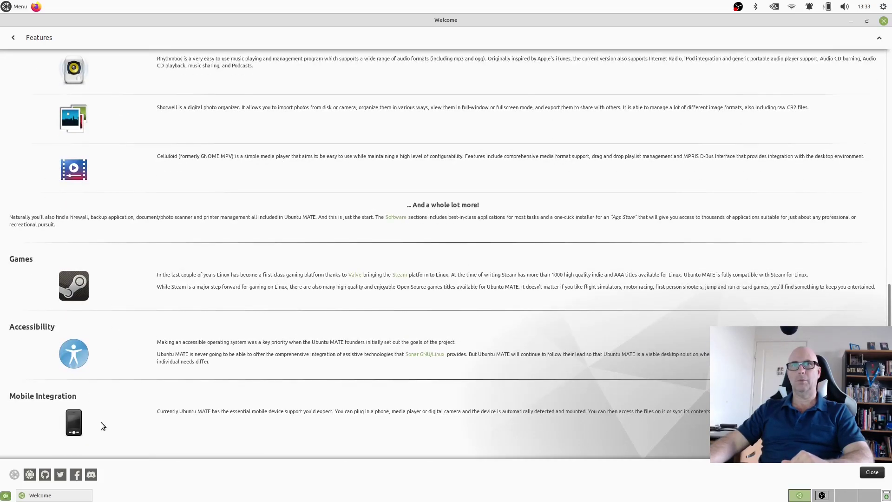
{"action": "left_click", "coordinate": [29, 48]}
- Check for software updates from the Updates & Extras topic of Getting Started and dismiss the updater
{"action": "left_click", "coordinate": [160, 144]}
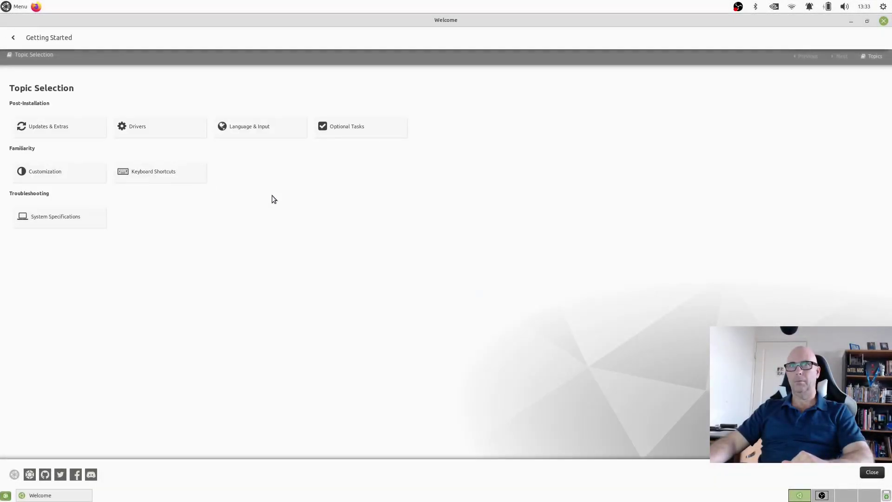
{"action": "left_click", "coordinate": [48, 125]}
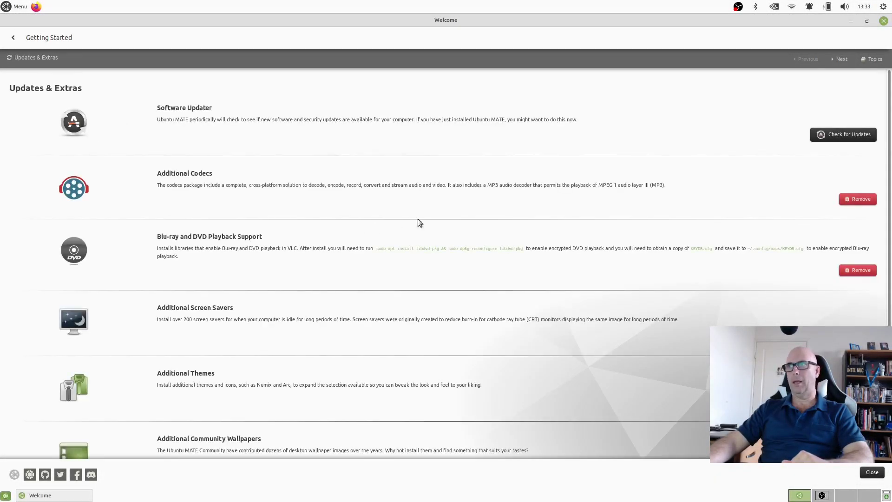
{"action": "left_click", "coordinate": [840, 136]}
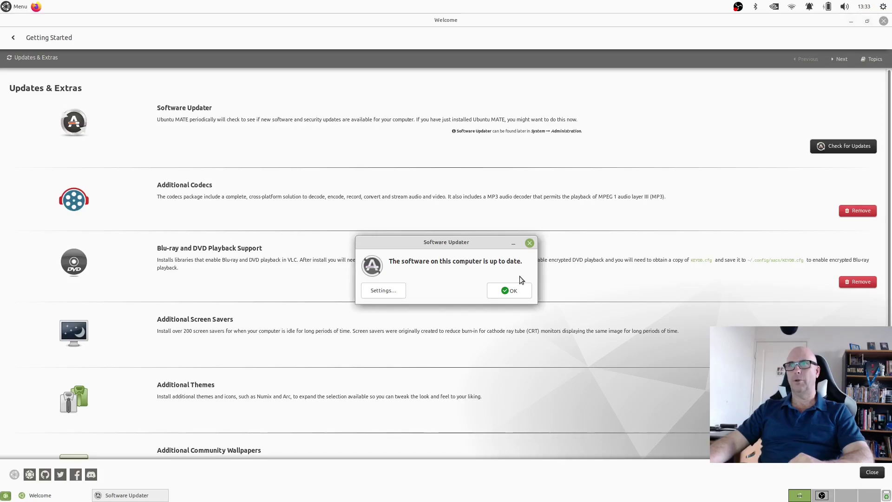
{"action": "left_click", "coordinate": [498, 291]}
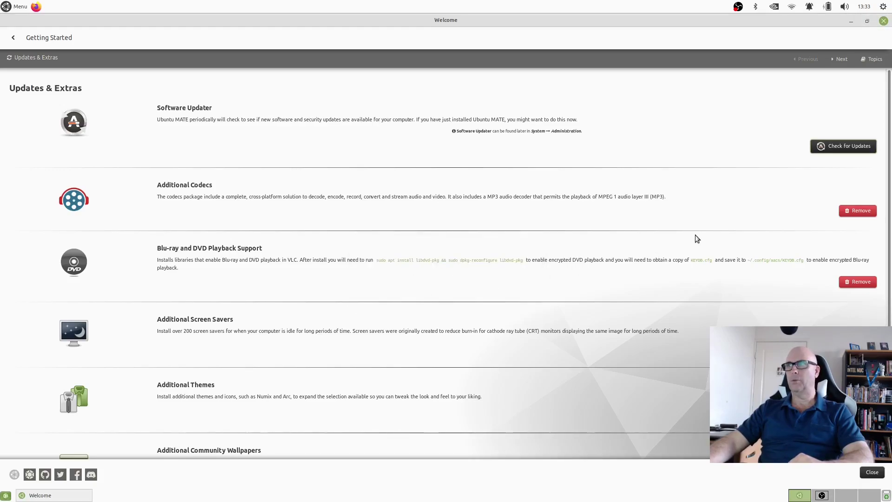
- View the theme choices in Appearance Preferences from the Updates & Extras page and close them
{"action": "scroll", "coordinate": [681, 187], "scroll_direction": "down", "scroll_amount": 1}
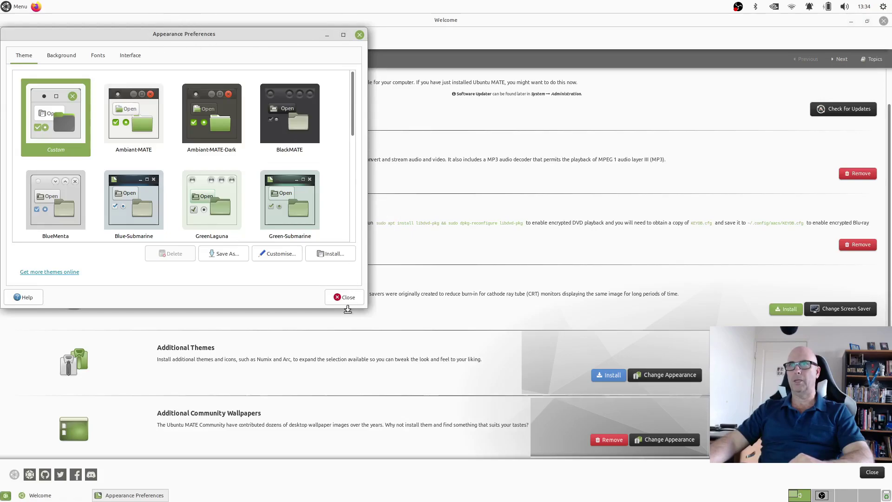
{"action": "left_click", "coordinate": [344, 297]}
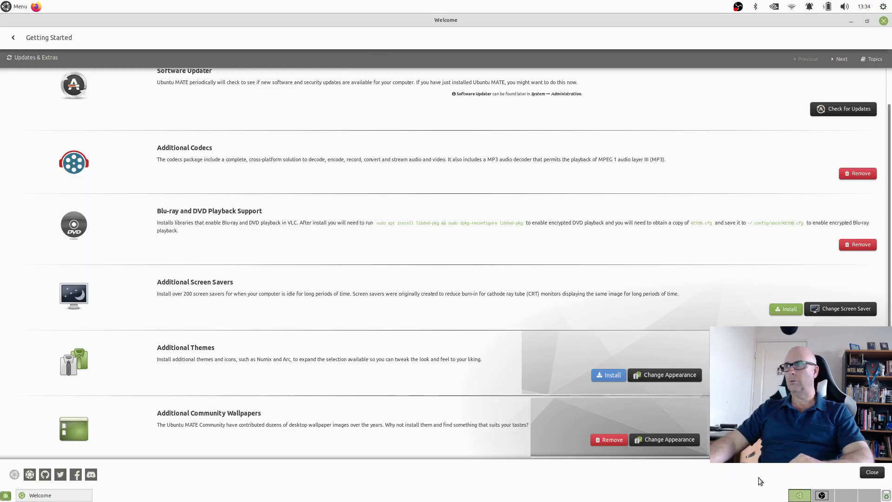
{"action": "left_click", "coordinate": [669, 439]}
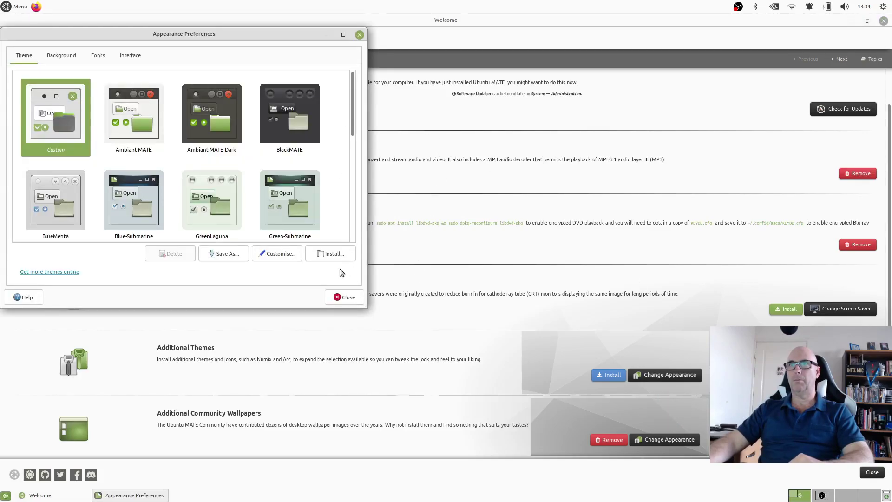
{"action": "left_click", "coordinate": [345, 298]}
- Examine the application menu's categories, including Administration, System Tools, Preferences and the full application list, and close it
{"action": "left_click", "coordinate": [18, 6]}
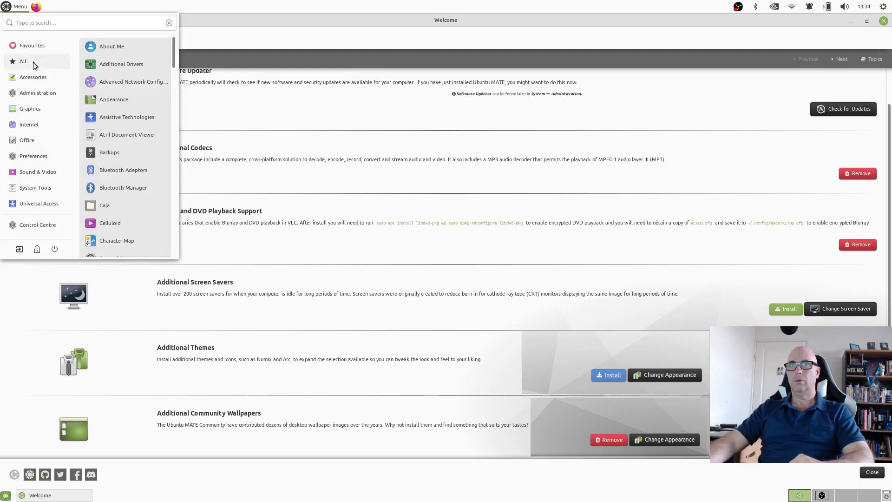
{"action": "mouse_move", "coordinate": [29, 89]}
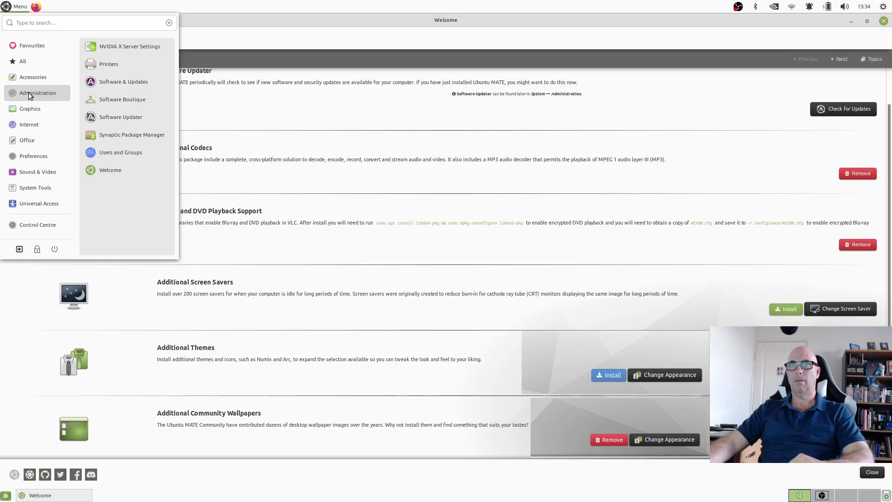
{"action": "mouse_move", "coordinate": [39, 191]}
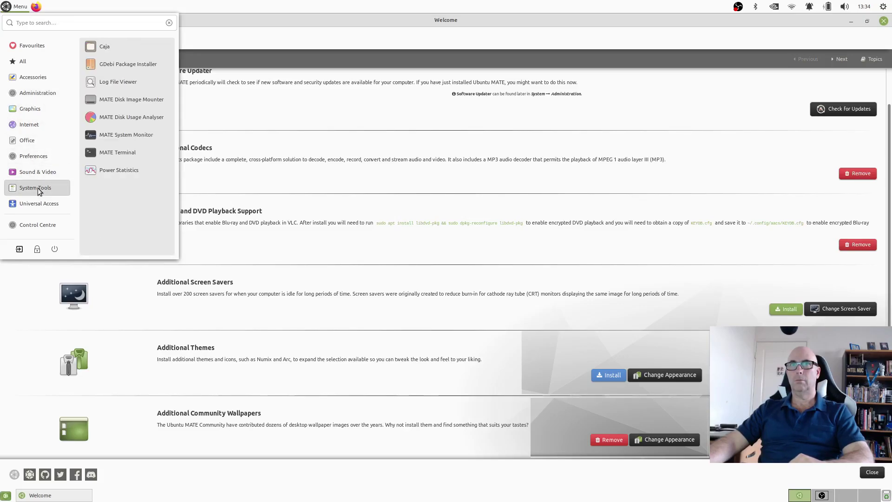
{"action": "mouse_move", "coordinate": [32, 158]}
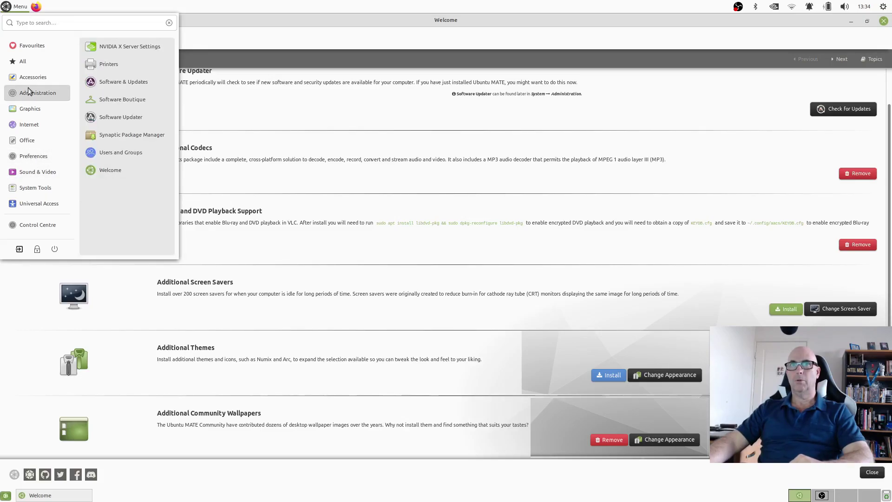
{"action": "mouse_move", "coordinate": [37, 68]}
{"action": "scroll", "coordinate": [140, 124], "scroll_direction": "down", "scroll_amount": 2}
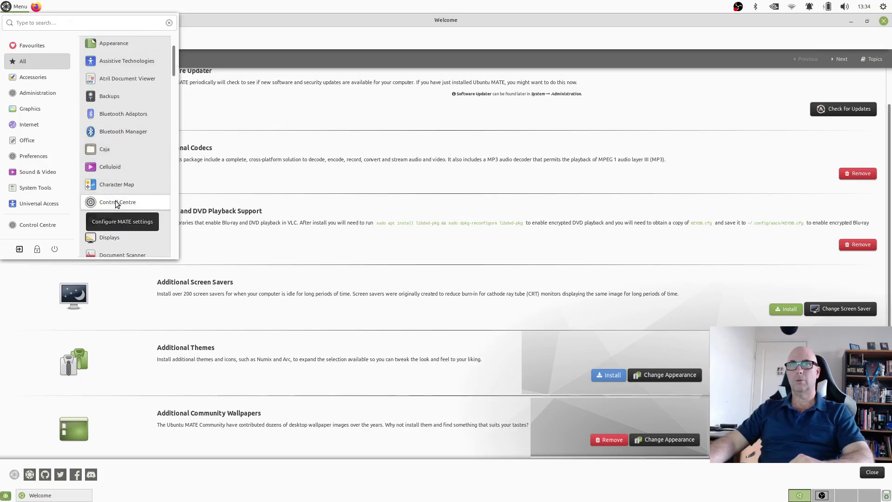
{"action": "scroll", "coordinate": [136, 122], "scroll_direction": "down", "scroll_amount": 2}
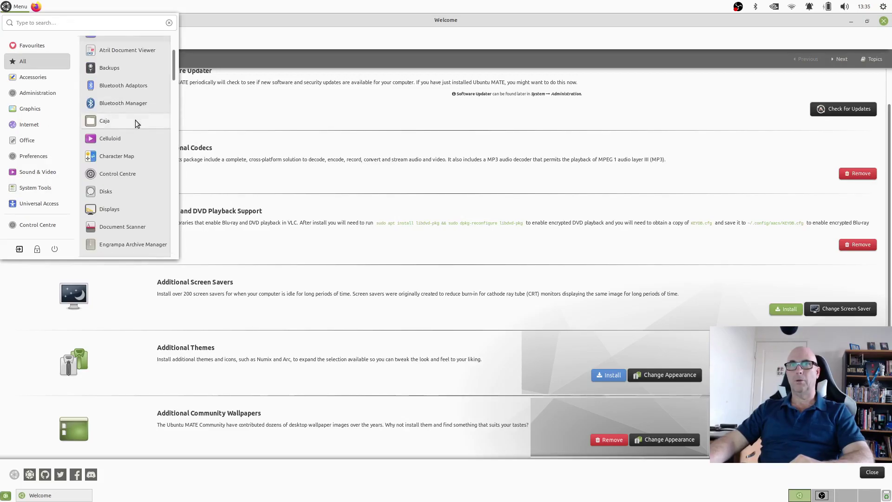
{"action": "scroll", "coordinate": [133, 124], "scroll_direction": "down", "scroll_amount": 2}
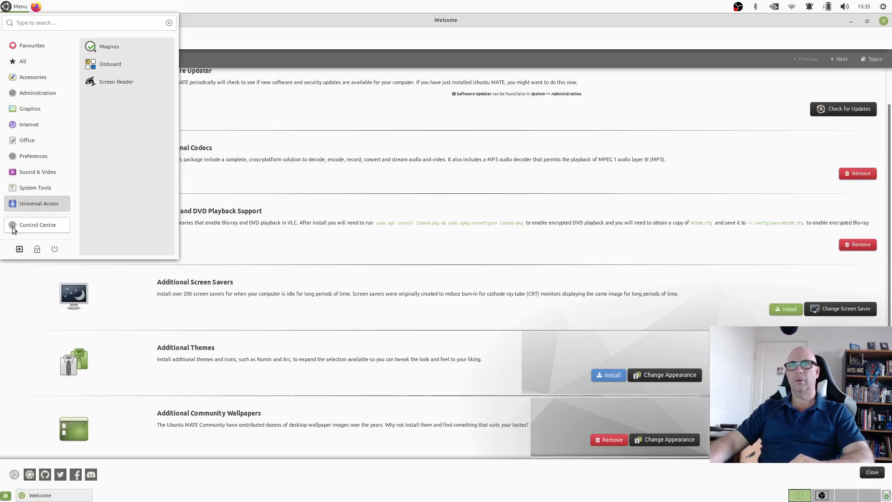
{"action": "left_click", "coordinate": [71, 7]}
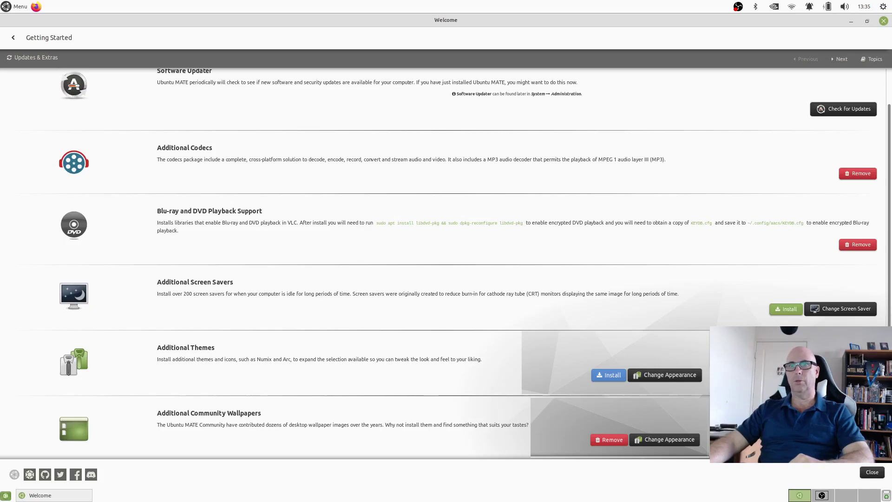
- Install the additional themes and community wallpapers from Updates & Extras and dismiss the wallpaper notification
{"action": "left_click", "coordinate": [609, 375]}
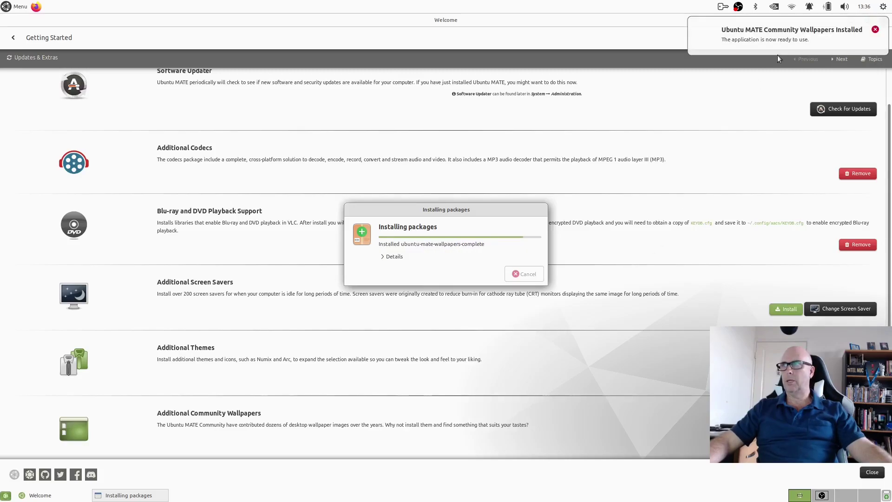
{"action": "left_click", "coordinate": [875, 30]}
- Minimize the Welcome window, browse the available wallpapers in the desktop background settings, and dismiss the additional themes notification
{"action": "left_click", "coordinate": [853, 21]}
{"action": "right_click", "coordinate": [337, 124]}
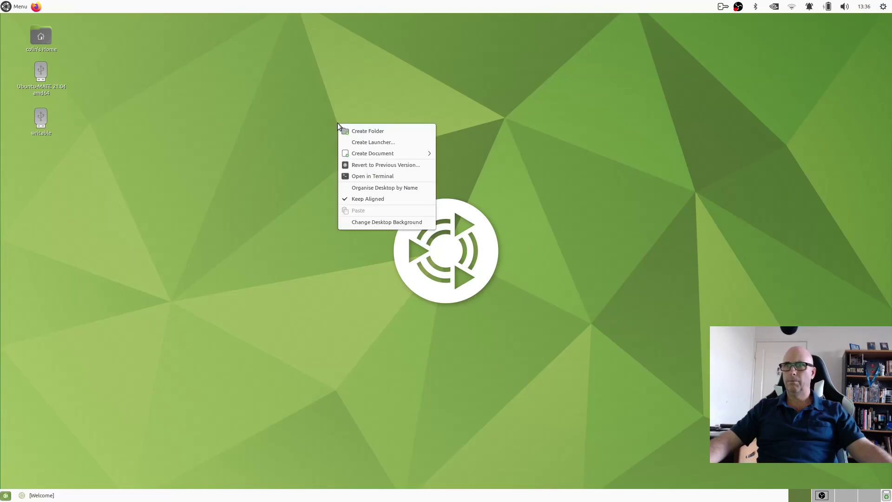
{"action": "left_click", "coordinate": [369, 221]}
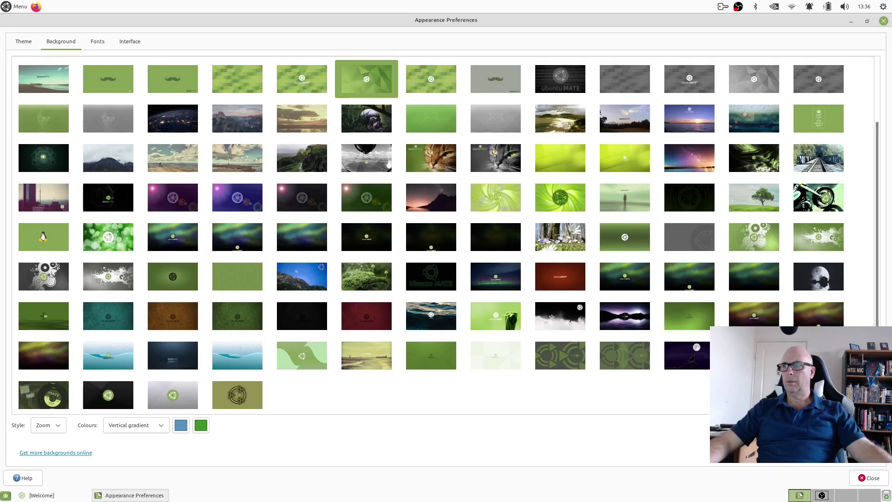
{"action": "left_click", "coordinate": [851, 22]}
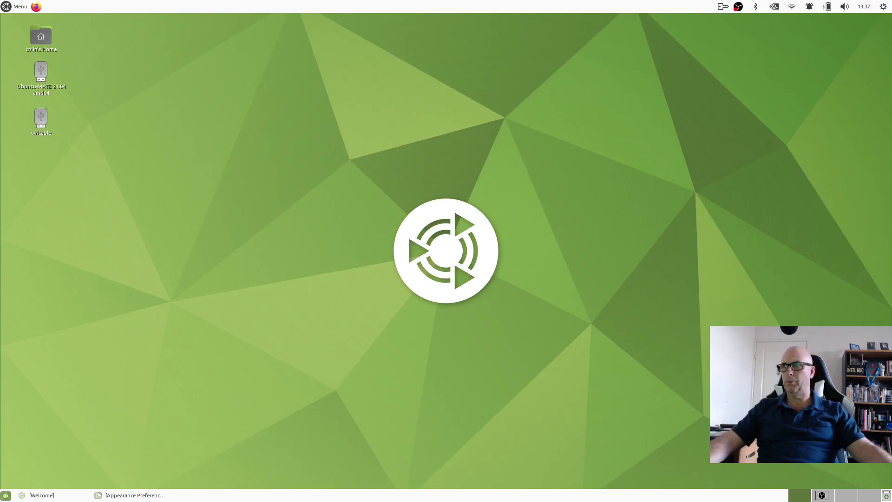
{"action": "left_click", "coordinate": [138, 495]}
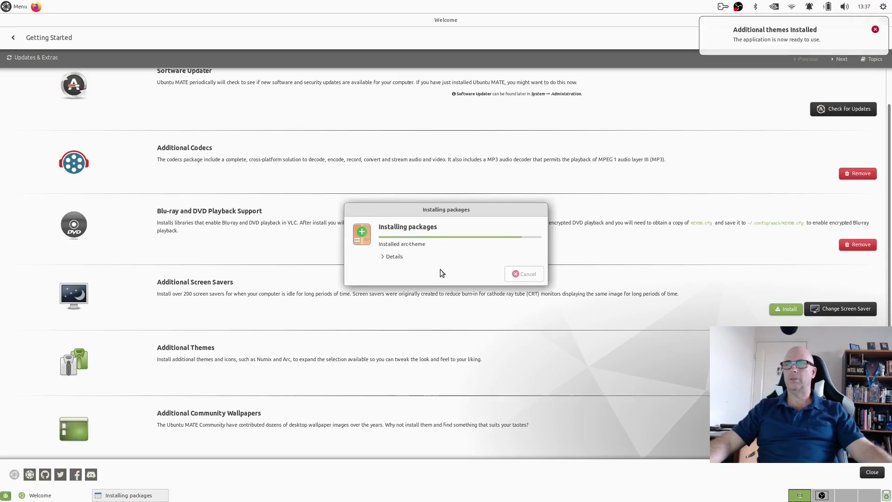
{"action": "left_click", "coordinate": [876, 30]}
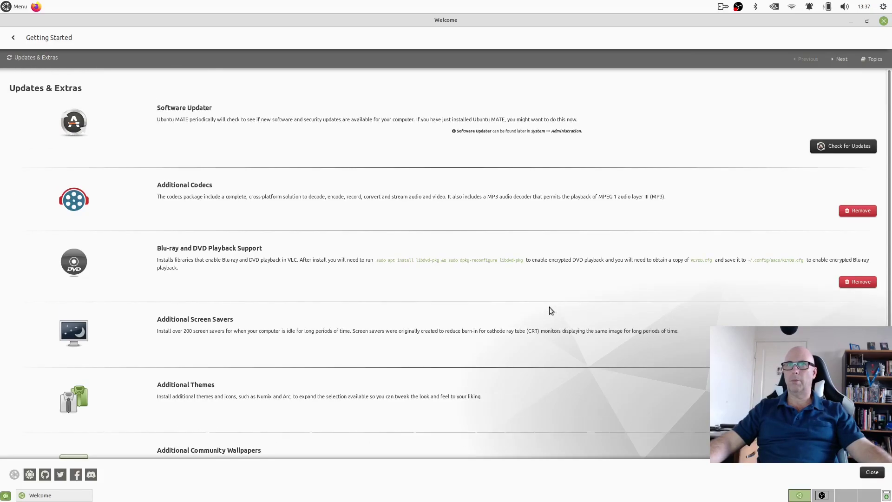
- Open the Drivers topic in Getting Started, review the graphics driver options under Additional Drivers, and close the window
{"action": "left_click", "coordinate": [13, 40]}
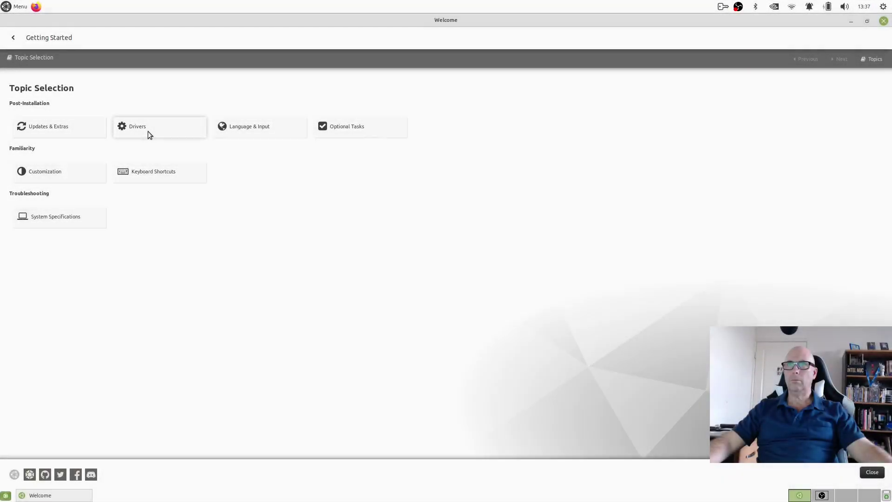
{"action": "left_click", "coordinate": [148, 131]}
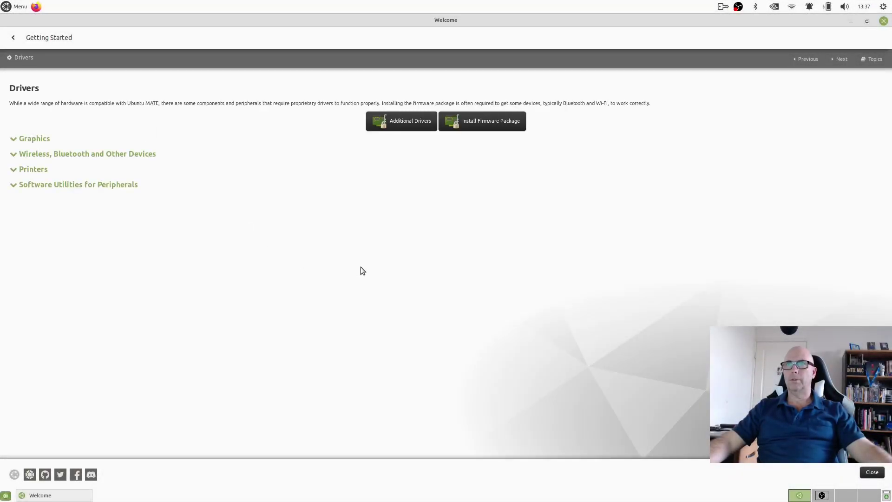
{"action": "left_click", "coordinate": [406, 122]}
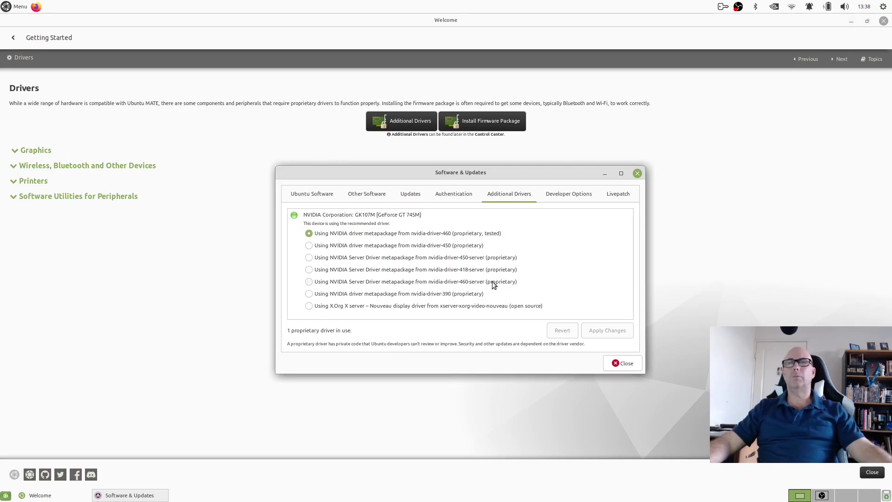
{"action": "left_click", "coordinate": [622, 363]}
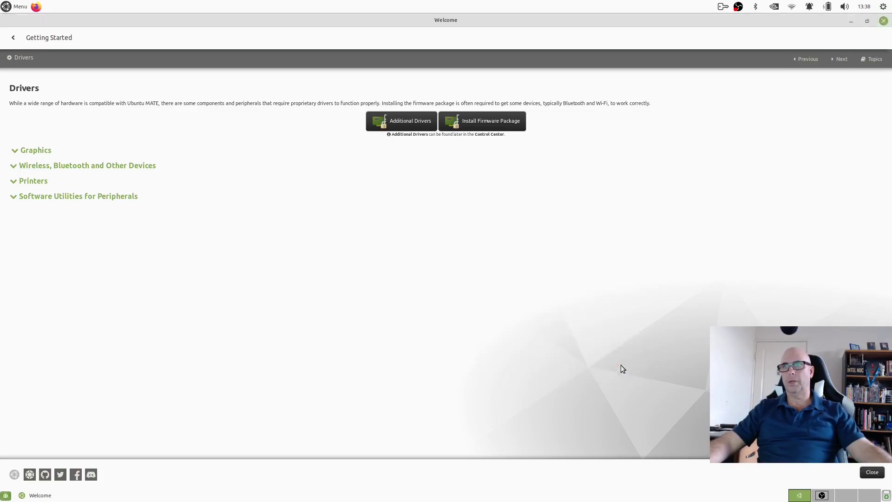
- Expand the Graphics, Wireless, Printers and Software Utilities for Peripherals sections of the Drivers topic one after another to read them
{"action": "left_click", "coordinate": [14, 152]}
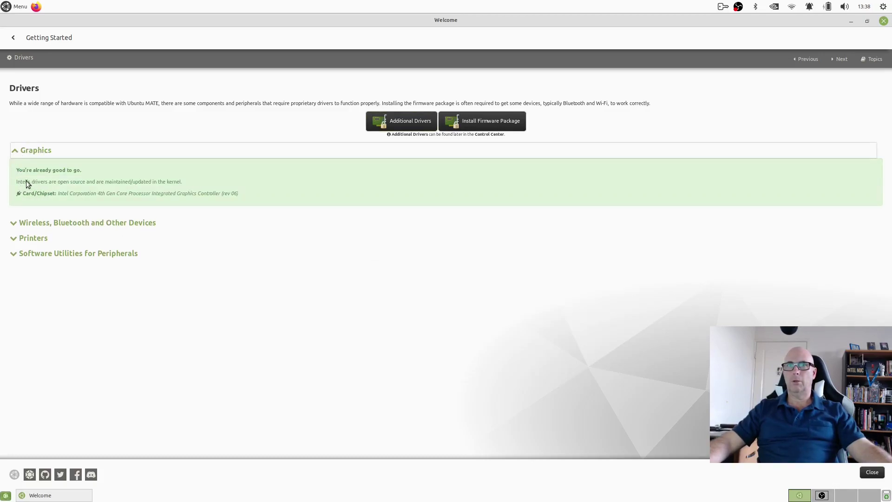
{"action": "left_click", "coordinate": [14, 226]}
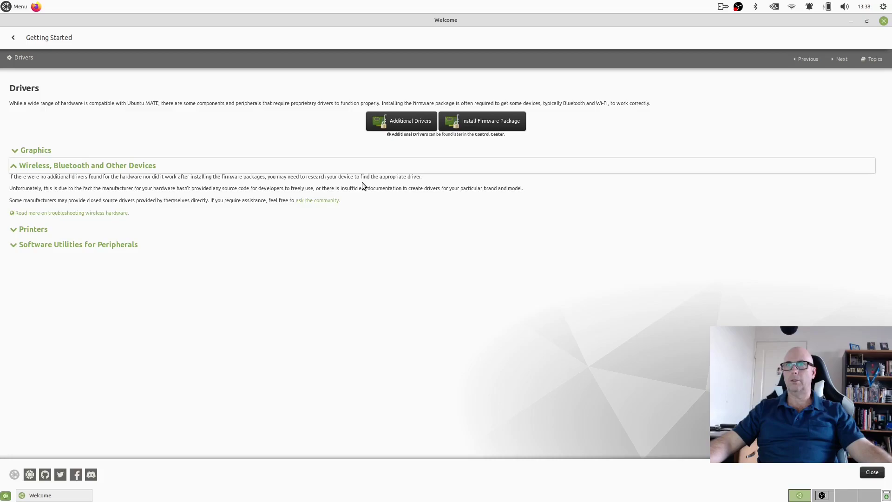
{"action": "left_click", "coordinate": [14, 230]}
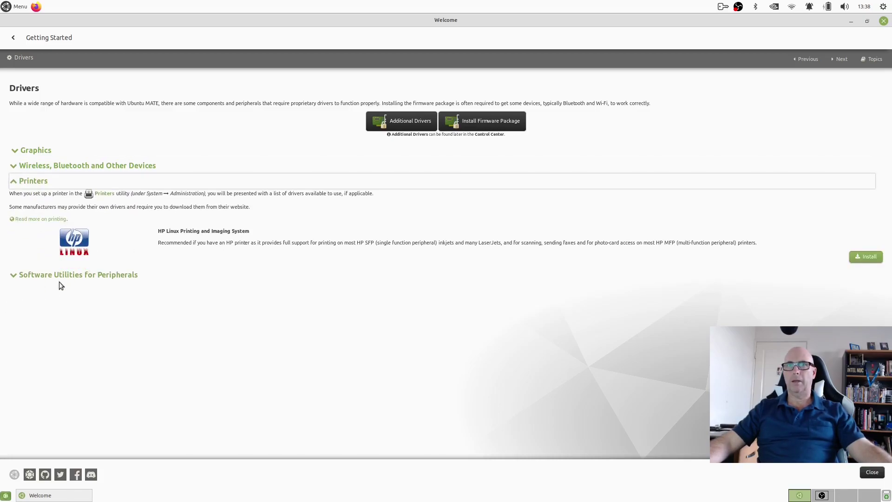
{"action": "left_click", "coordinate": [14, 274]}
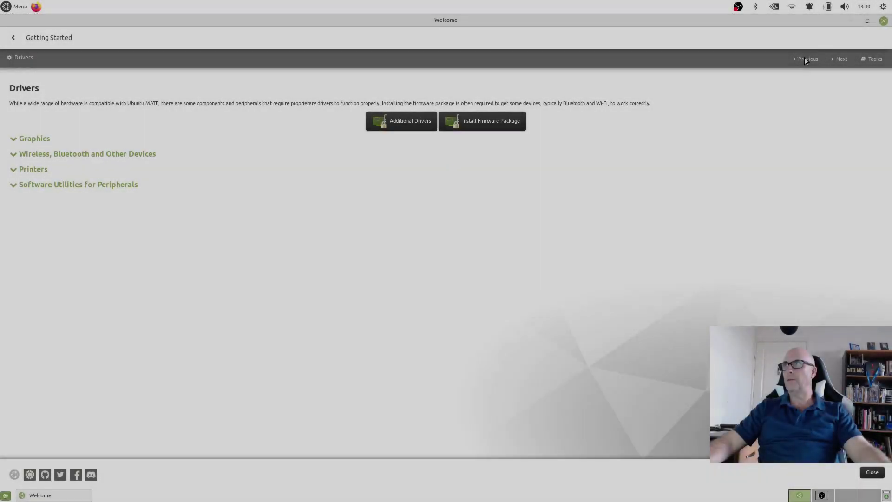
- Revisit the Updates & Extras topic and move forward to review the Language & Input and Optional Tasks topics
{"action": "left_click", "coordinate": [808, 59]}
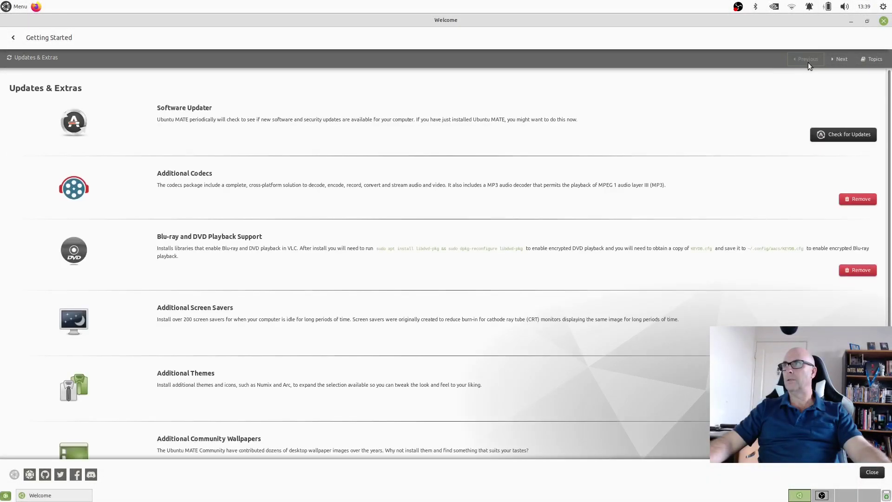
{"action": "left_click", "coordinate": [839, 59]}
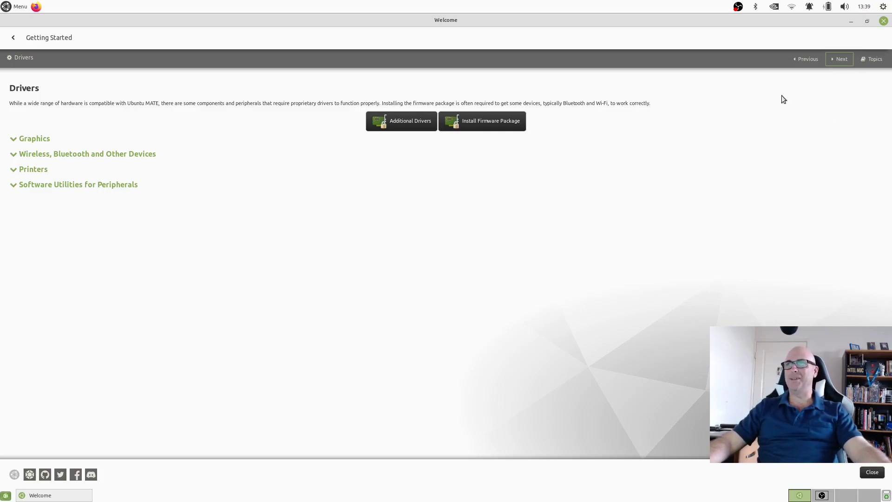
{"action": "left_click", "coordinate": [839, 58]}
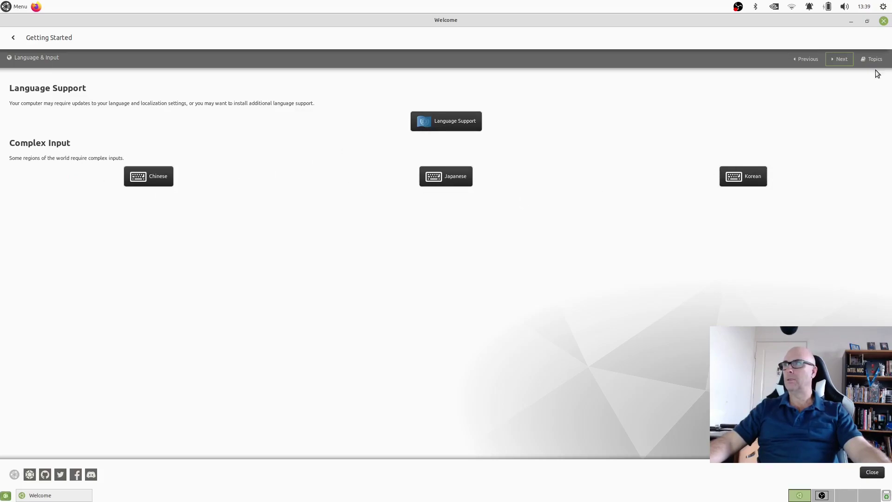
{"action": "left_click", "coordinate": [844, 60]}
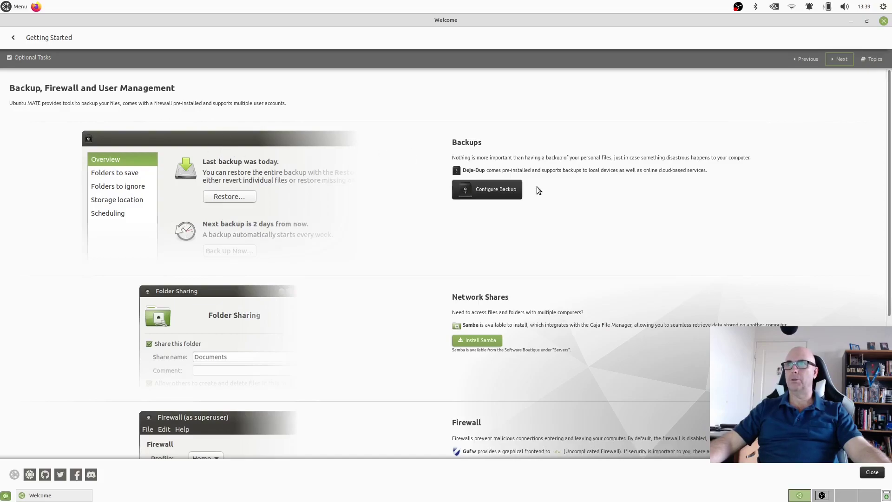
{"action": "scroll", "coordinate": [538, 187], "scroll_direction": "down", "scroll_amount": 5}
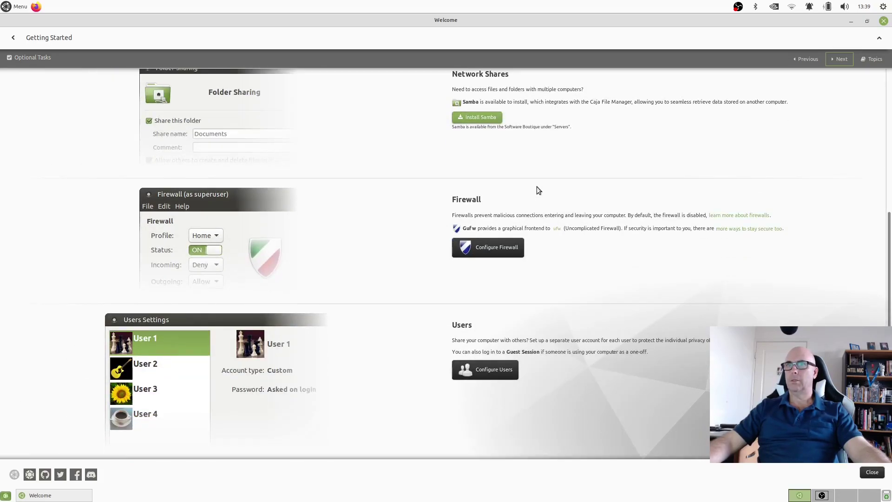
{"action": "scroll", "coordinate": [539, 190], "scroll_direction": "up", "scroll_amount": 5}
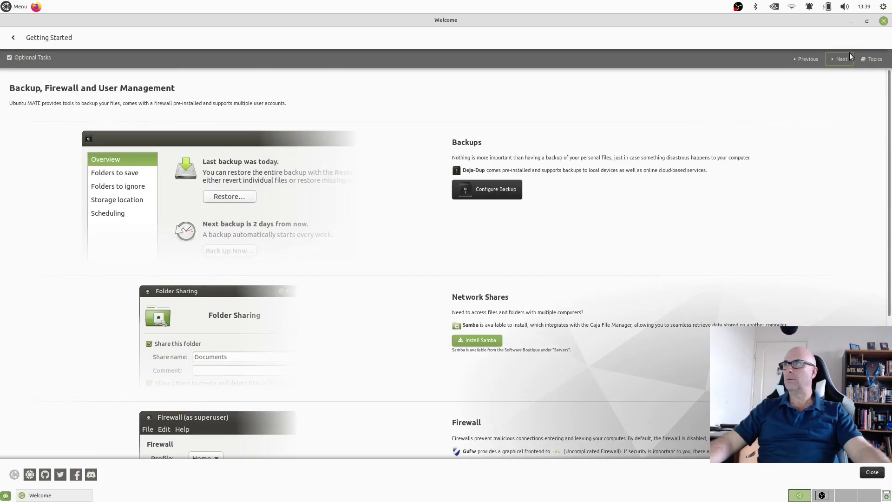
- Review the remaining Getting Started topics: Customisation, Keyboard & Mouse Shortcuts and System Specifications
{"action": "left_click", "coordinate": [845, 58]}
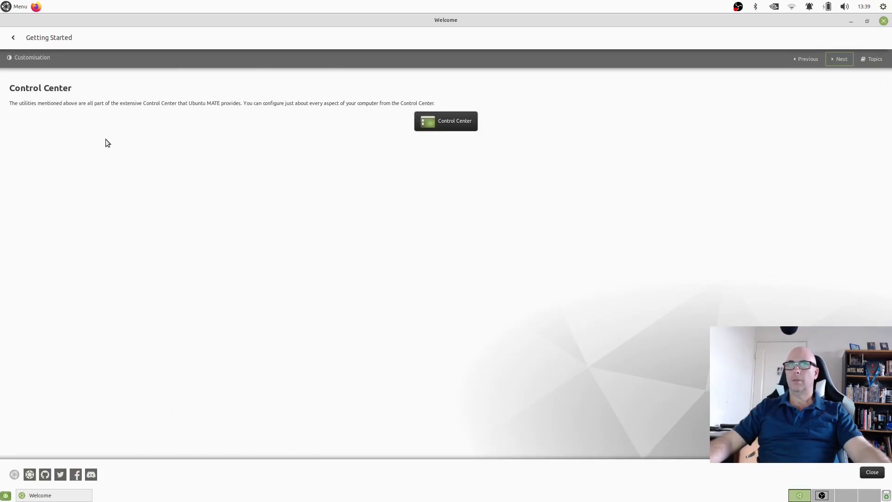
{"action": "left_click", "coordinate": [830, 64]}
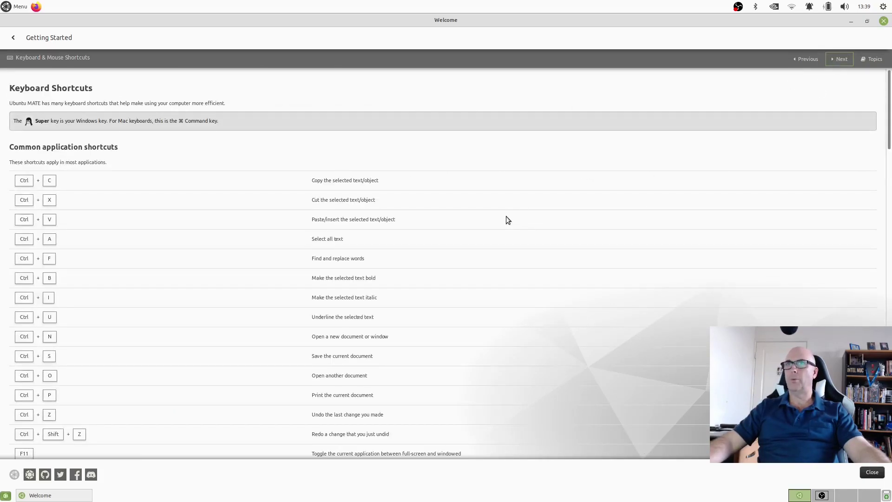
{"action": "scroll", "coordinate": [137, 225], "scroll_direction": "down", "scroll_amount": 10}
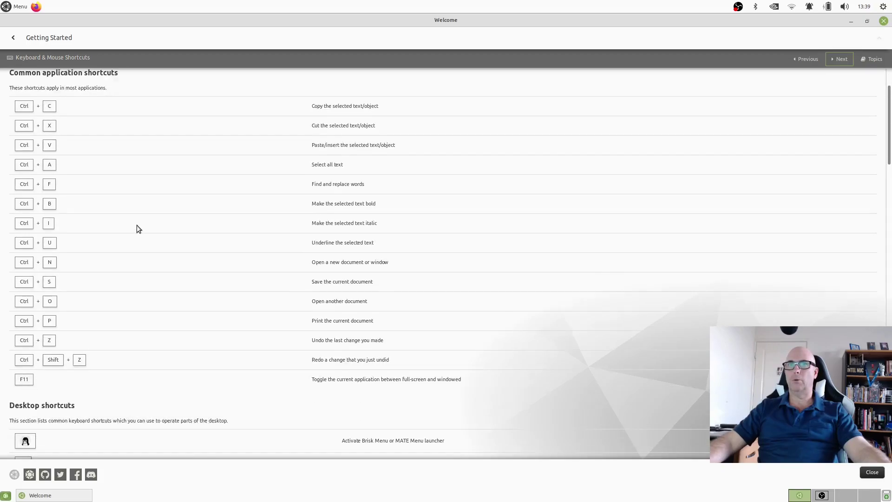
{"action": "scroll", "coordinate": [137, 225], "scroll_direction": "up", "scroll_amount": 10}
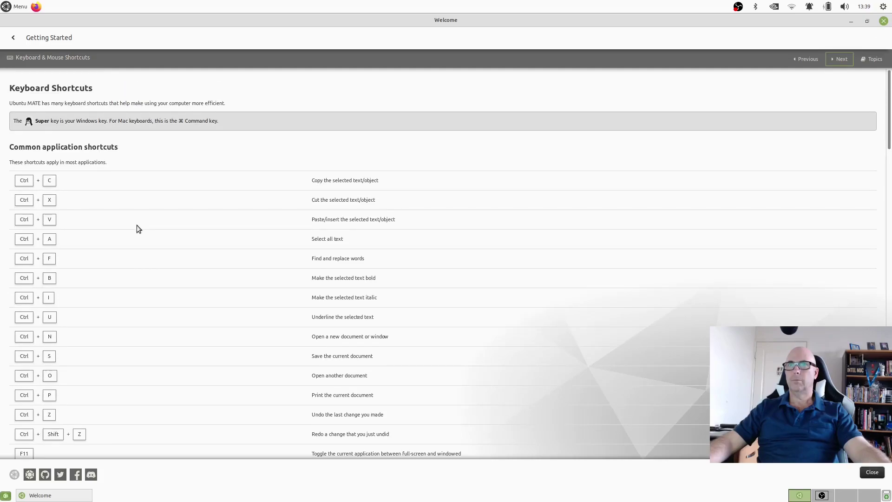
{"action": "left_click", "coordinate": [840, 59]}
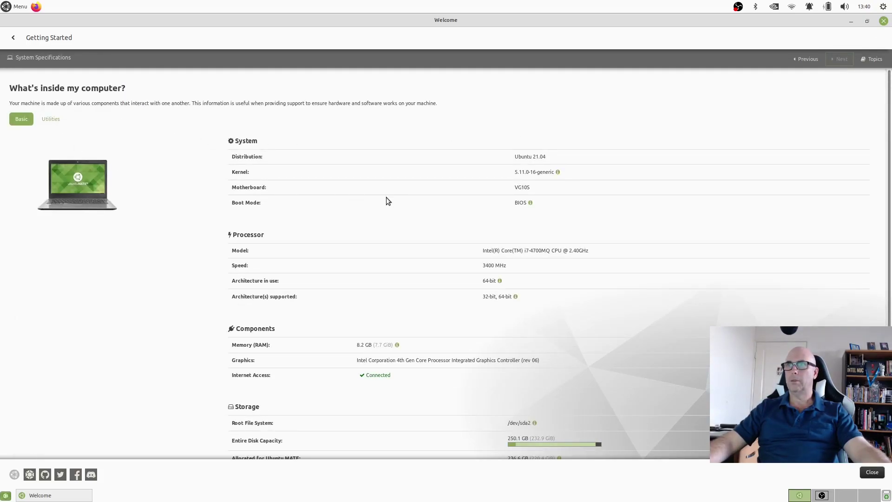
{"action": "scroll", "coordinate": [386, 197], "scroll_direction": "down", "scroll_amount": 3}
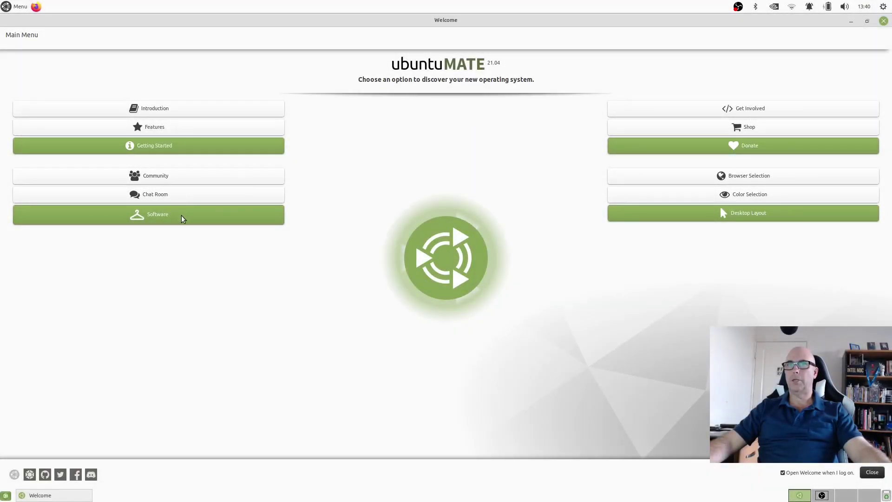
- Open the Software Boutique from the main menu and browse its Sound & Video and More Software categories
{"action": "left_click", "coordinate": [163, 216]}
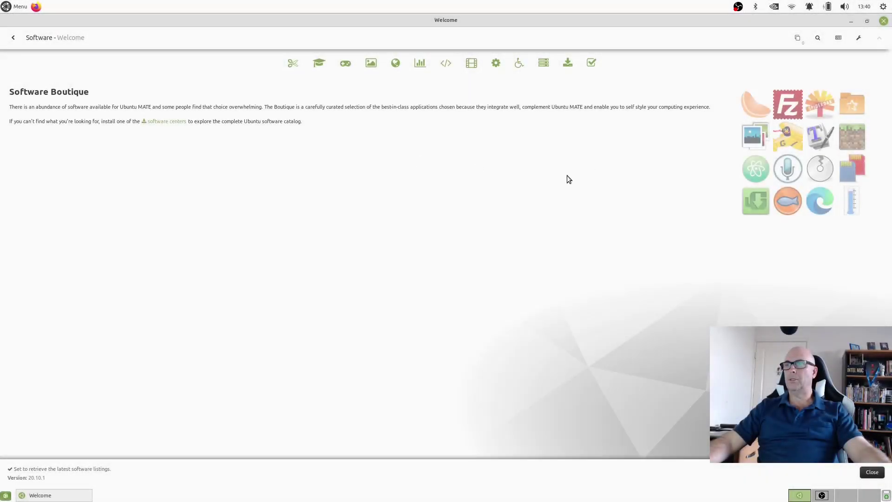
{"action": "left_click", "coordinate": [470, 62]}
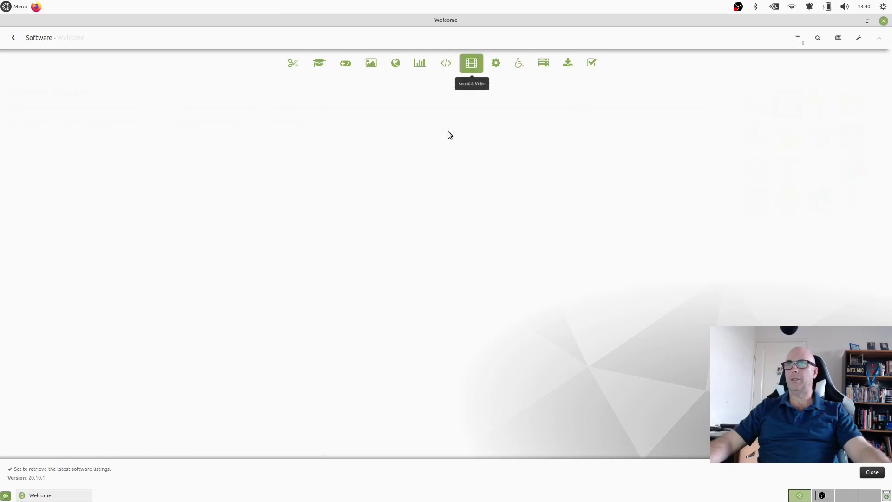
{"action": "scroll", "coordinate": [450, 204], "scroll_direction": "down", "scroll_amount": 10}
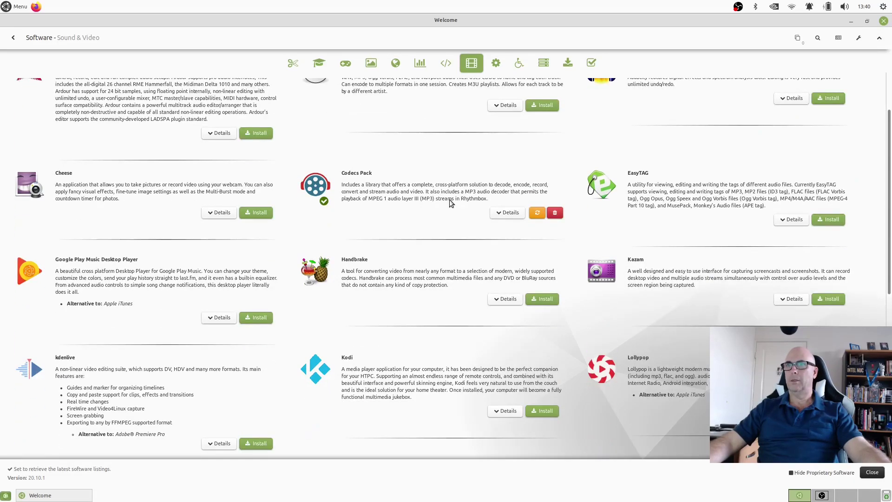
{"action": "scroll", "coordinate": [447, 208], "scroll_direction": "down", "scroll_amount": 2}
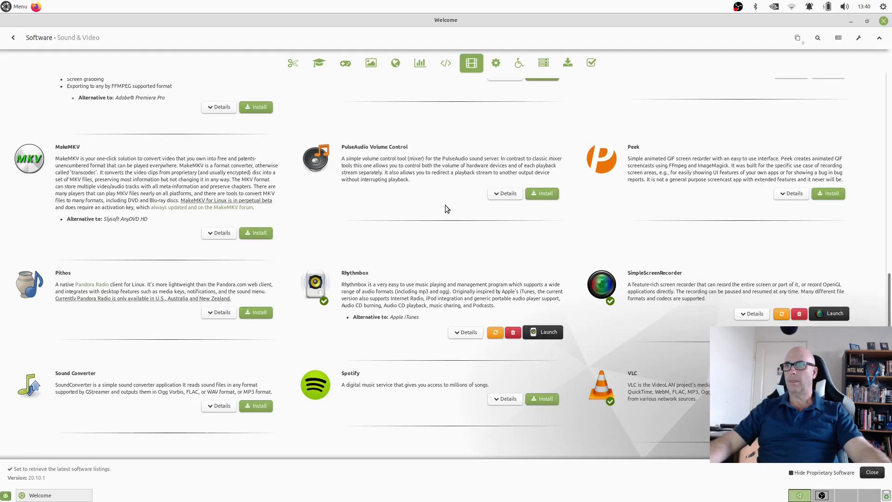
{"action": "scroll", "coordinate": [446, 209], "scroll_direction": "up", "scroll_amount": 4}
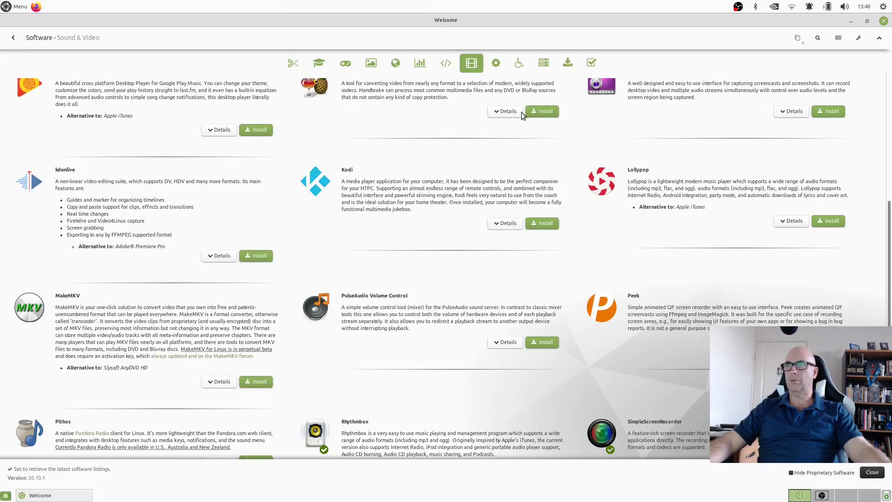
{"action": "left_click", "coordinate": [568, 65]}
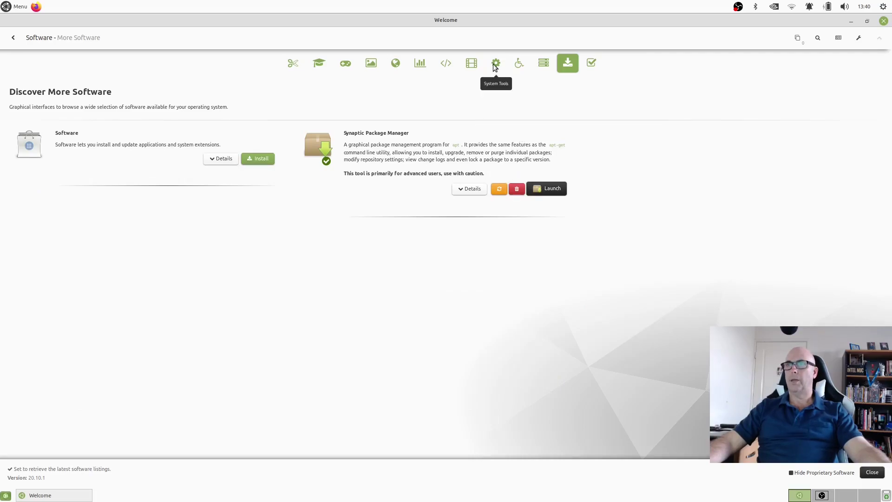
{"action": "left_click", "coordinate": [471, 63]}
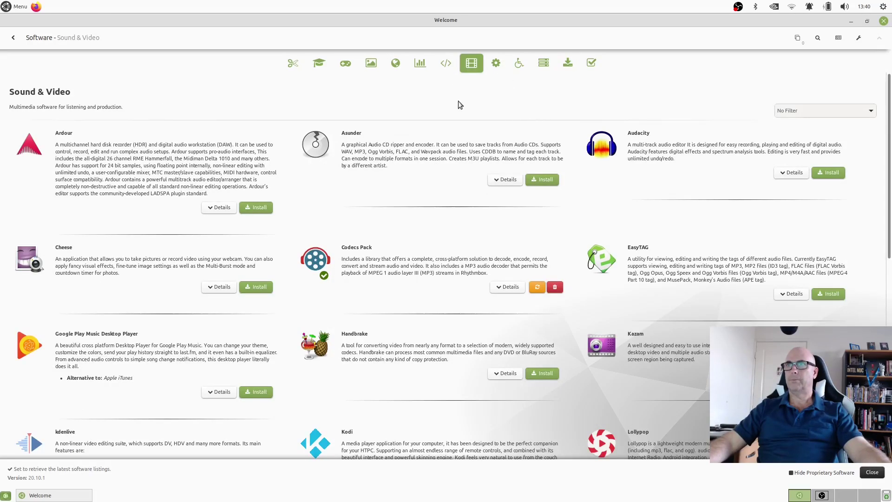
- Browse the Accessories category of the Software Boutique to the end of its list and open the Education category
{"action": "left_click", "coordinate": [298, 62]}
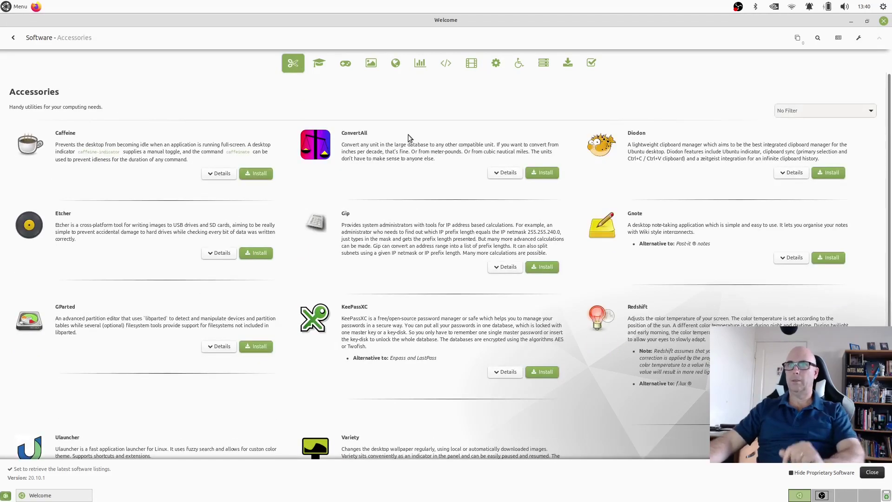
{"action": "scroll", "coordinate": [414, 134], "scroll_direction": "down", "scroll_amount": 3}
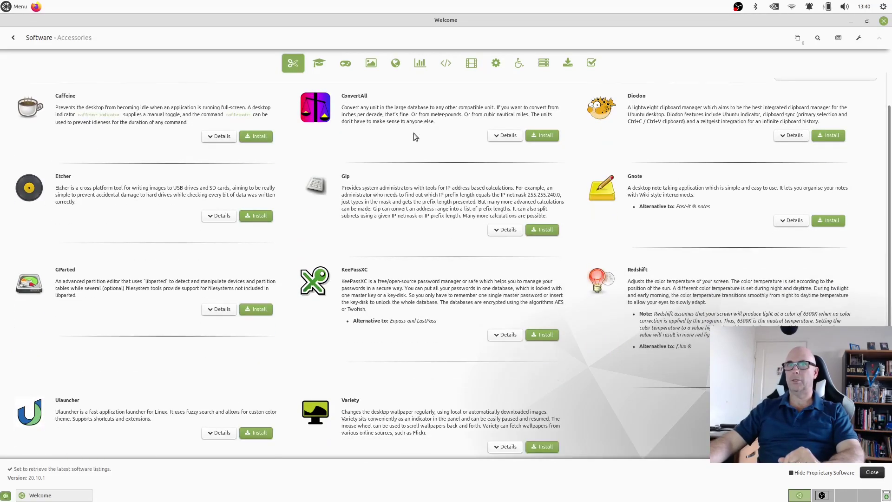
{"action": "scroll", "coordinate": [416, 136], "scroll_direction": "down", "scroll_amount": 1}
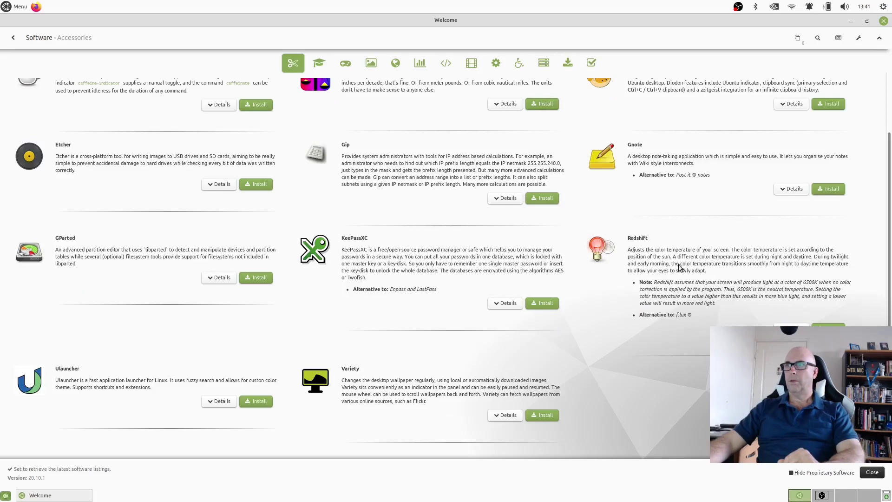
{"action": "left_click", "coordinate": [319, 63]}
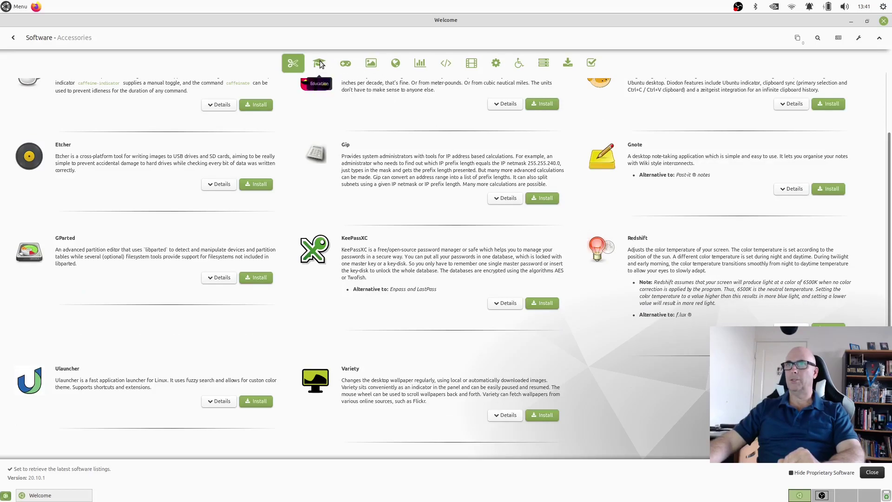
- Browse the applications offered in the Games and Graphics categories of the Software Boutique
{"action": "left_click", "coordinate": [345, 61]}
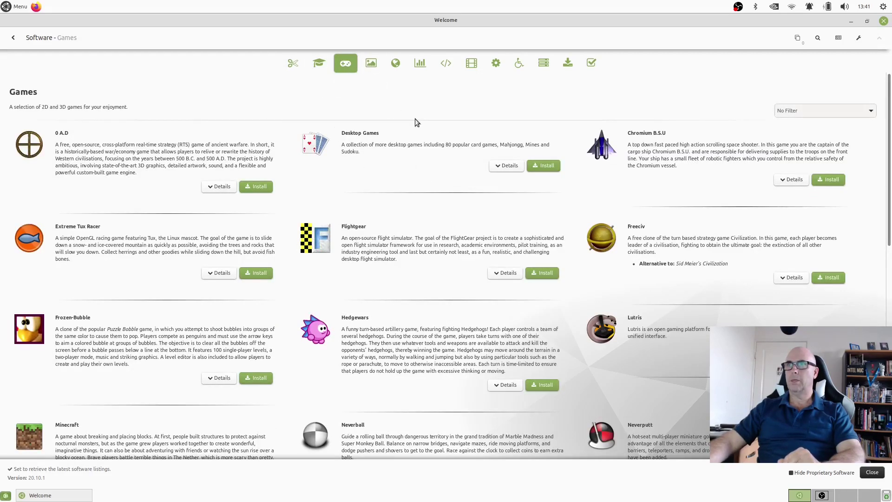
{"action": "scroll", "coordinate": [414, 118], "scroll_direction": "down", "scroll_amount": 4}
{"action": "scroll", "coordinate": [415, 120], "scroll_direction": "down", "scroll_amount": 12}
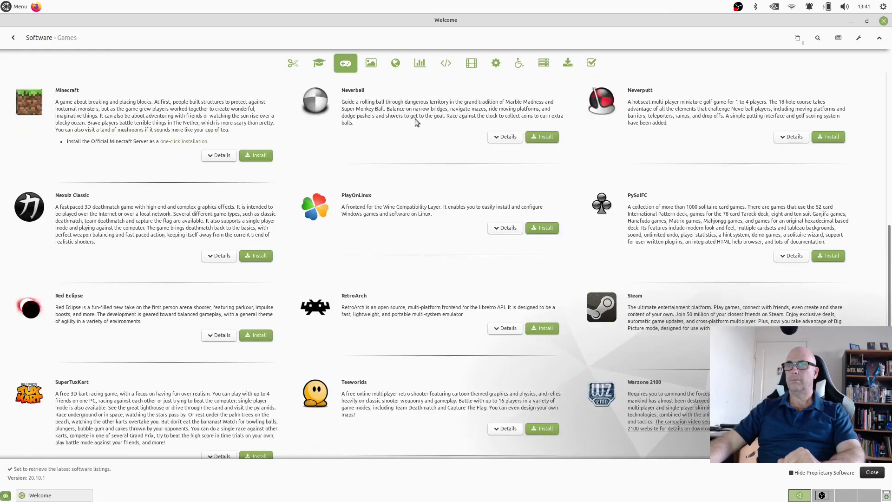
{"action": "left_click", "coordinate": [371, 63]}
{"action": "scroll", "coordinate": [400, 166], "scroll_direction": "down", "scroll_amount": 8}
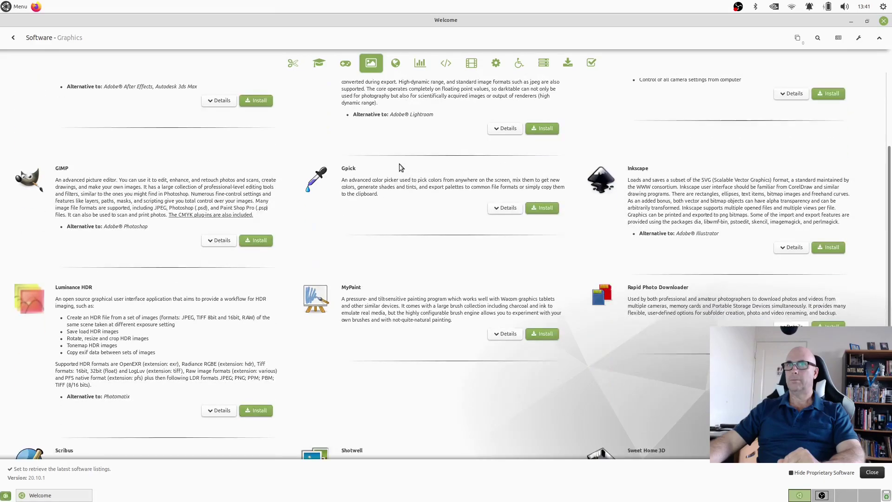
- Browse the Internet category of the Software Boutique down to its last entries and open the Office category
{"action": "left_click", "coordinate": [395, 63]}
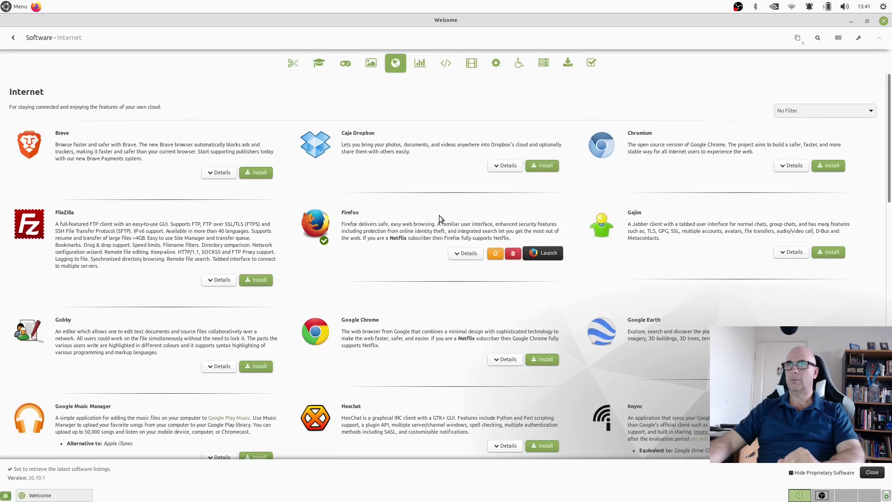
{"action": "scroll", "coordinate": [439, 216], "scroll_direction": "down", "scroll_amount": 5}
{"action": "scroll", "coordinate": [439, 216], "scroll_direction": "down", "scroll_amount": 10}
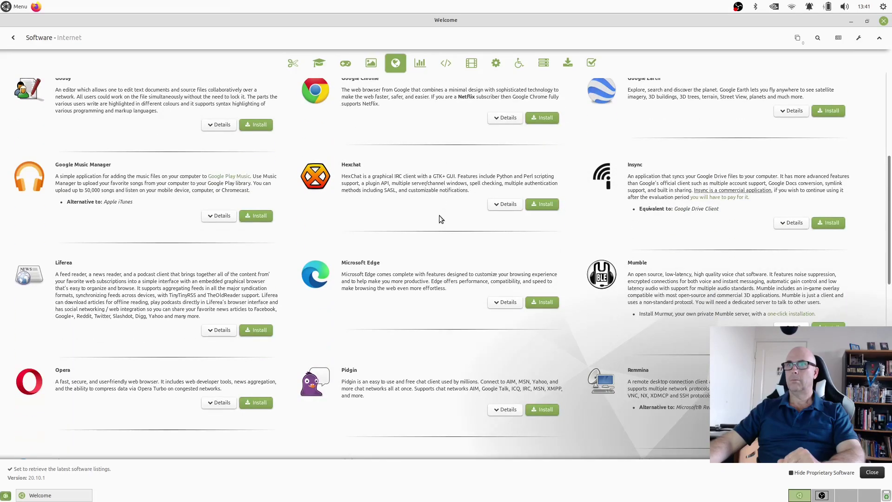
{"action": "scroll", "coordinate": [439, 216], "scroll_direction": "down", "scroll_amount": 11}
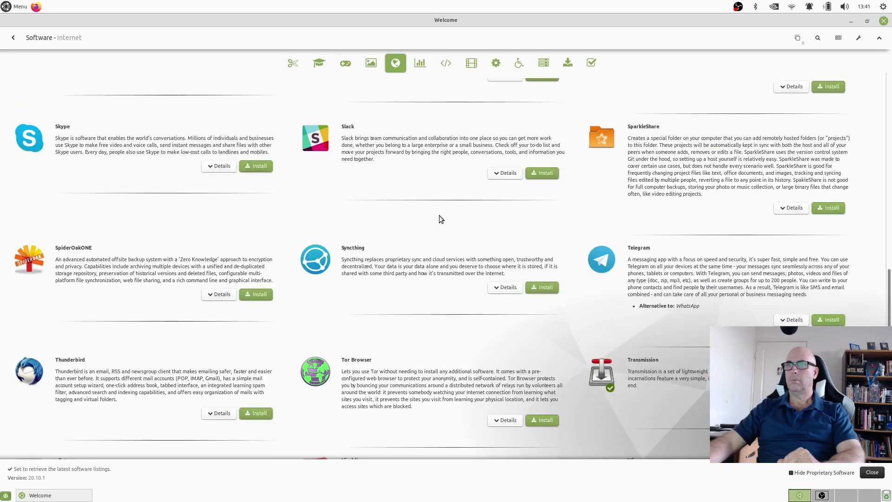
{"action": "scroll", "coordinate": [439, 215], "scroll_direction": "down", "scroll_amount": 2}
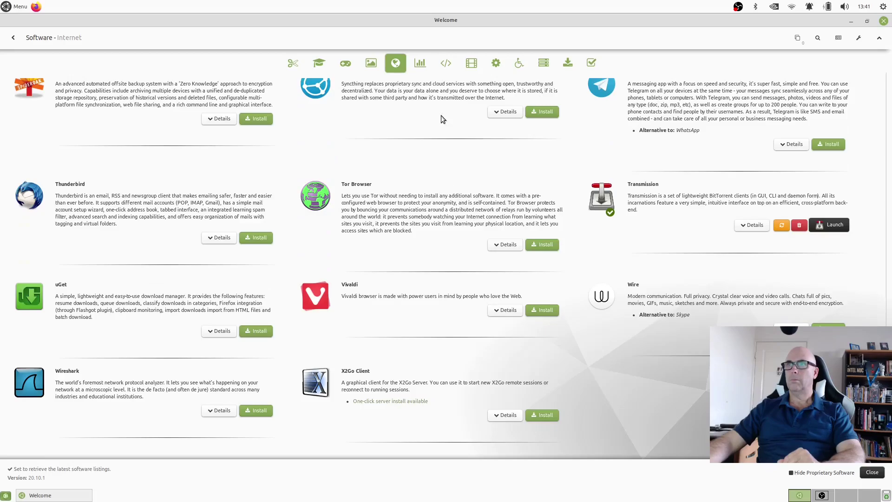
{"action": "left_click", "coordinate": [420, 63]}
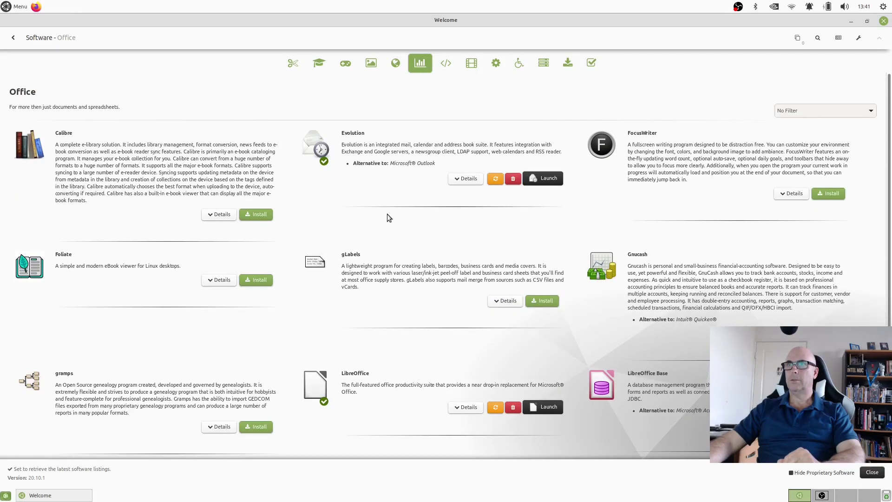
- Browse the rest of the Office category in the Software Boutique and open the Programming category
{"action": "scroll", "coordinate": [387, 215], "scroll_direction": "down", "scroll_amount": 4}
{"action": "scroll", "coordinate": [389, 218], "scroll_direction": "down", "scroll_amount": 1}
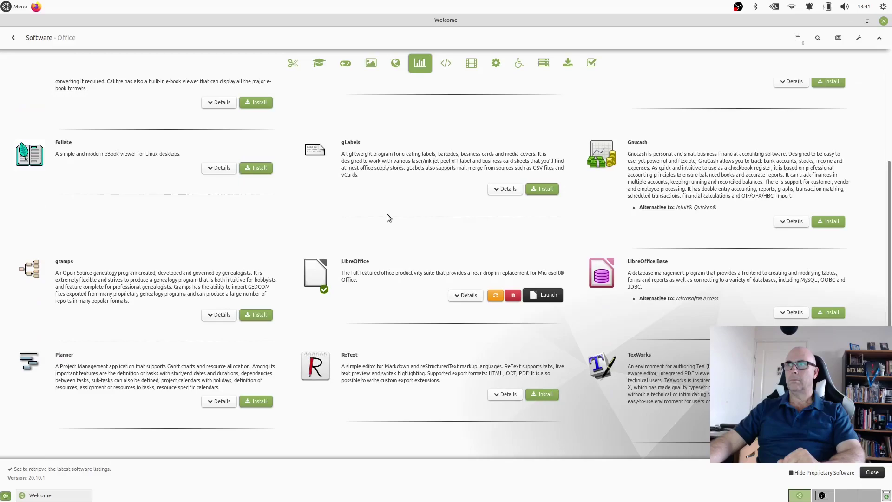
{"action": "left_click", "coordinate": [444, 64]}
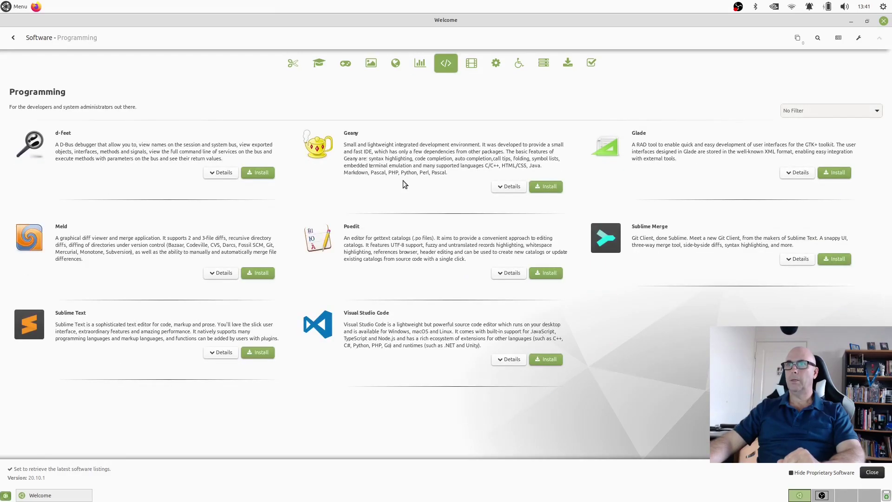
- Browse the Sound & Video category of the Software Boutique down to its last entries
{"action": "left_click", "coordinate": [473, 66]}
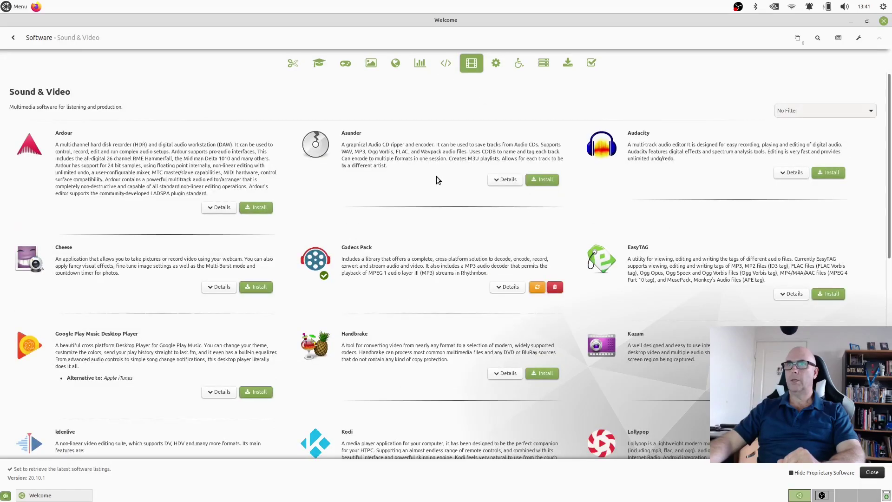
{"action": "scroll", "coordinate": [427, 206], "scroll_direction": "down", "scroll_amount": 1}
{"action": "scroll", "coordinate": [428, 209], "scroll_direction": "down", "scroll_amount": 15}
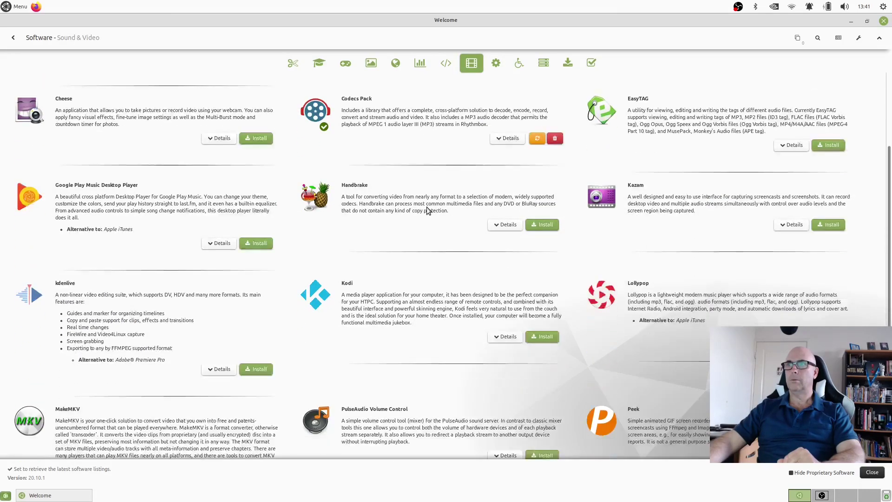
{"action": "scroll", "coordinate": [427, 213], "scroll_direction": "down", "scroll_amount": 5}
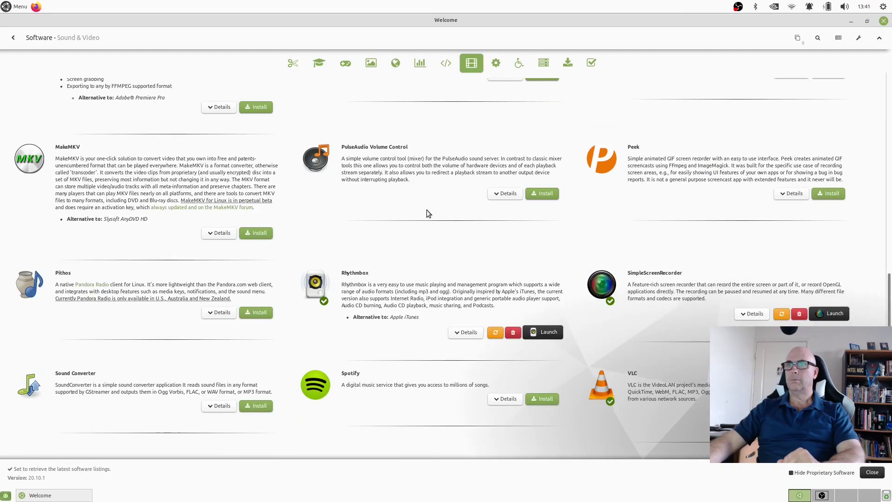
- Look through the System Tools, Universal Access, Servers, More Software and Fixes sections of the Software Boutique
{"action": "left_click", "coordinate": [496, 64]}
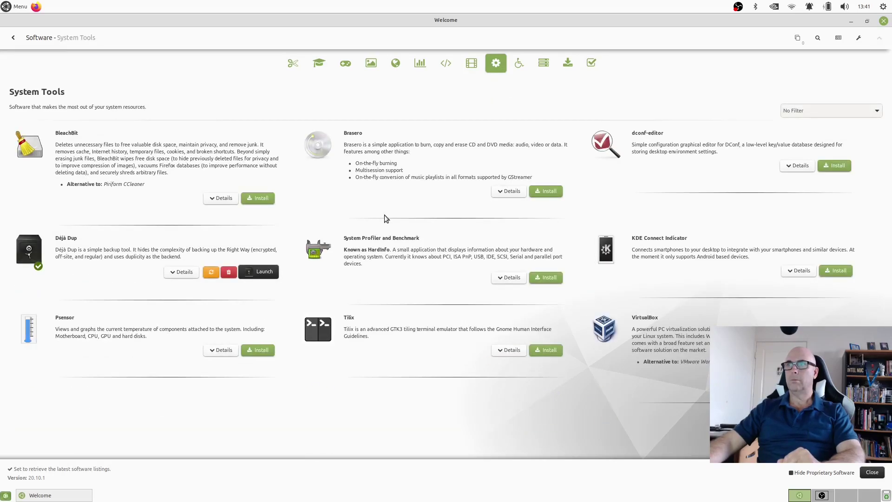
{"action": "left_click", "coordinate": [518, 66]}
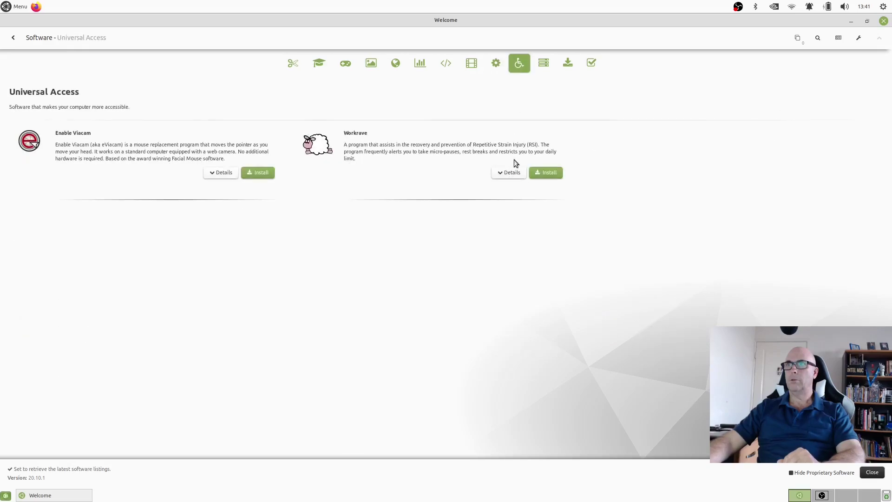
{"action": "left_click", "coordinate": [543, 65]}
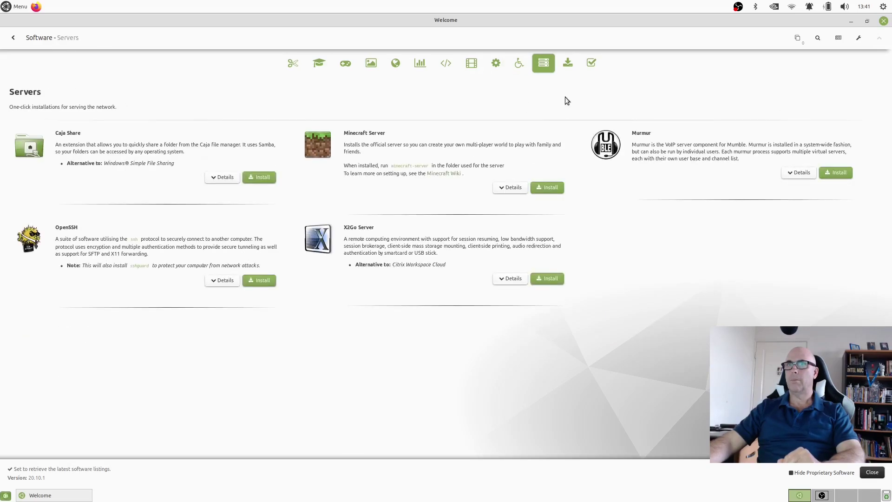
{"action": "left_click", "coordinate": [565, 61]}
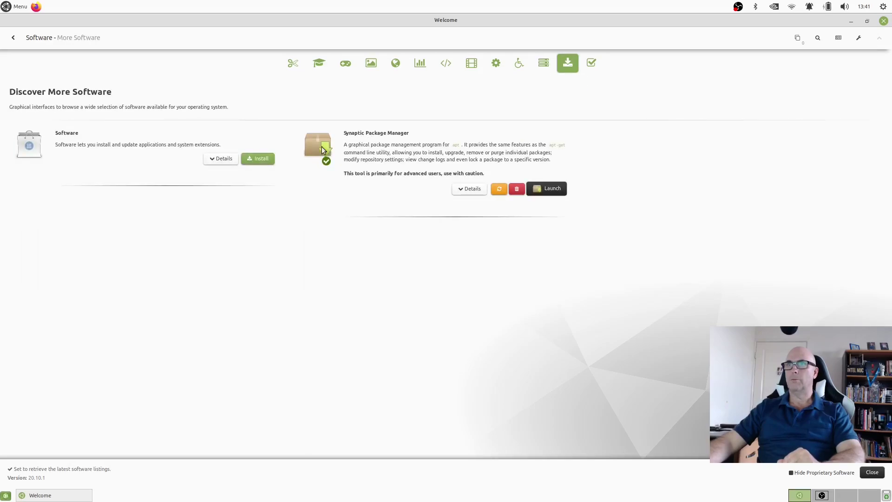
{"action": "left_click", "coordinate": [593, 65]}
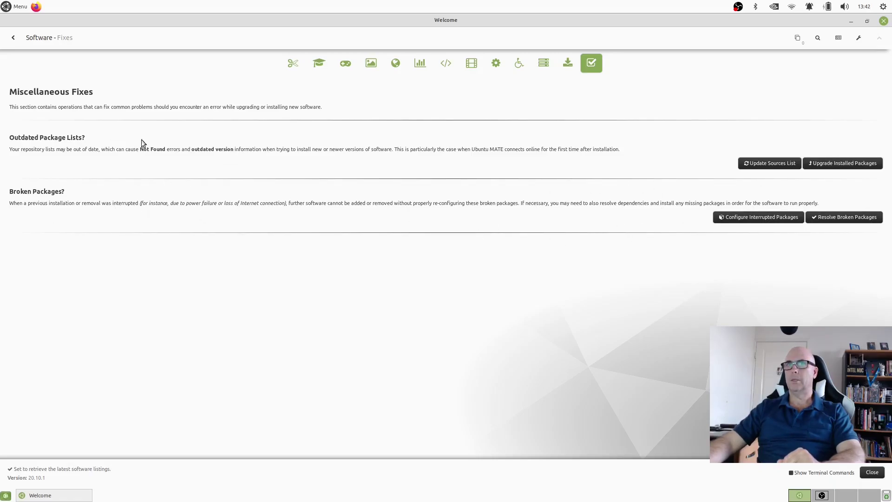
- Return to the main menu, open Color Selection, and install and apply the Blue color
{"action": "left_click", "coordinate": [12, 37]}
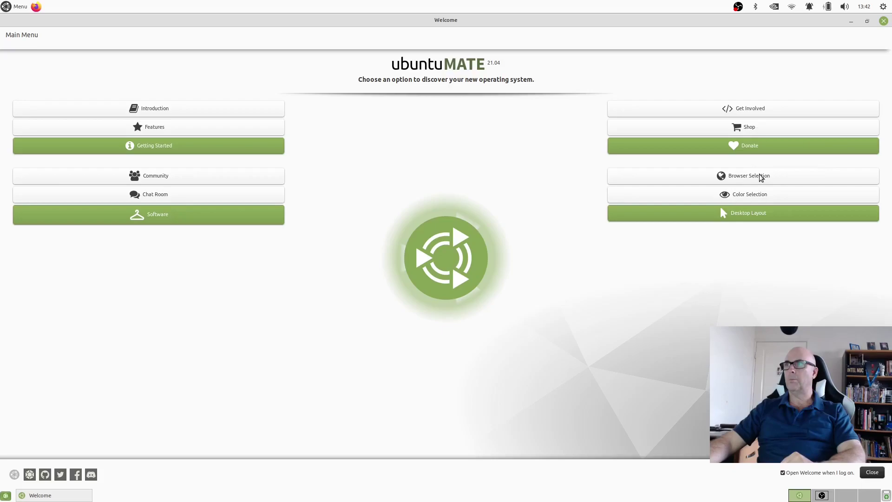
{"action": "left_click", "coordinate": [739, 178]}
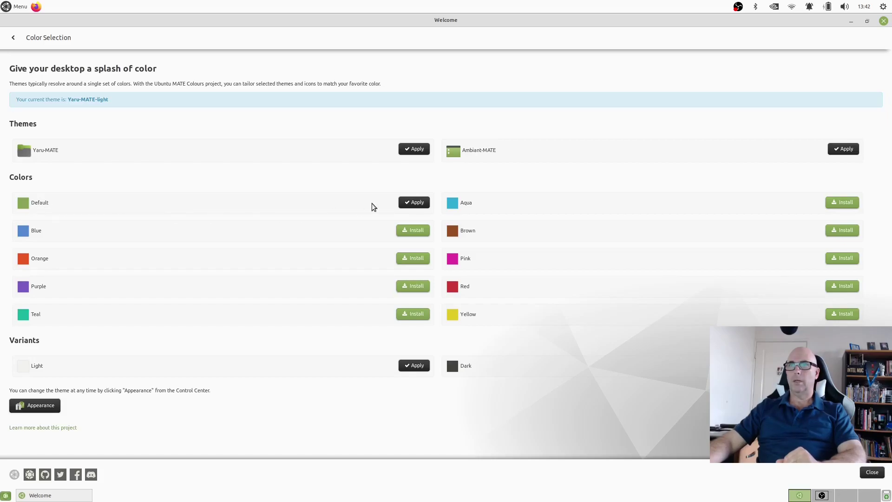
{"action": "left_click", "coordinate": [411, 232]}
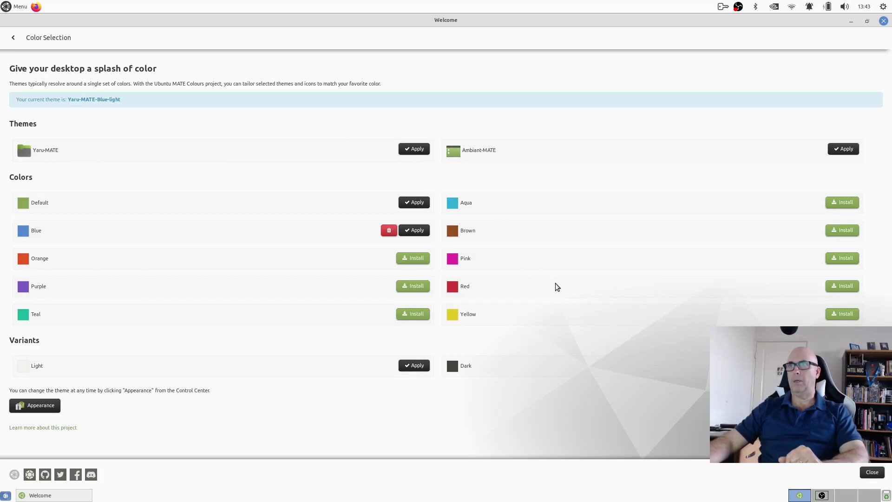
{"action": "left_click", "coordinate": [418, 230]}
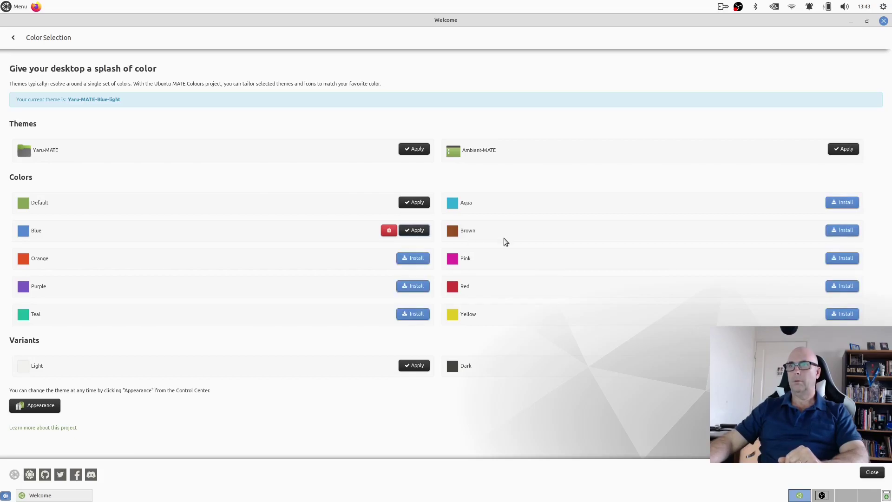
- Restore and move the Welcome window to view the blue desktop, and maximize the window again
{"action": "double_click", "coordinate": [583, 28]}
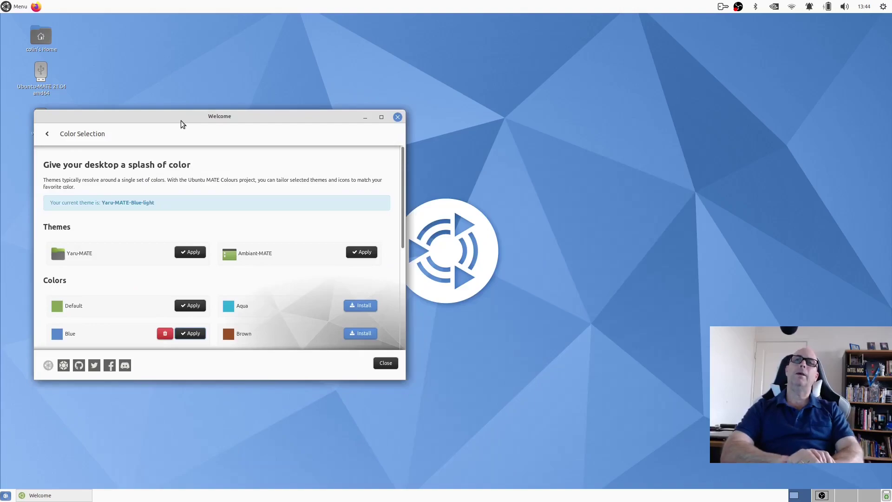
{"action": "left_click_drag", "start_coordinate": [182, 124], "coordinate": [460, 117]}
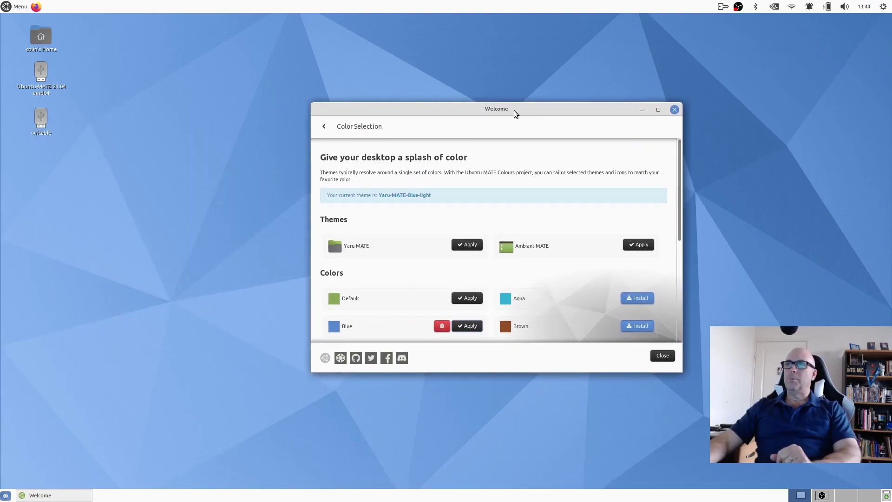
{"action": "left_click_drag", "start_coordinate": [542, 116], "coordinate": [469, 120]}
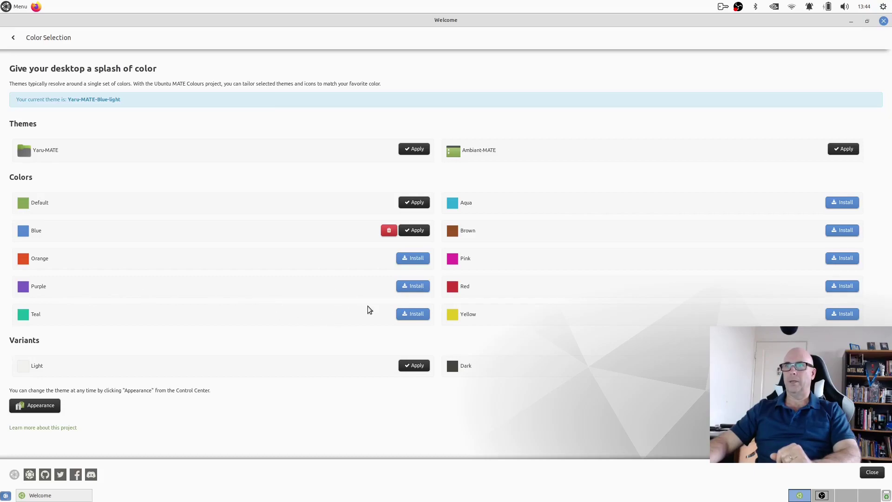
- Install the Purple color, view the purple desktop behind the restored Welcome window, and maximize the window again
{"action": "left_click", "coordinate": [414, 286]}
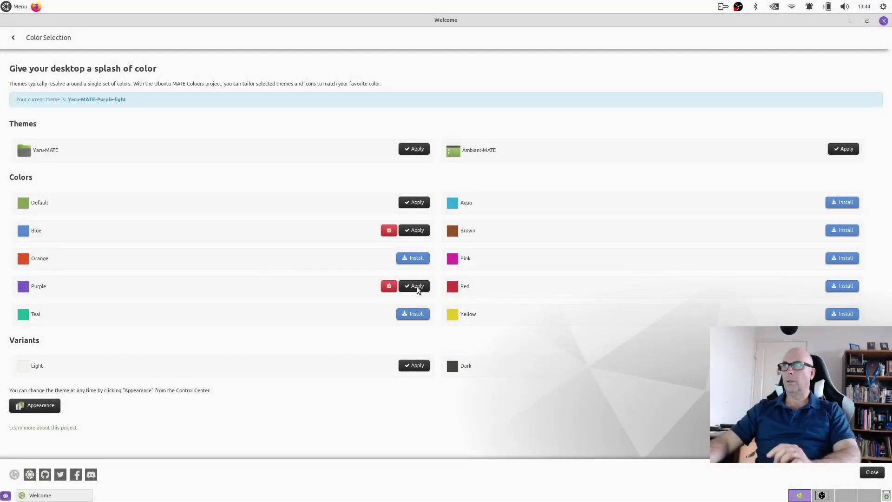
{"action": "left_click_drag", "start_coordinate": [538, 20], "coordinate": [423, 84]}
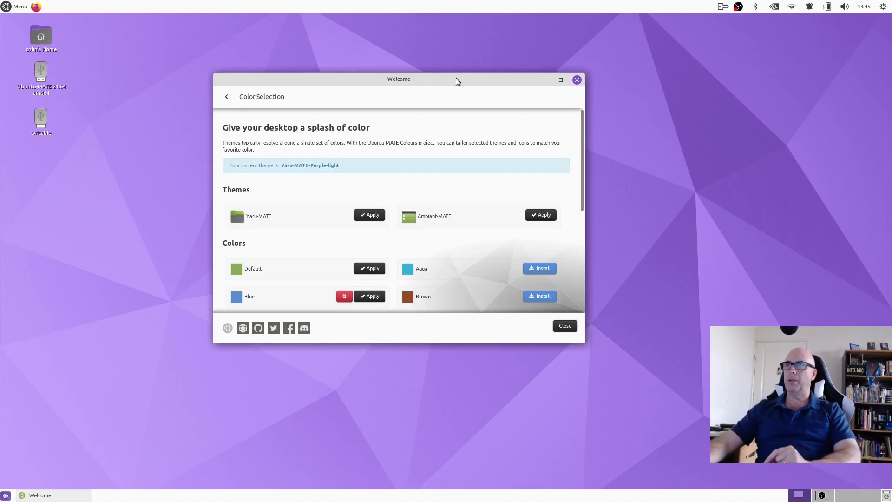
{"action": "double_click", "coordinate": [431, 83]}
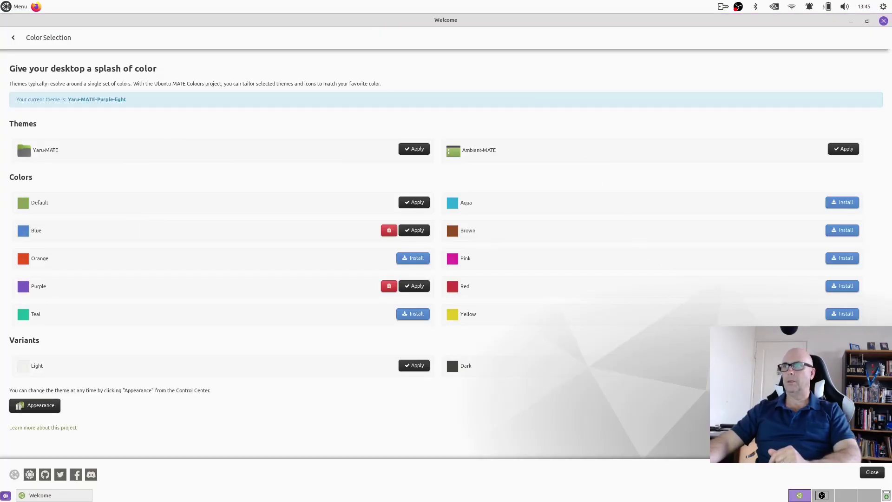
- Apply the Dark variant with the Blue color and restore the Welcome window to reveal the desktop
{"action": "left_click", "coordinate": [844, 365]}
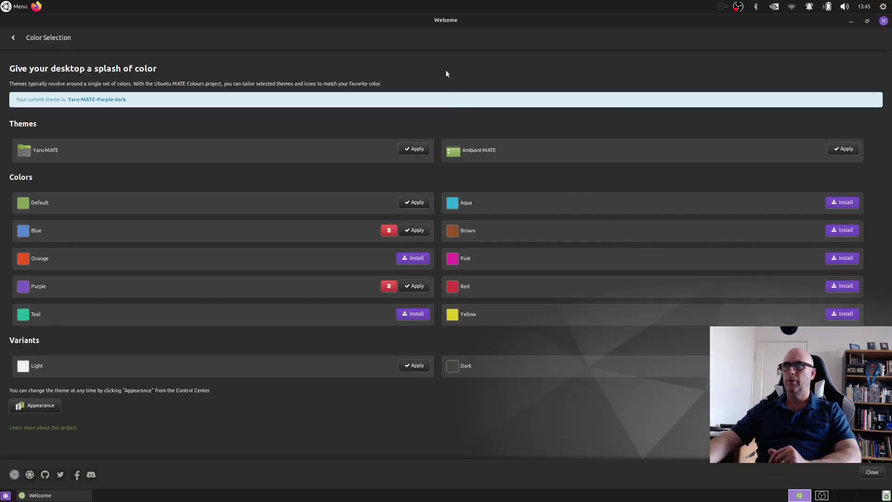
{"action": "left_click", "coordinate": [412, 228]}
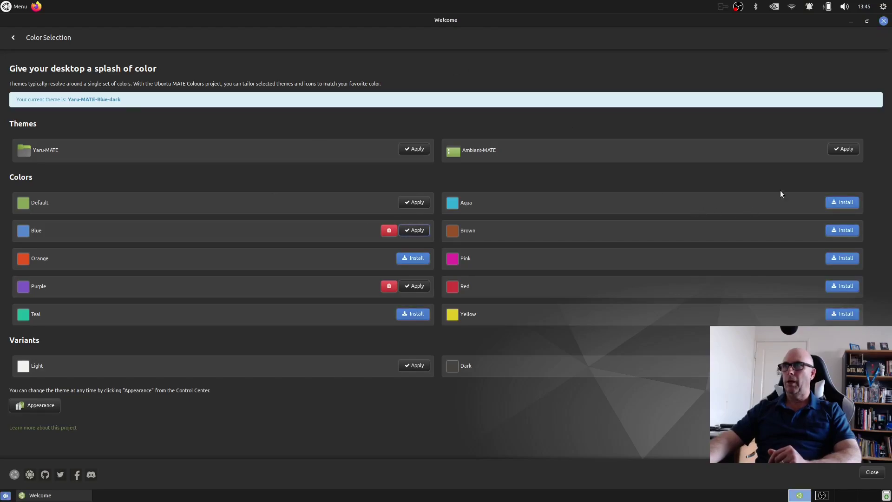
{"action": "left_click_drag", "start_coordinate": [485, 21], "coordinate": [510, 74]}
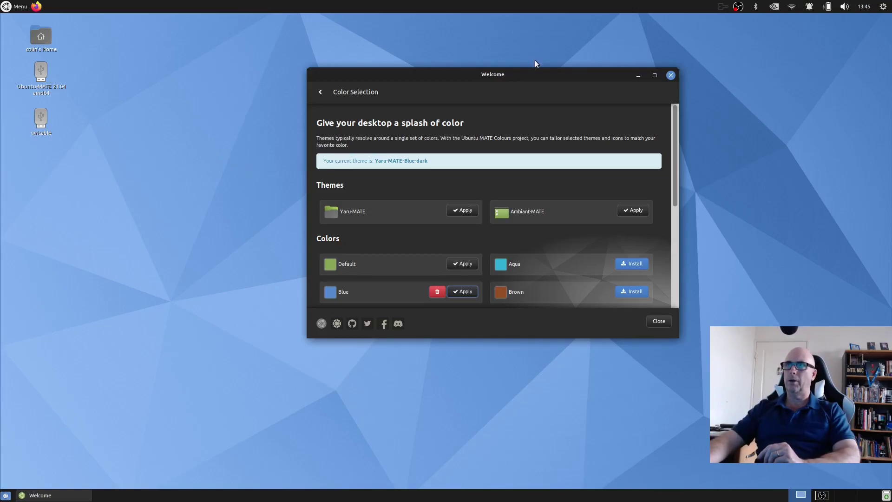
{"action": "mouse_move", "coordinate": [527, 79]}
{"action": "left_mouse_down"}
{"action": "mouse_move", "coordinate": [500, 91]}
{"action": "mouse_move", "coordinate": [520, 85]}
{"action": "left_mouse_up"}
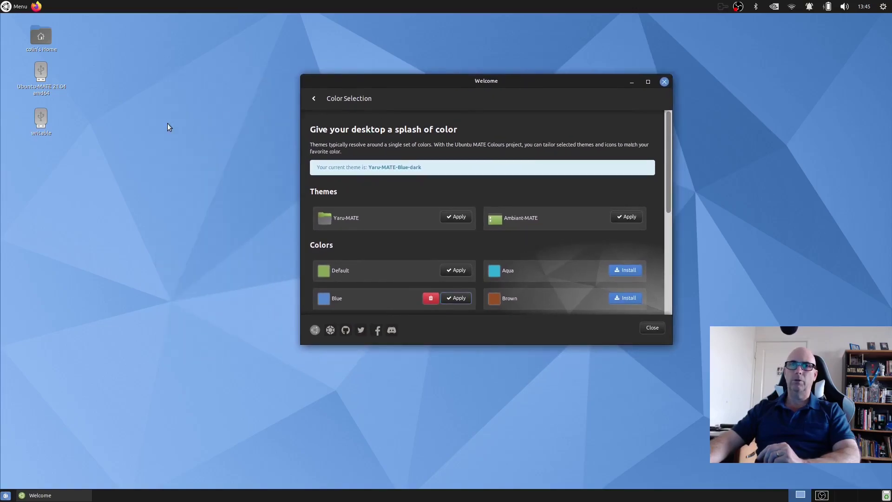
- Switch to Firefox and read the Ubuntu MATE 21.04 Release Notes down to the Ayatana Indicators section
{"action": "left_click", "coordinate": [36, 7]}
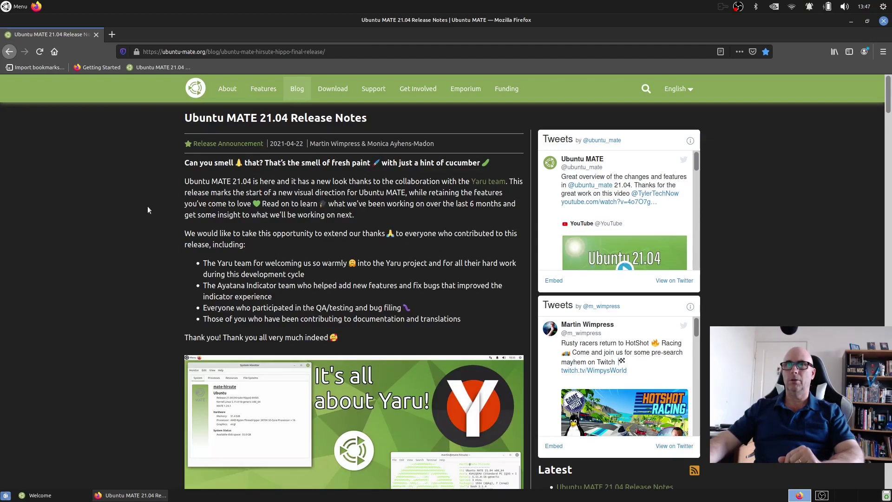
{"action": "scroll", "coordinate": [147, 205], "scroll_direction": "down", "scroll_amount": 2}
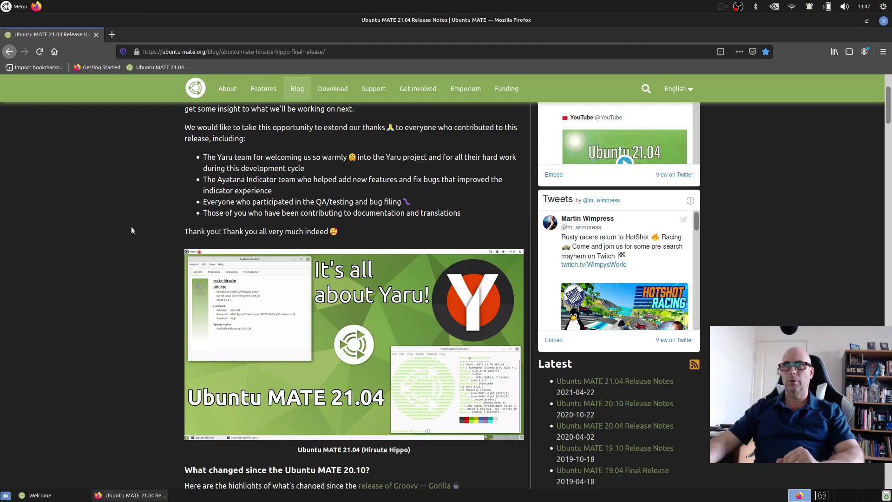
{"action": "scroll", "coordinate": [120, 224], "scroll_direction": "down", "scroll_amount": 2}
{"action": "scroll", "coordinate": [120, 224], "scroll_direction": "down", "scroll_amount": 1}
{"action": "scroll", "coordinate": [120, 224], "scroll_direction": "down", "scroll_amount": 5}
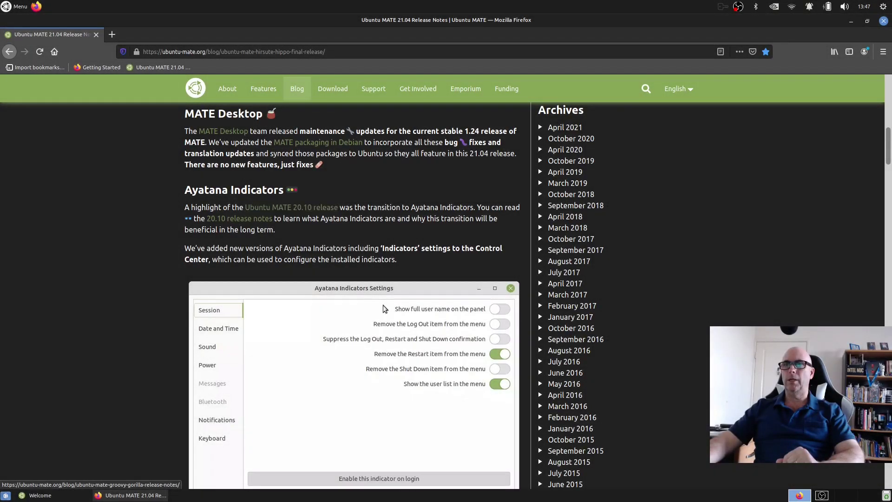
- Open the Ayatana Indicators settings from the Control Centre
{"action": "left_click", "coordinate": [16, 7]}
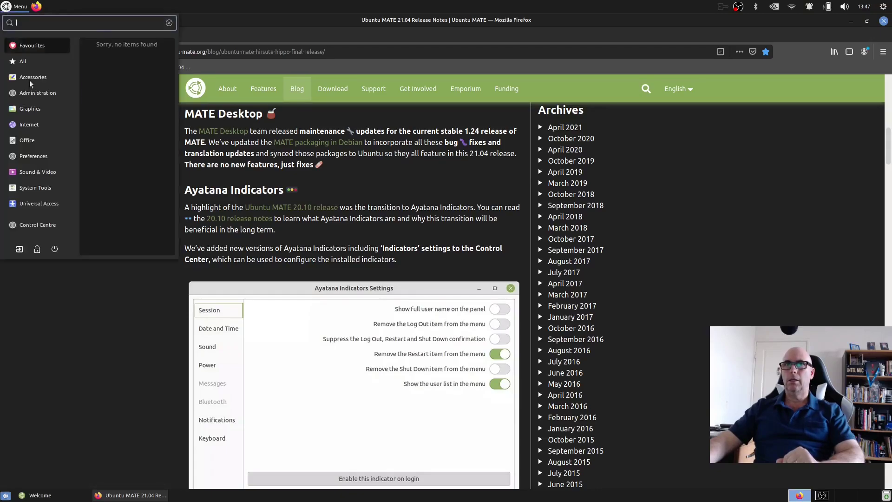
{"action": "left_click", "coordinate": [24, 225]}
{"action": "scroll", "coordinate": [456, 289], "scroll_direction": "down", "scroll_amount": 3}
{"action": "left_click", "coordinate": [453, 277]}
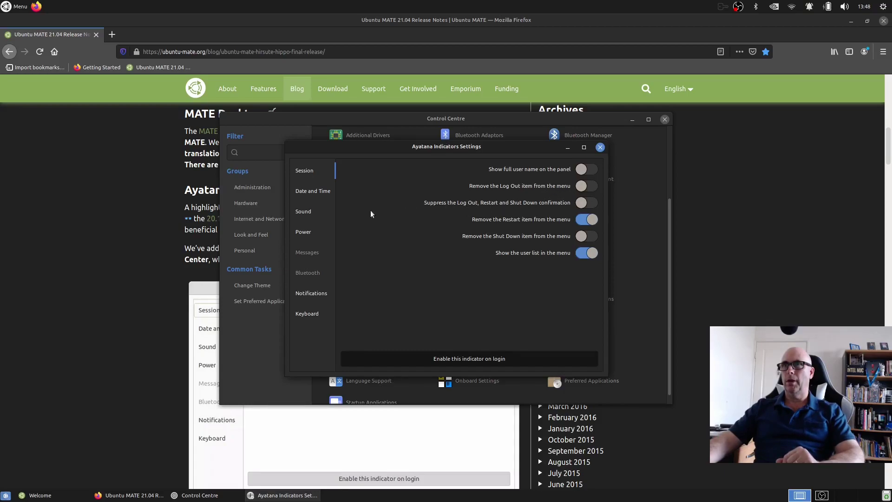
- Review the Date and Time, Sound, Power, Notifications and Keyboard indicator settings, and close the Ayatana Indicators Settings window
{"action": "left_click", "coordinate": [310, 198]}
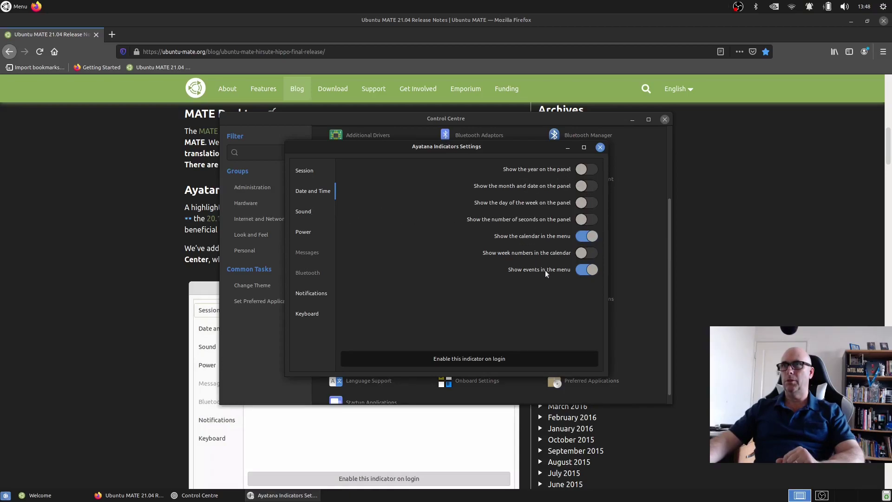
{"action": "left_click", "coordinate": [307, 212]}
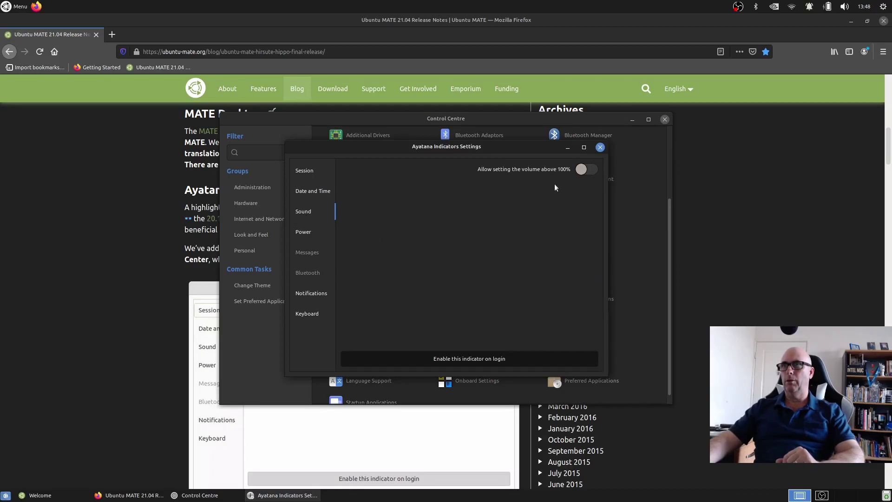
{"action": "left_click", "coordinate": [304, 232]}
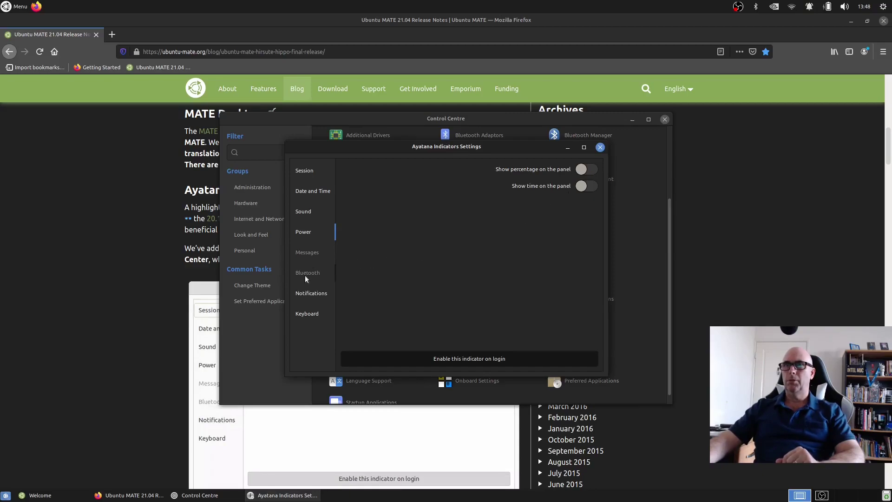
{"action": "left_click", "coordinate": [311, 293]}
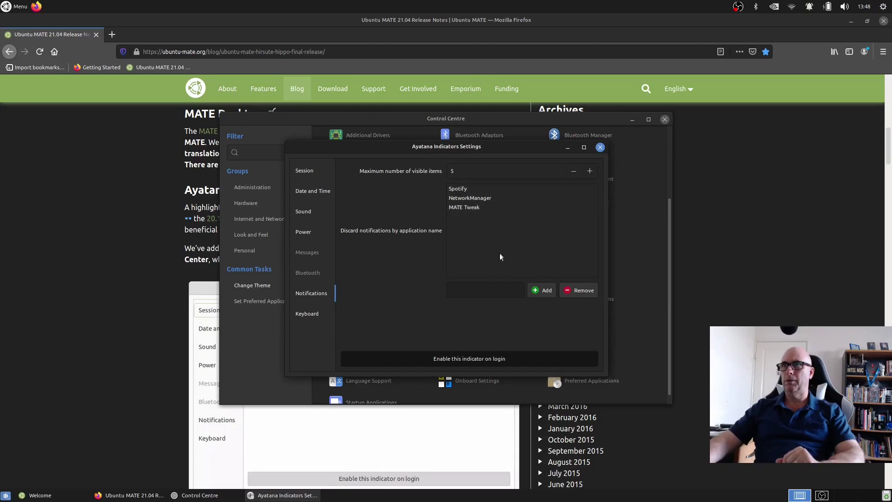
{"action": "left_click", "coordinate": [304, 314]}
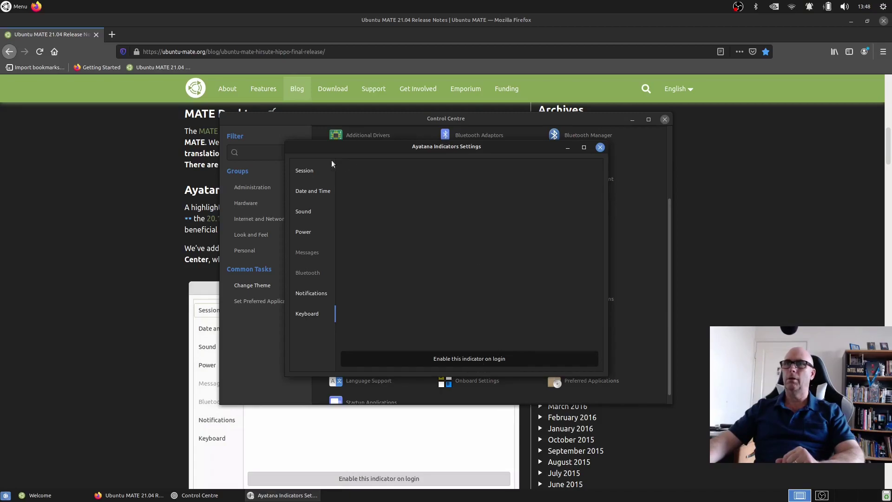
{"action": "left_click", "coordinate": [600, 147]}
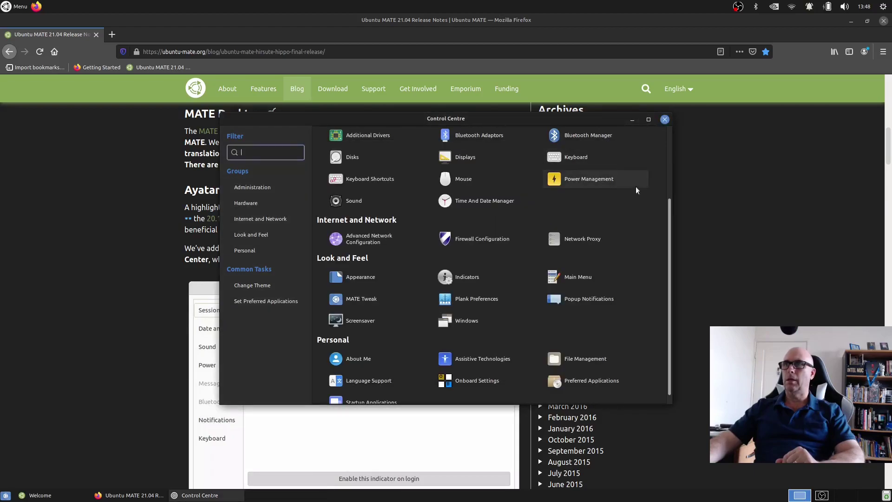
- Return to the release notes in Firefox, read the Yaru MATE section, and view the themed folder icons in the home folder
{"action": "left_click", "coordinate": [73, 210]}
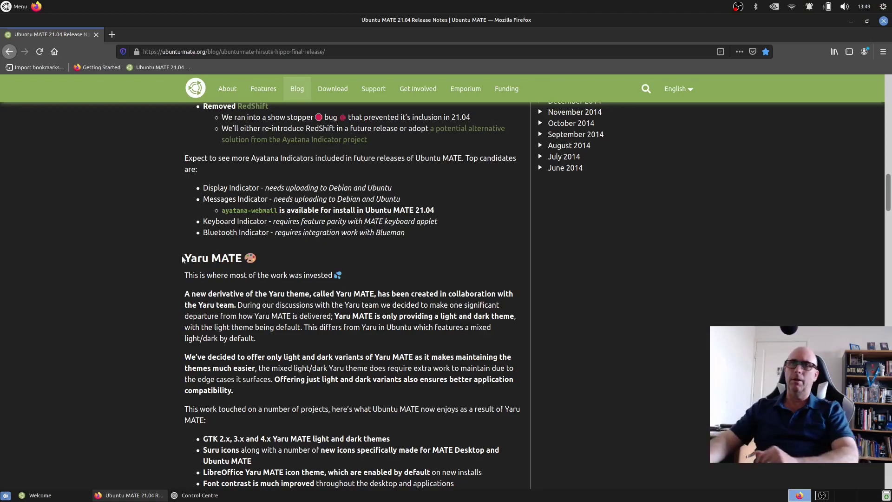
{"action": "scroll", "coordinate": [154, 260], "scroll_direction": "down", "scroll_amount": 2}
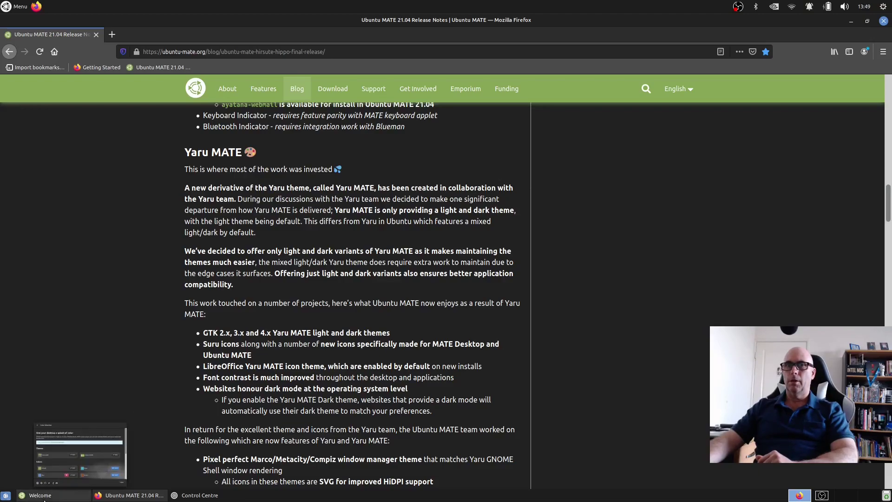
{"action": "left_click", "coordinate": [19, 7]}
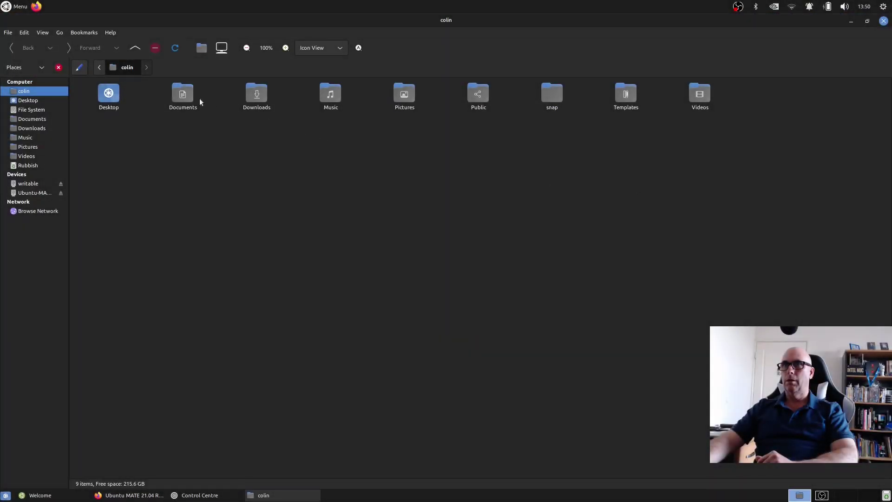
{"action": "double_click", "coordinate": [416, 29]}
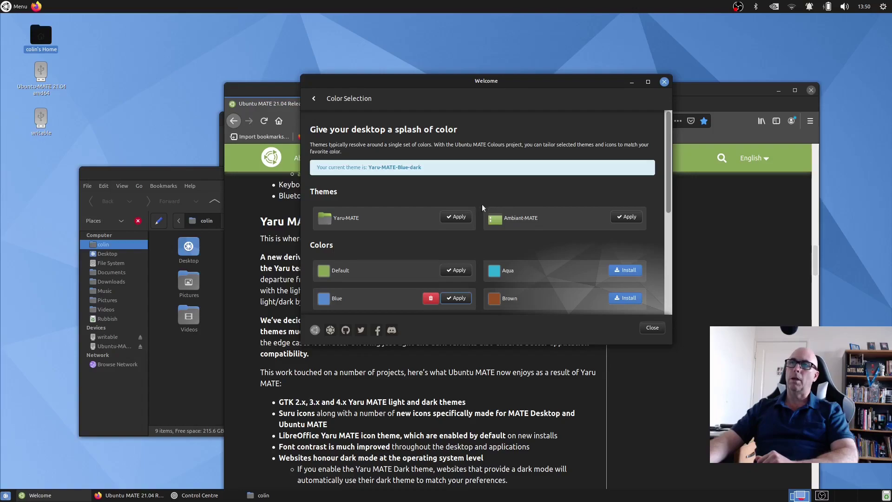
- Apply the Yaru-MATE theme with the Default color and Light variant, and view the home folder's icons in that theme
{"action": "left_click", "coordinate": [458, 218]}
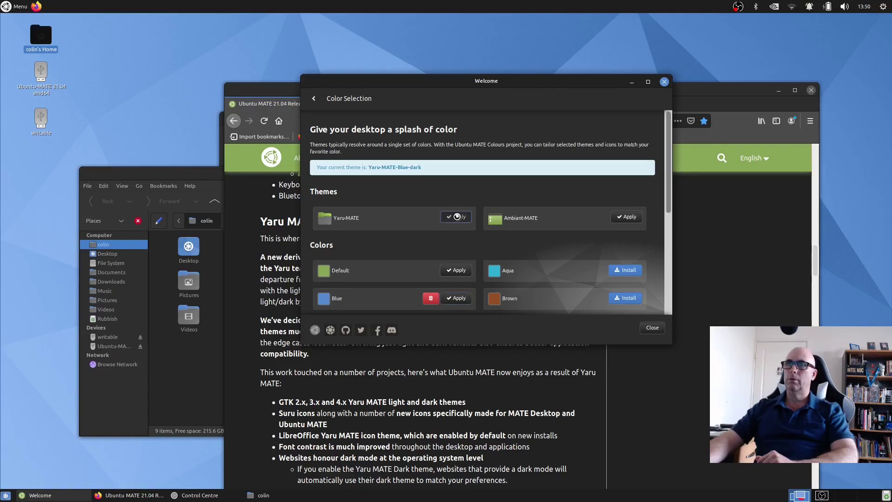
{"action": "left_click", "coordinate": [456, 269]}
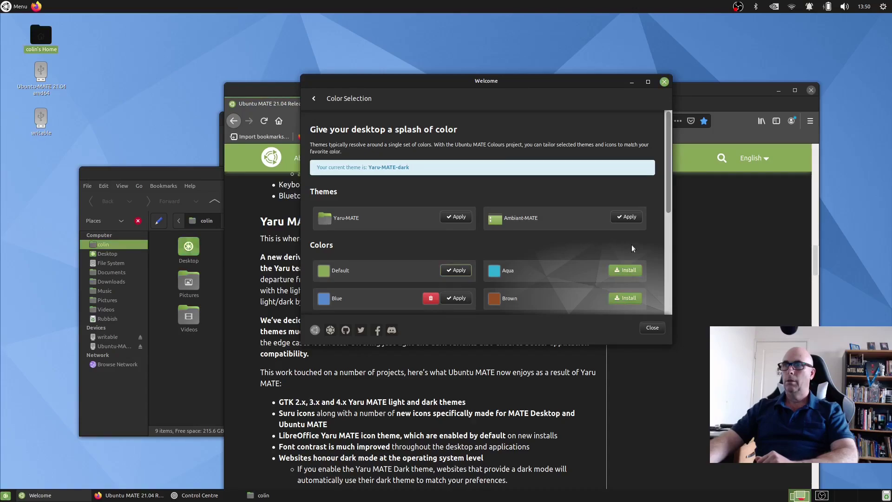
{"action": "scroll", "coordinate": [634, 249], "scroll_direction": "down", "scroll_amount": 5}
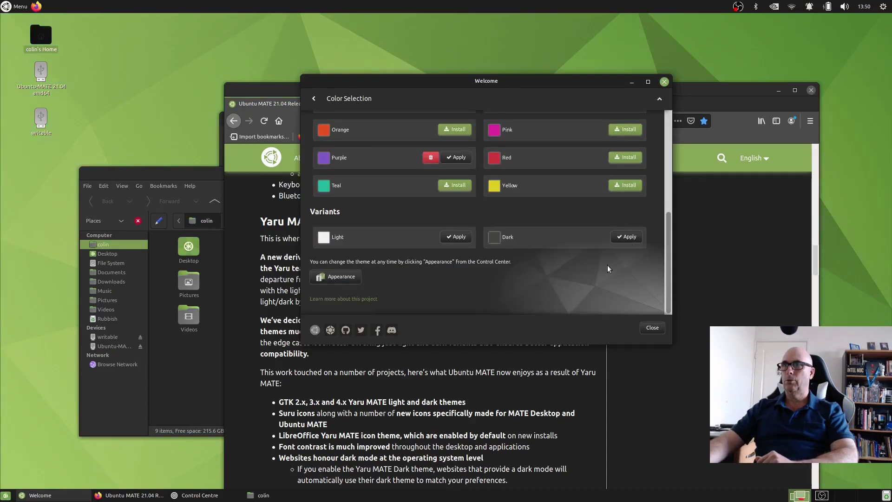
{"action": "left_click", "coordinate": [456, 237]}
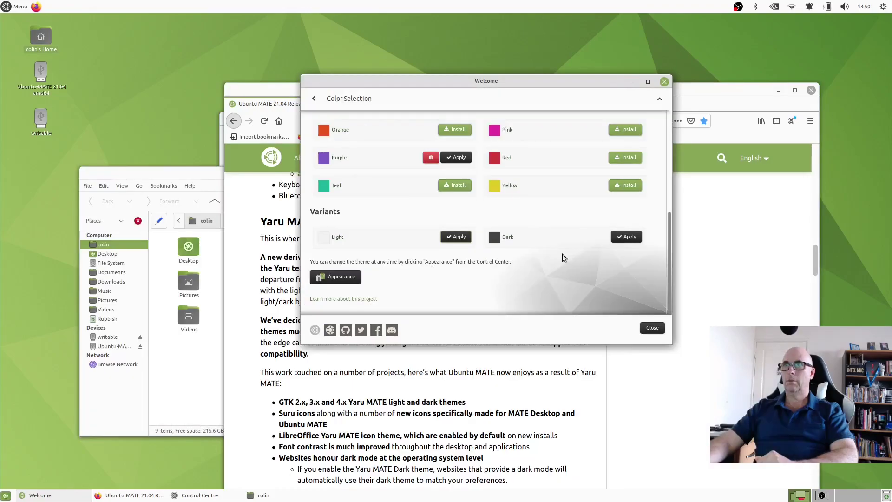
{"action": "left_click_drag", "start_coordinate": [186, 172], "coordinate": [353, 44]}
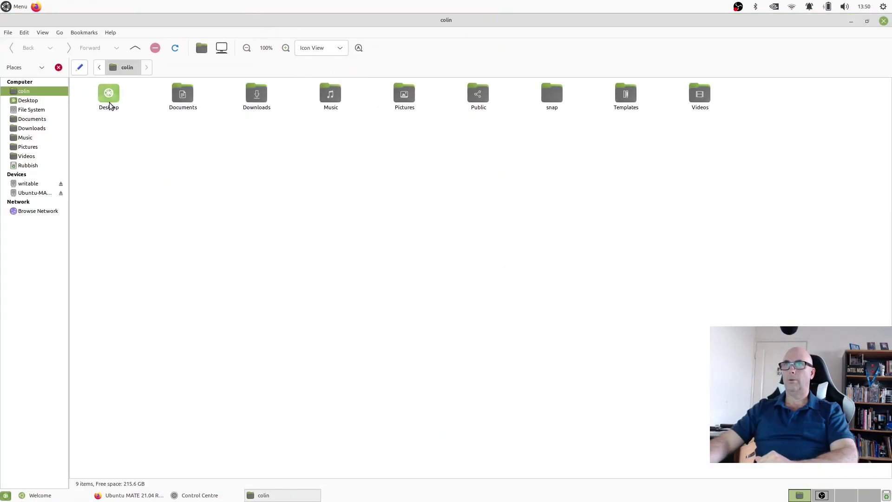
{"action": "double_click", "coordinate": [501, 20]}
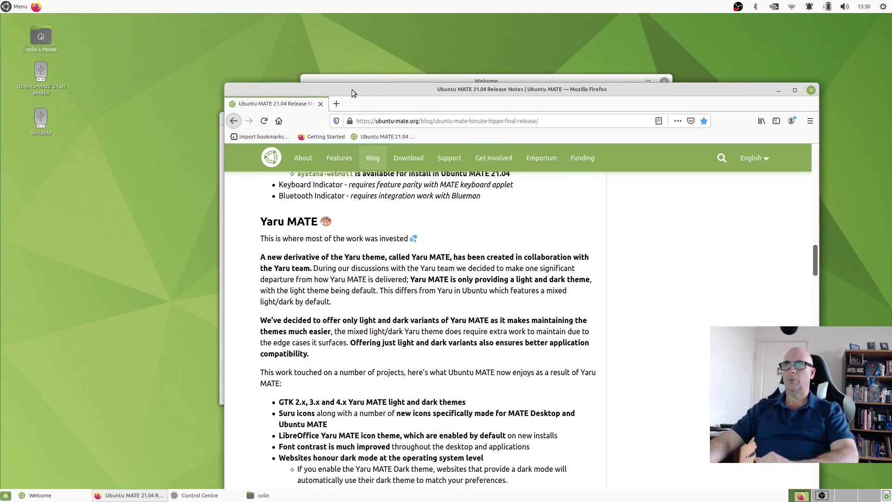
- Apply the Blue color and the Dark variant in the Welcome app's Color Selection
{"action": "left_click", "coordinate": [378, 78]}
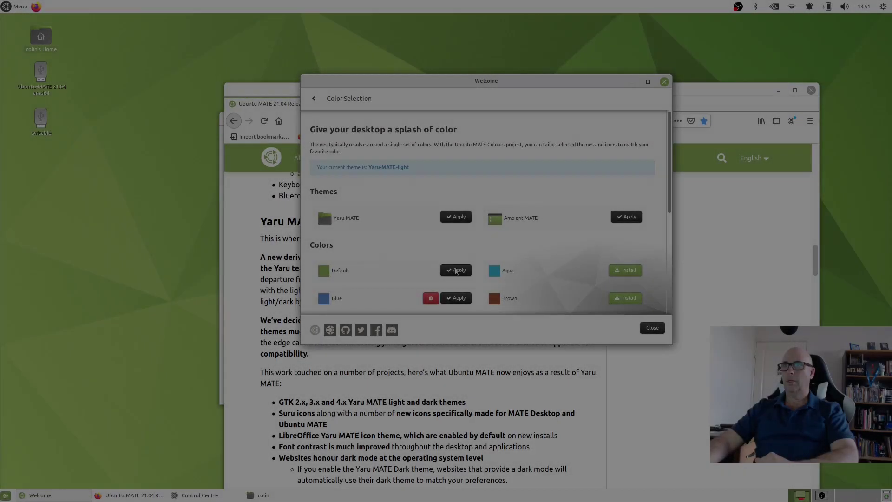
{"action": "scroll", "coordinate": [455, 270], "scroll_direction": "down", "scroll_amount": 2}
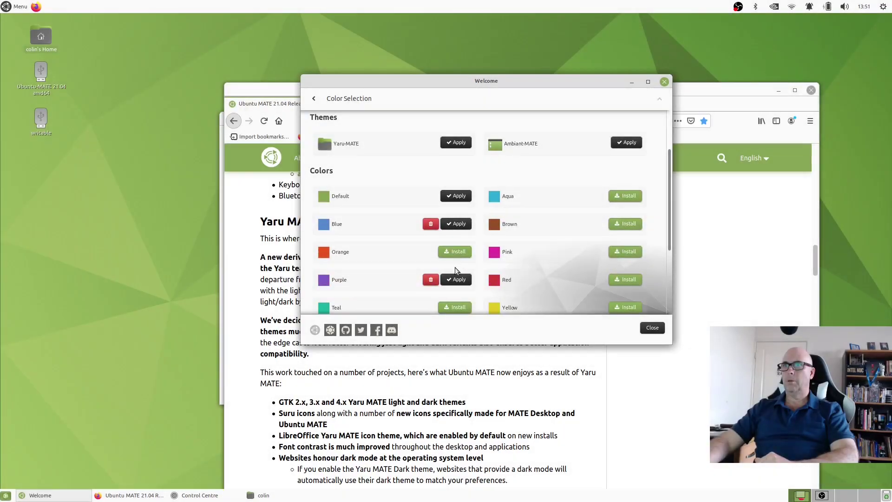
{"action": "left_click", "coordinate": [456, 224]}
{"action": "scroll", "coordinate": [558, 232], "scroll_direction": "down", "scroll_amount": 3}
{"action": "left_click", "coordinate": [627, 237]}
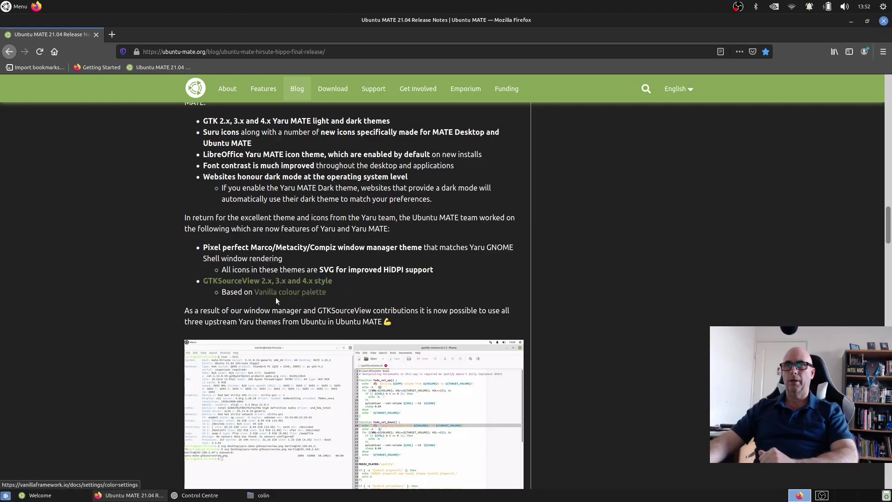
- Read the rest of the Yaru MATE release notes in Firefox, from the theme features through Going the extra mile, Yaru MATE Snaps and What's next
{"action": "scroll", "coordinate": [128, 270], "scroll_direction": "down", "scroll_amount": 3}
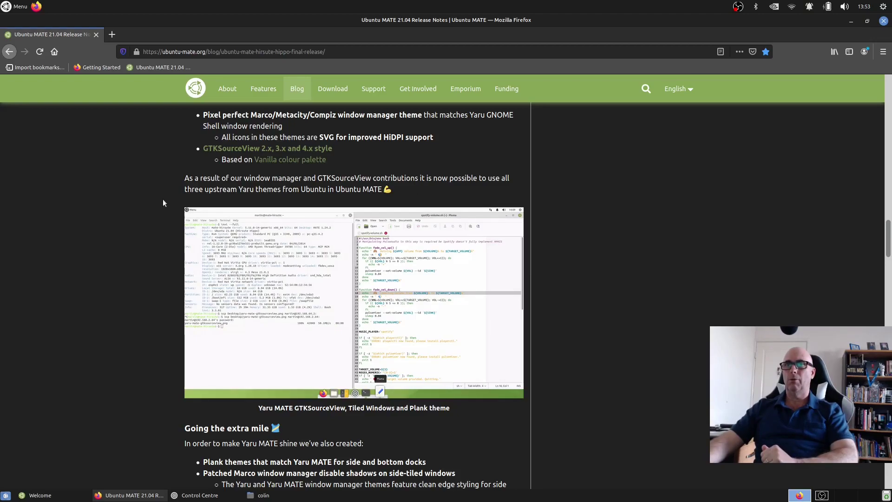
{"action": "scroll", "coordinate": [127, 239], "scroll_direction": "down", "scroll_amount": 5}
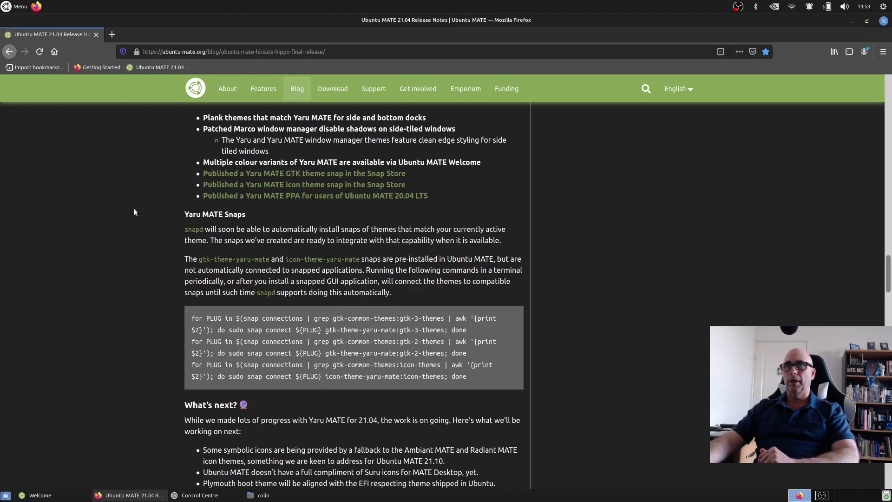
{"action": "scroll", "coordinate": [122, 216], "scroll_direction": "up", "scroll_amount": 3}
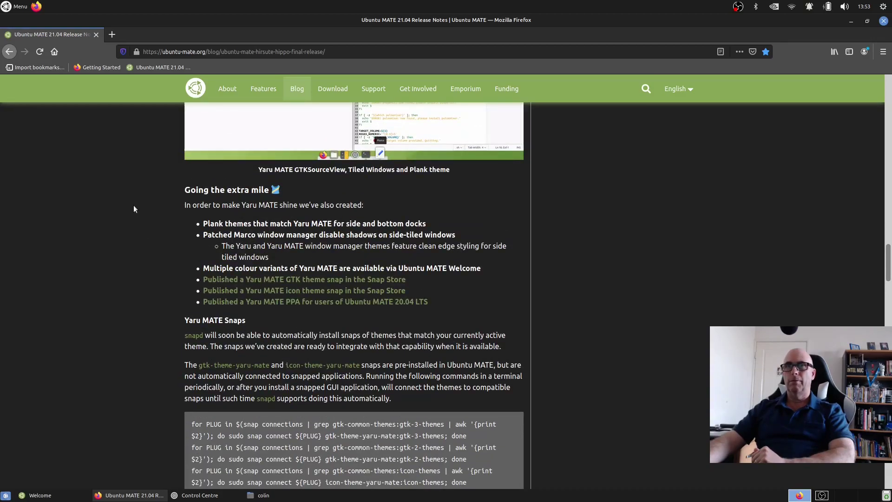
{"action": "scroll", "coordinate": [134, 206], "scroll_direction": "down", "scroll_amount": 7}
{"action": "scroll", "coordinate": [142, 214], "scroll_direction": "up", "scroll_amount": 5}
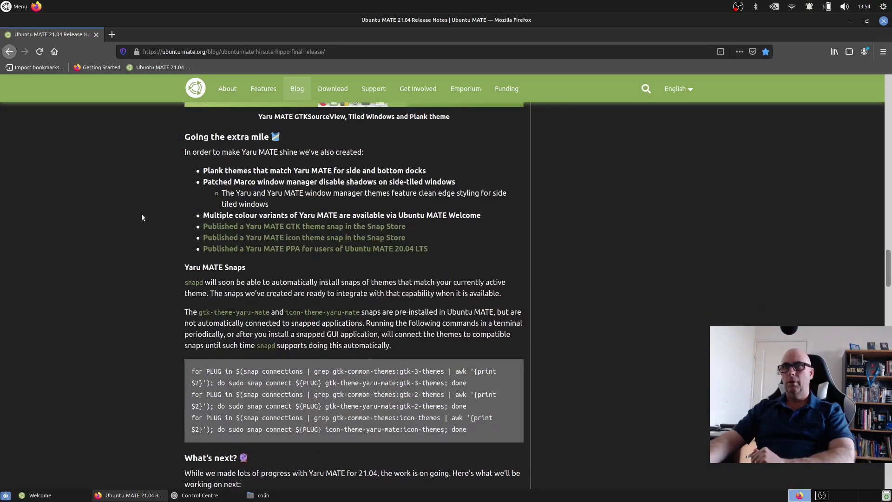
{"action": "scroll", "coordinate": [141, 217], "scroll_direction": "up", "scroll_amount": 6}
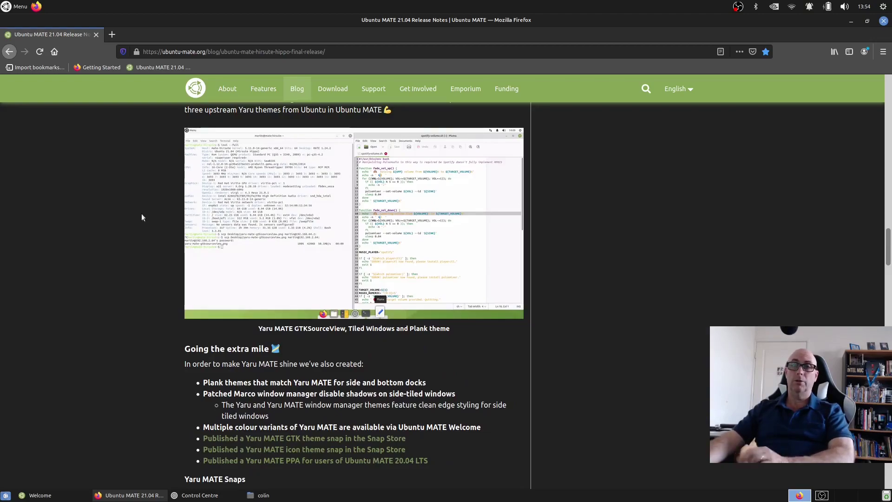
{"action": "scroll", "coordinate": [142, 217], "scroll_direction": "down", "scroll_amount": 2}
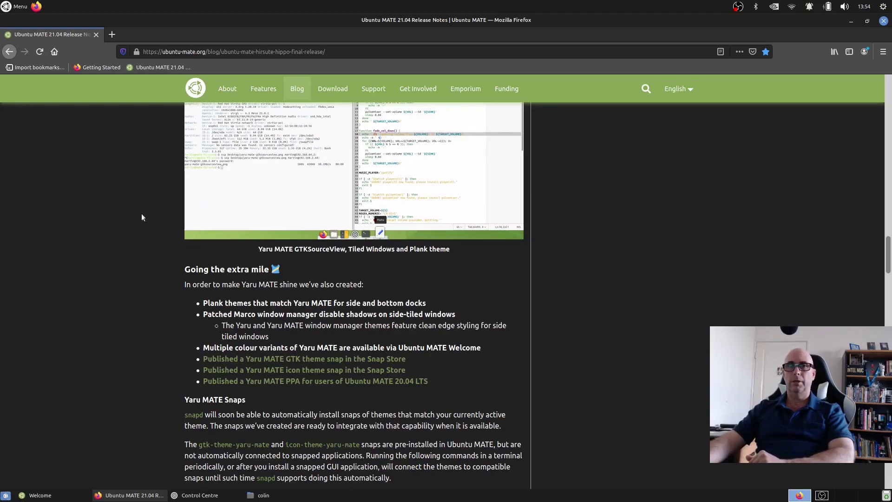
{"action": "scroll", "coordinate": [141, 217], "scroll_direction": "down", "scroll_amount": 3}
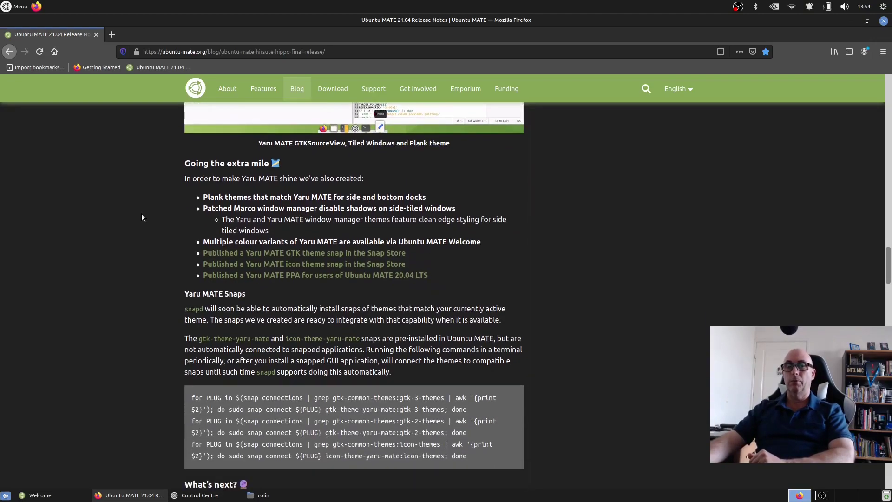
{"action": "scroll", "coordinate": [141, 214], "scroll_direction": "down", "scroll_amount": 2}
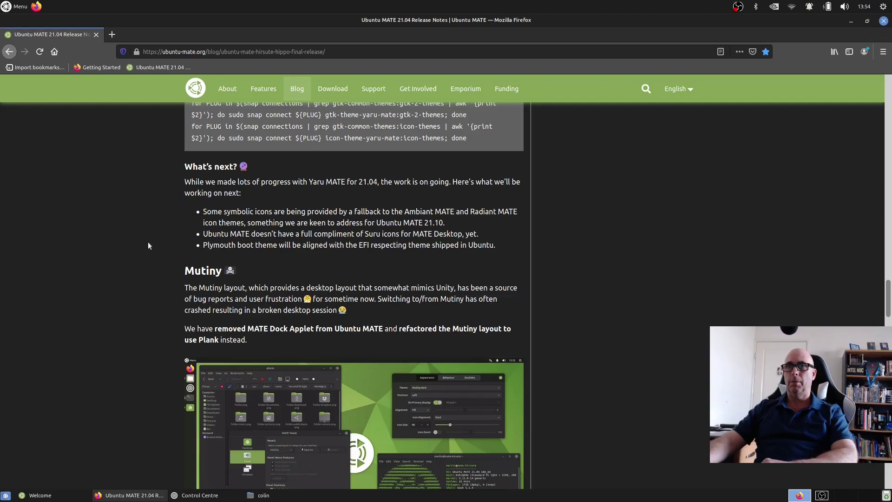
- Read the Mutiny and Command line love sections of the release notes
{"action": "scroll", "coordinate": [148, 243], "scroll_direction": "down", "scroll_amount": 3}
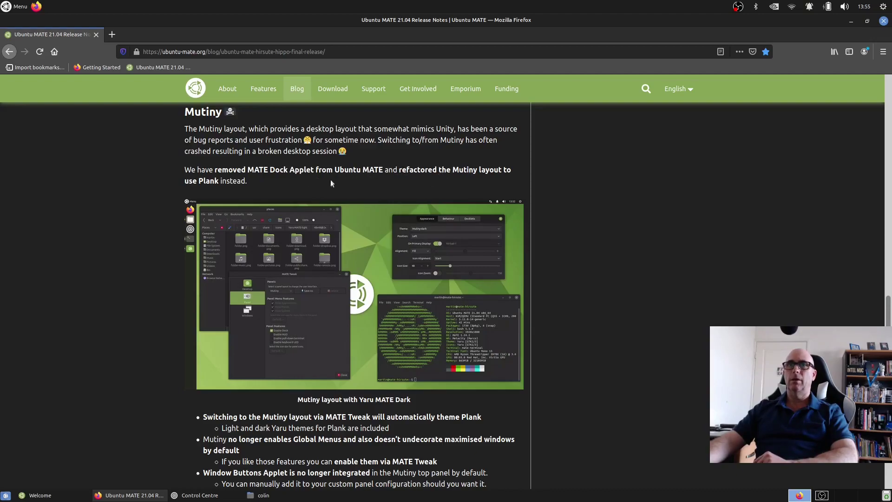
{"action": "scroll", "coordinate": [124, 184], "scroll_direction": "down", "scroll_amount": 3}
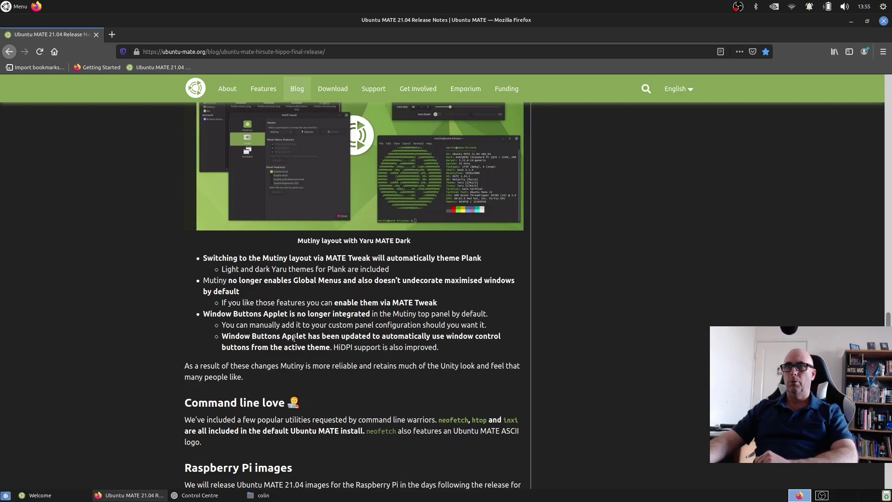
{"action": "scroll", "coordinate": [60, 232], "scroll_direction": "down", "scroll_amount": 5}
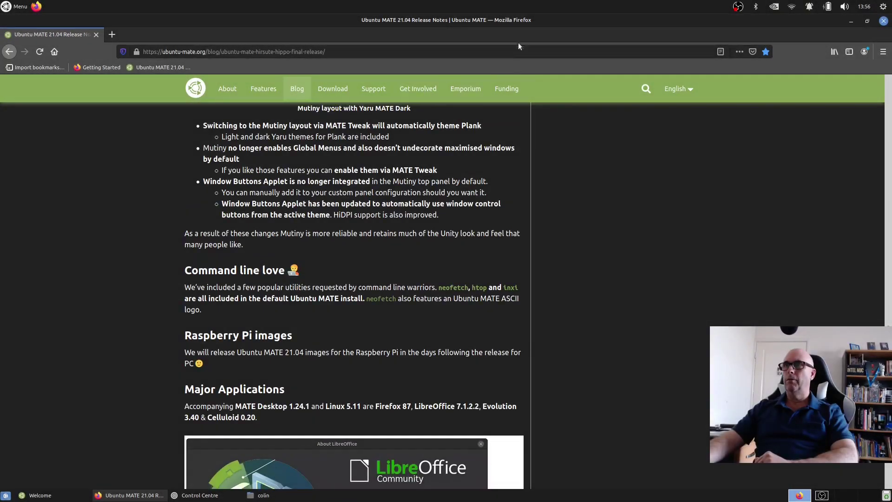
- Open MATE Tweak from the Control Centre and change the panel layout to Mutiny
{"action": "double_click", "coordinate": [524, 24]}
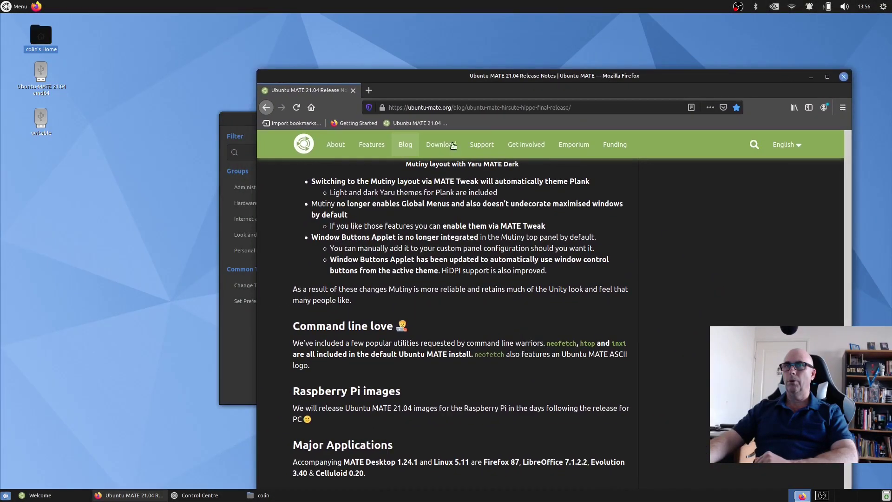
{"action": "left_click", "coordinate": [6, 496]}
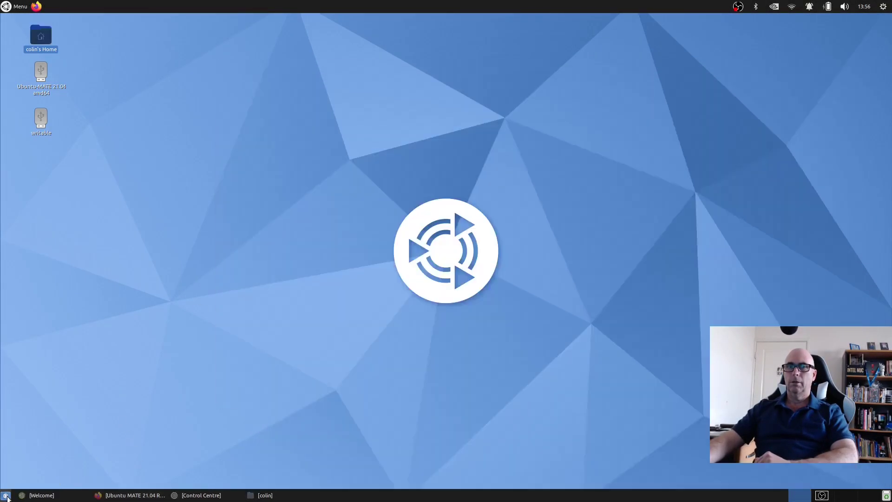
{"action": "left_click", "coordinate": [201, 496]}
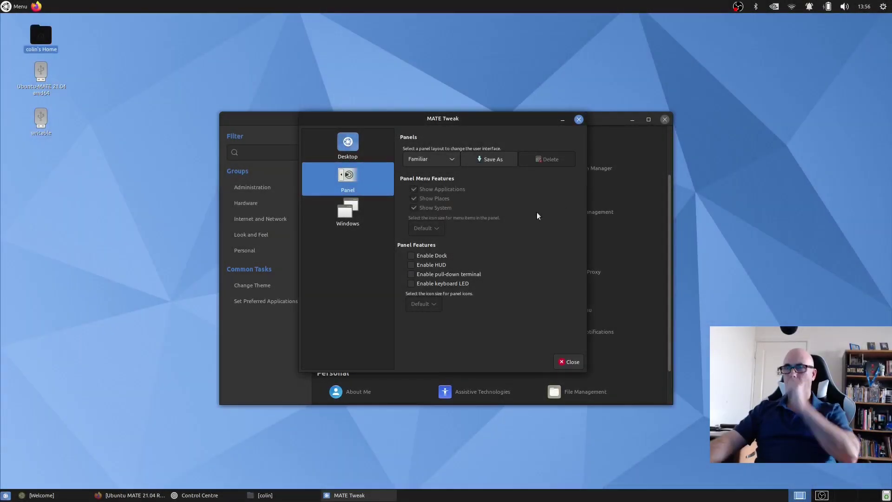
{"action": "left_click", "coordinate": [451, 160]}
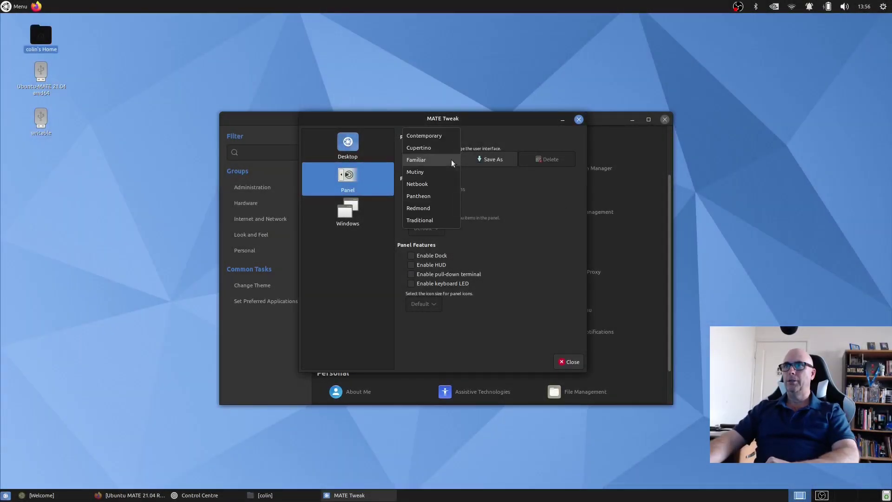
{"action": "left_click", "coordinate": [423, 174]}
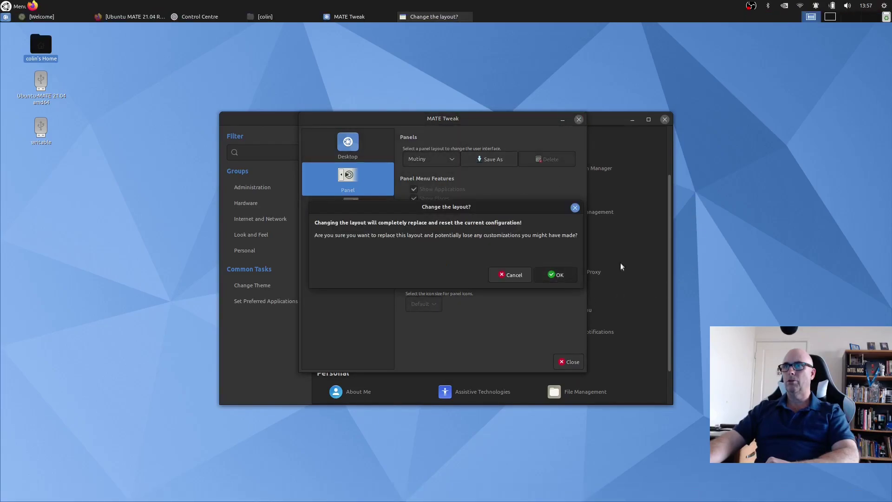
{"action": "left_click", "coordinate": [556, 274]}
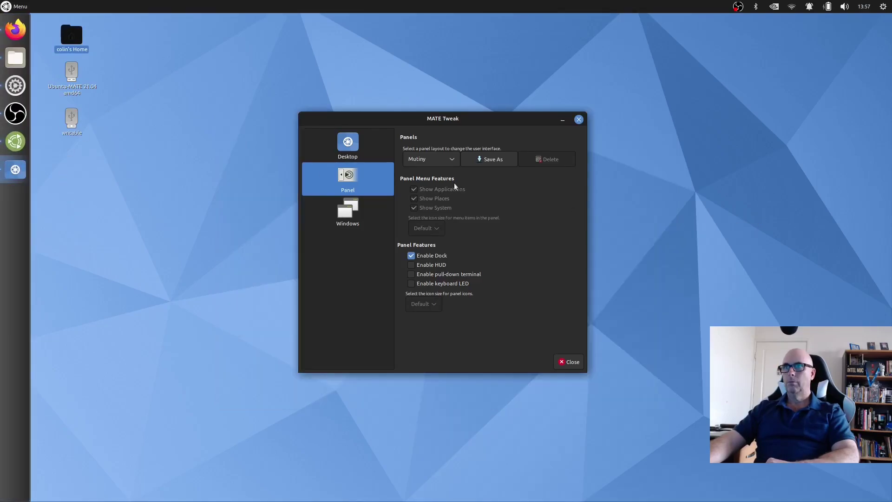
{"action": "left_click", "coordinate": [449, 162]}
{"action": "left_click", "coordinate": [432, 187]}
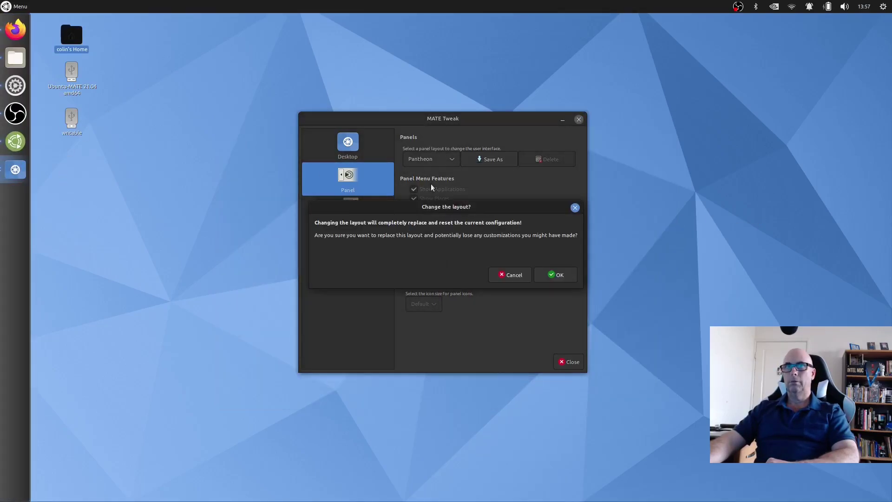
{"action": "left_click", "coordinate": [507, 275]}
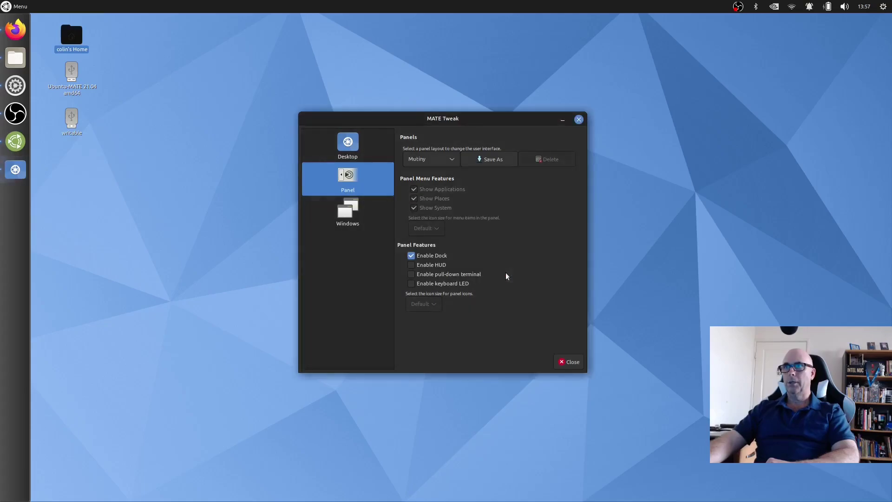
- Open the dock's preferences and enable Icon Zoom in its appearance settings
{"action": "right_click", "coordinate": [13, 219]}
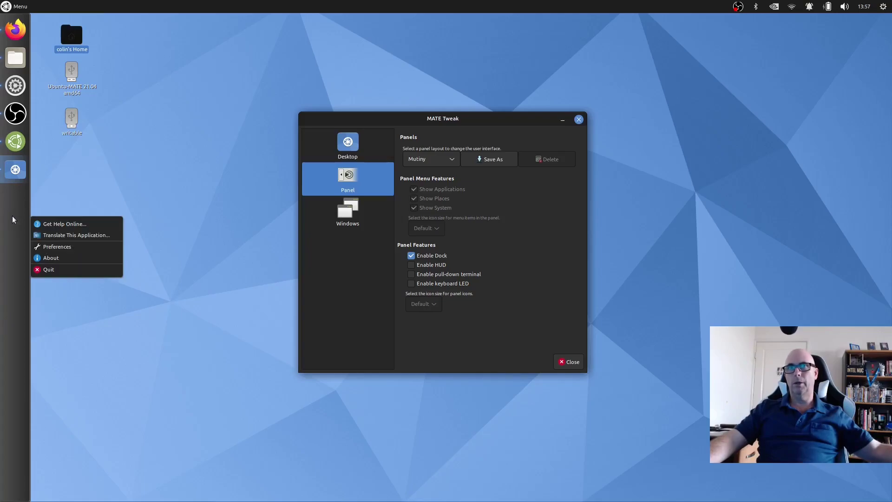
{"action": "left_click", "coordinate": [86, 247]}
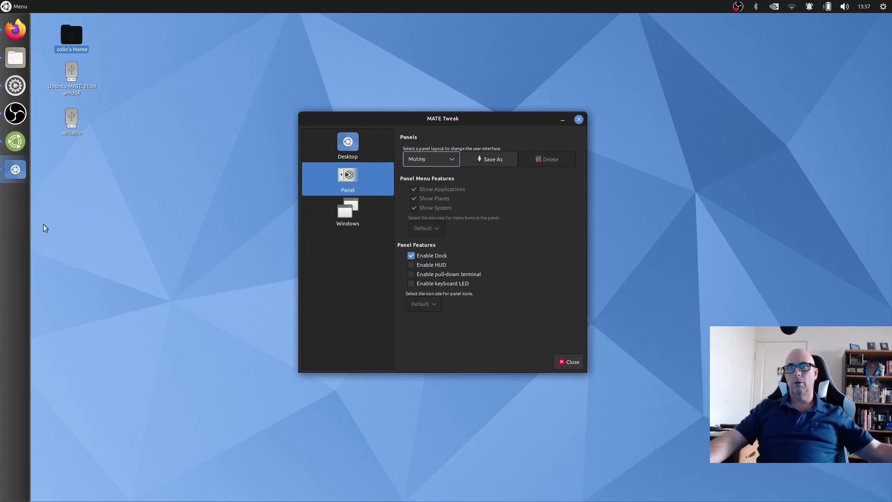
{"action": "right_click", "coordinate": [16, 220]}
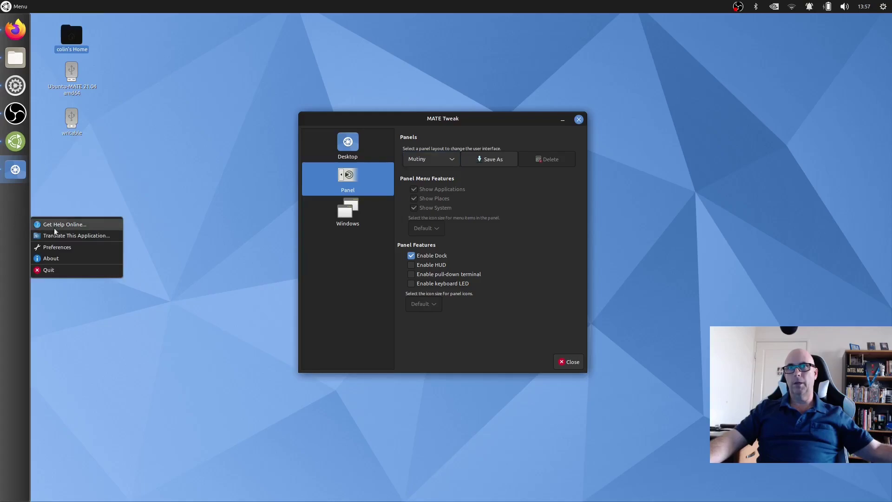
{"action": "left_click", "coordinate": [81, 248]}
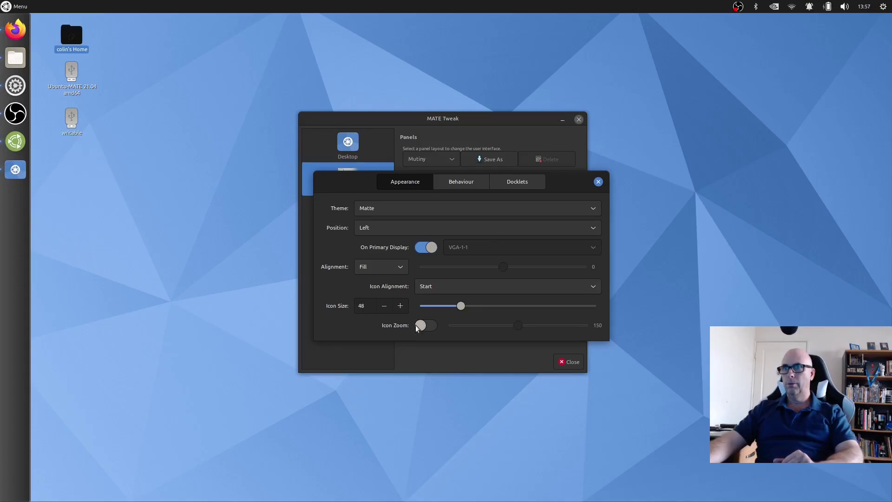
{"action": "left_click", "coordinate": [429, 326]}
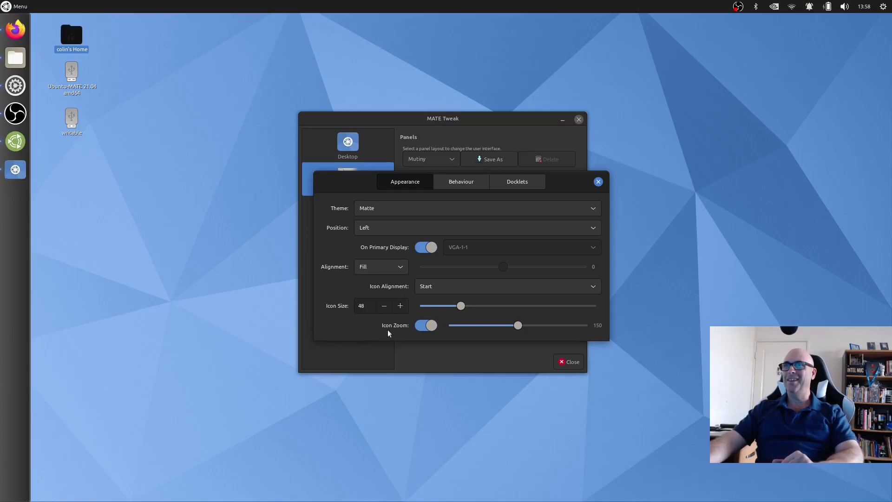
- Try smaller and larger dock icon sizes, ending with an icon size of 48
{"action": "left_click", "coordinate": [384, 306]}
{"action": "left_click", "coordinate": [383, 306]}
{"action": "left_click", "coordinate": [384, 307]}
{"action": "left_click", "coordinate": [400, 303]}
{"action": "left_click", "coordinate": [400, 303]}
{"action": "left_click", "coordinate": [400, 303]}
{"action": "left_click", "coordinate": [401, 305]}
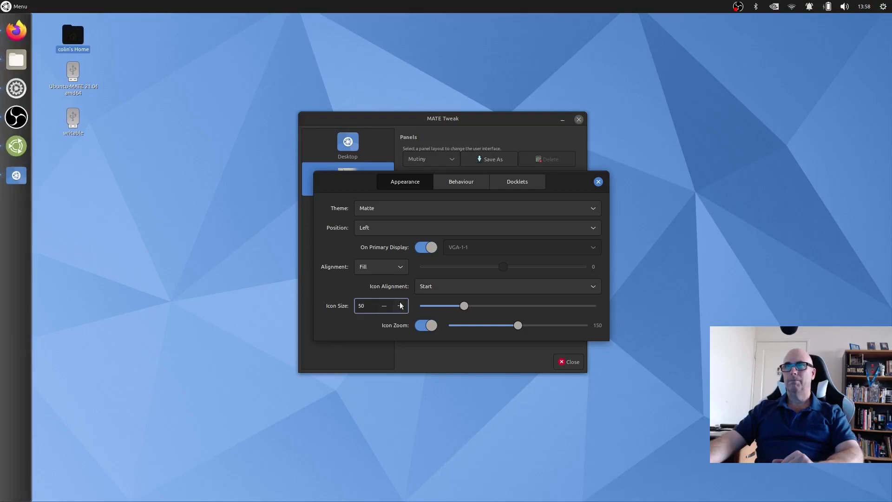
{"action": "left_click", "coordinate": [387, 308]}
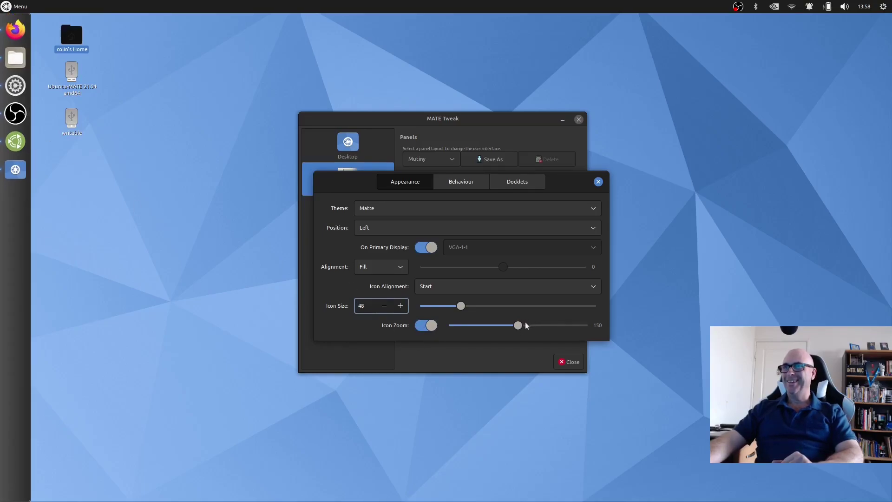
- Try a dock icon zoom of 173, reduce it to 149 and switch Icon Zoom off
{"action": "left_click_drag", "start_coordinate": [518, 327], "coordinate": [550, 325]}
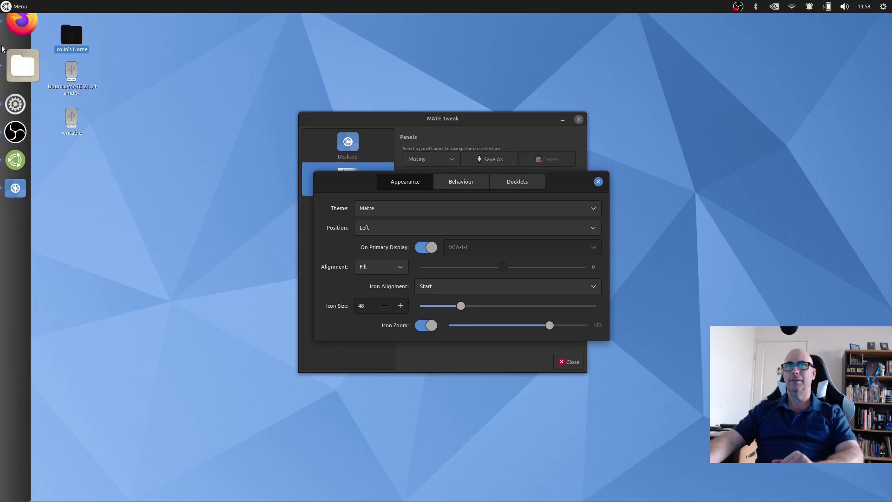
{"action": "left_click_drag", "start_coordinate": [551, 324], "coordinate": [518, 331]}
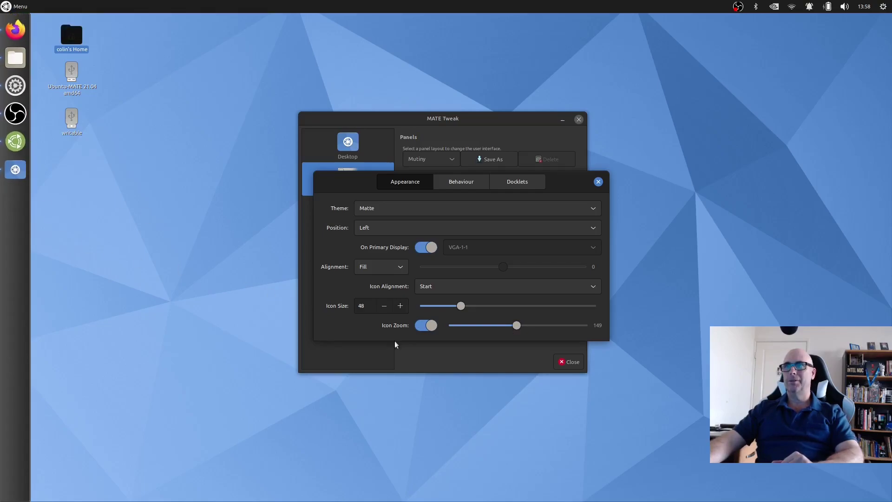
{"action": "left_click", "coordinate": [420, 326]}
- Review the dock's Behaviour settings and available Docklets, and return to the Appearance settings
{"action": "left_click", "coordinate": [453, 185]}
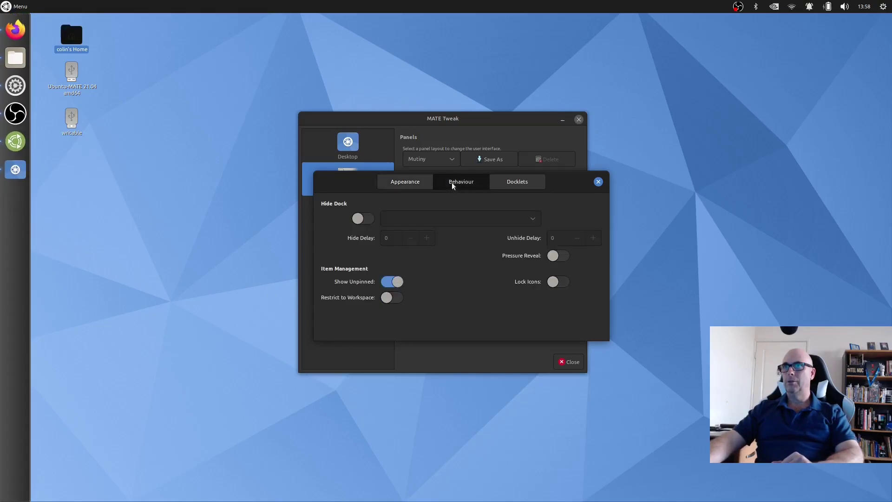
{"action": "left_click", "coordinate": [509, 187]}
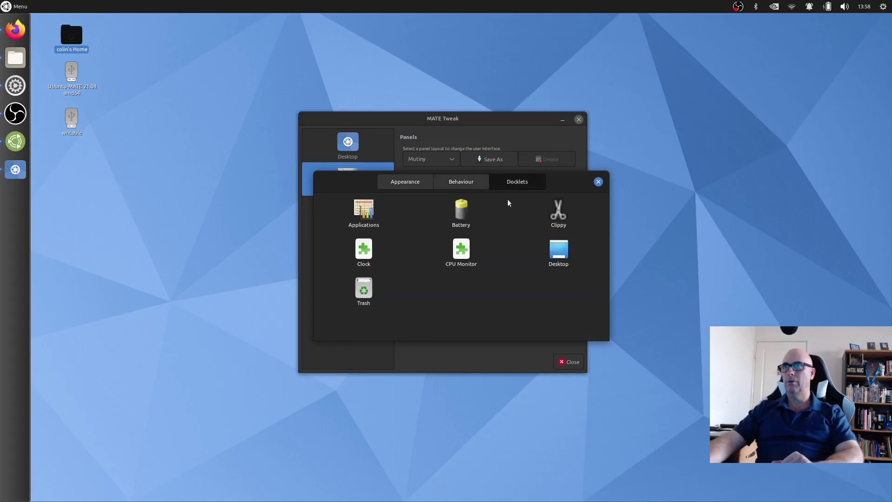
{"action": "left_click", "coordinate": [391, 183]}
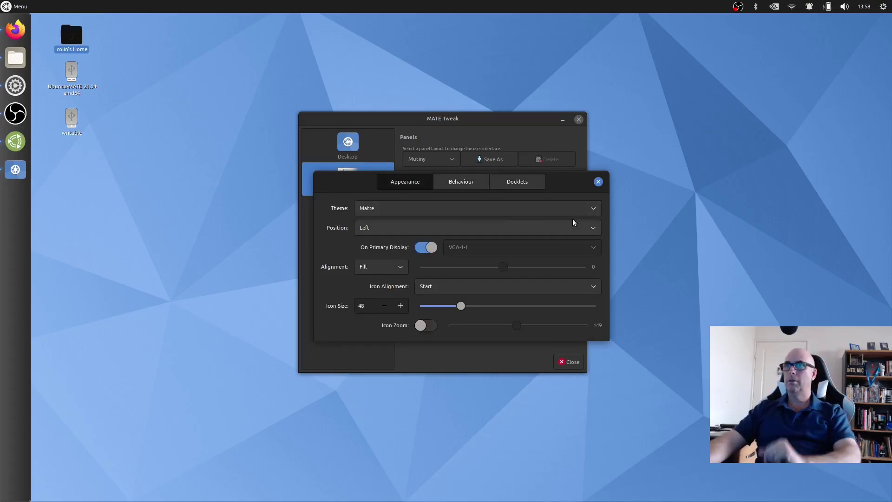
- Try the Mutiny-dark, Mutiny-light and Transparent themes on the dock
{"action": "left_click", "coordinate": [591, 210]}
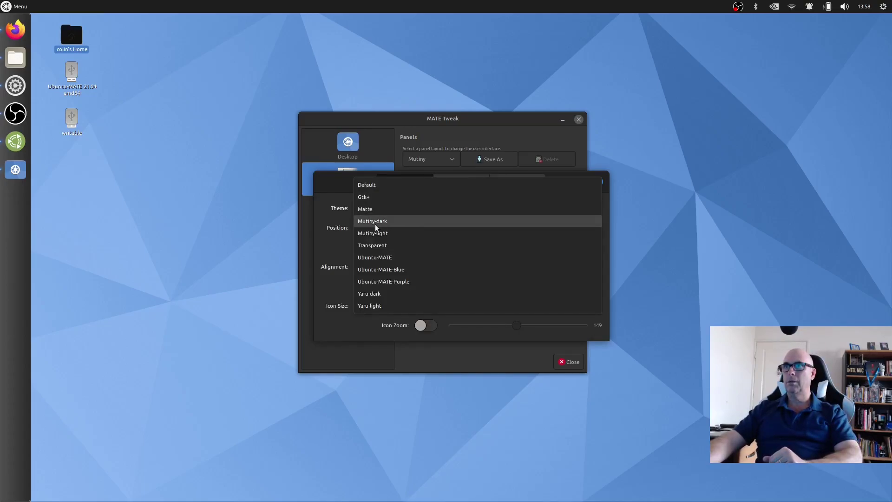
{"action": "left_click", "coordinate": [293, 207]}
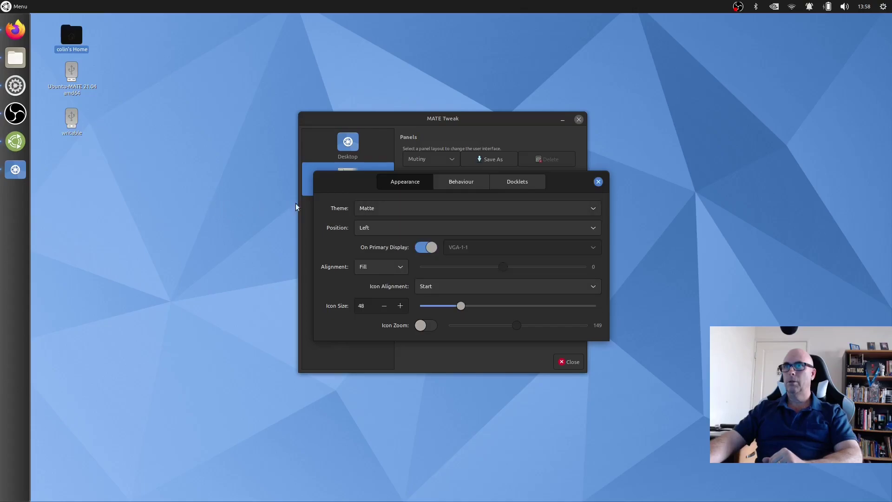
{"action": "left_click", "coordinate": [591, 211]}
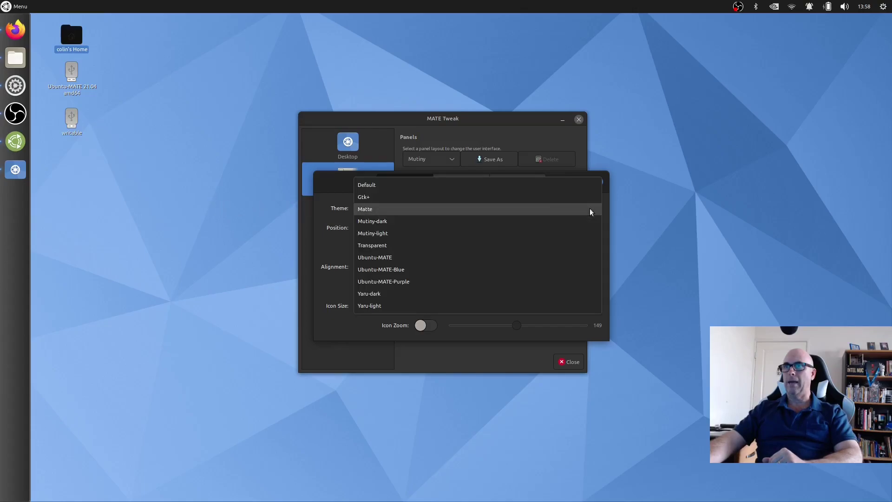
{"action": "left_click", "coordinate": [377, 224]}
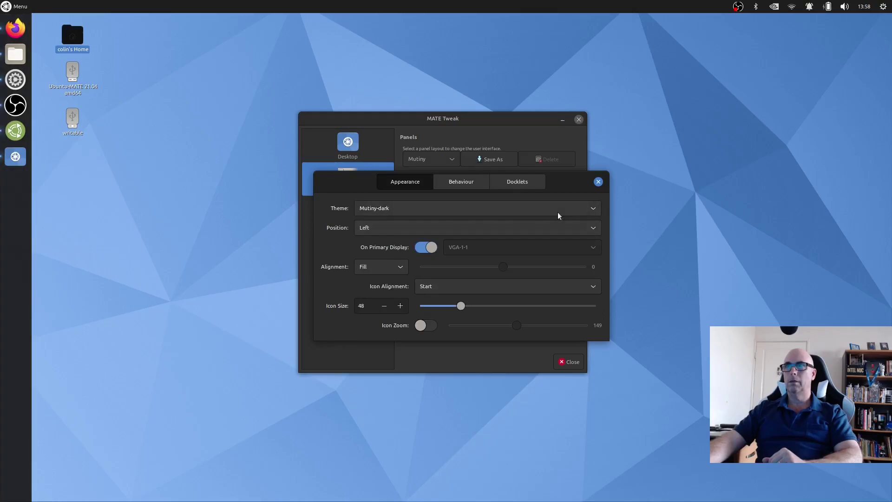
{"action": "left_click", "coordinate": [591, 210]}
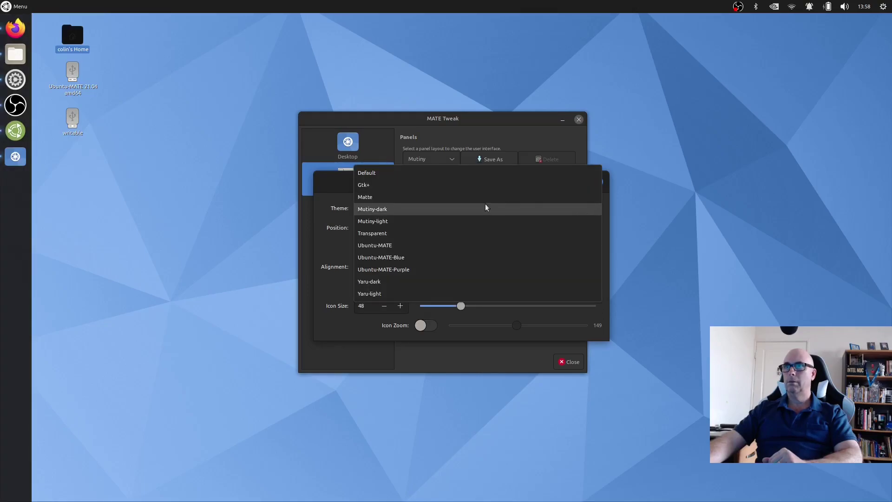
{"action": "left_click", "coordinate": [385, 223]}
{"action": "left_click", "coordinate": [591, 211]}
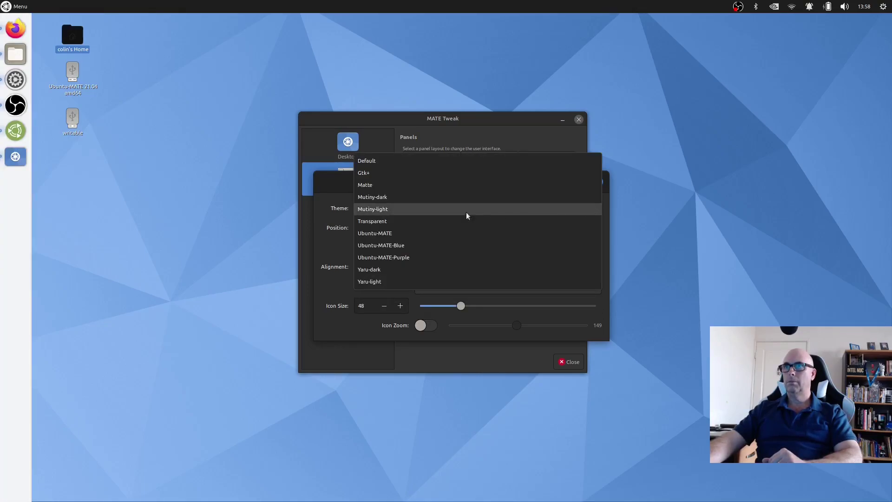
{"action": "left_click", "coordinate": [378, 222]}
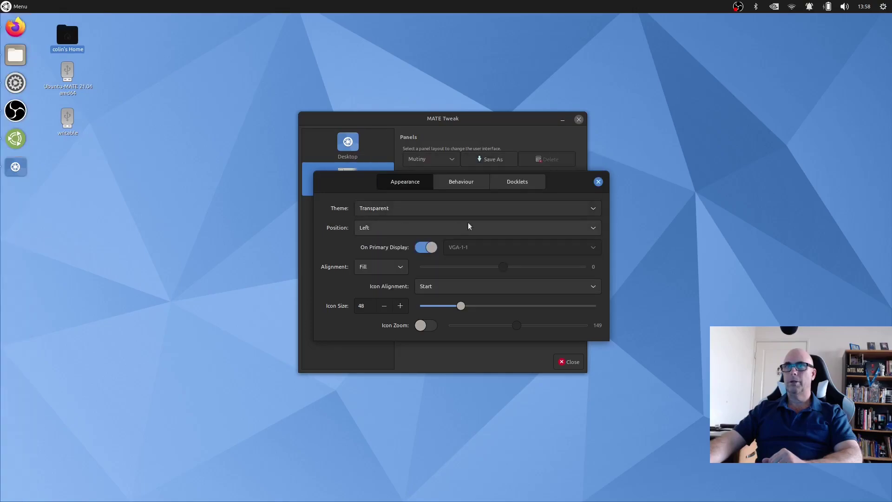
- Apply the Ubuntu-MATE-Blue theme to the dock and turn Icon Zoom on
{"action": "left_click", "coordinate": [592, 208]}
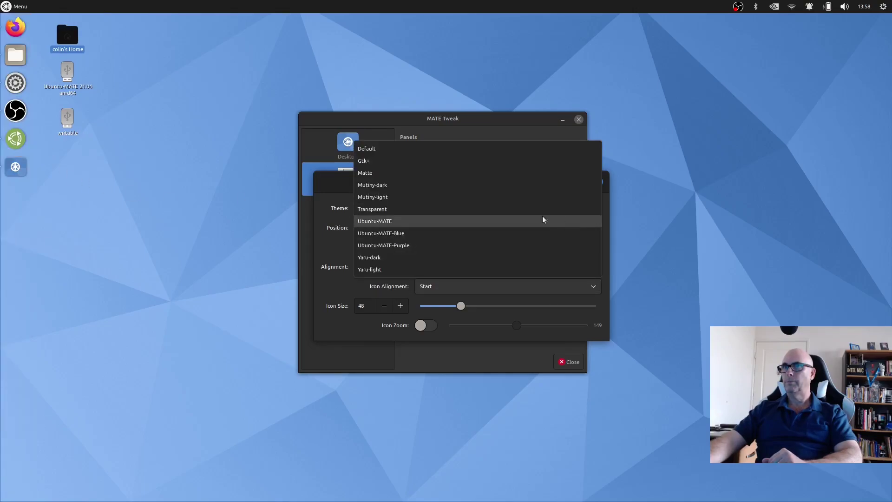
{"action": "left_click", "coordinate": [380, 234]}
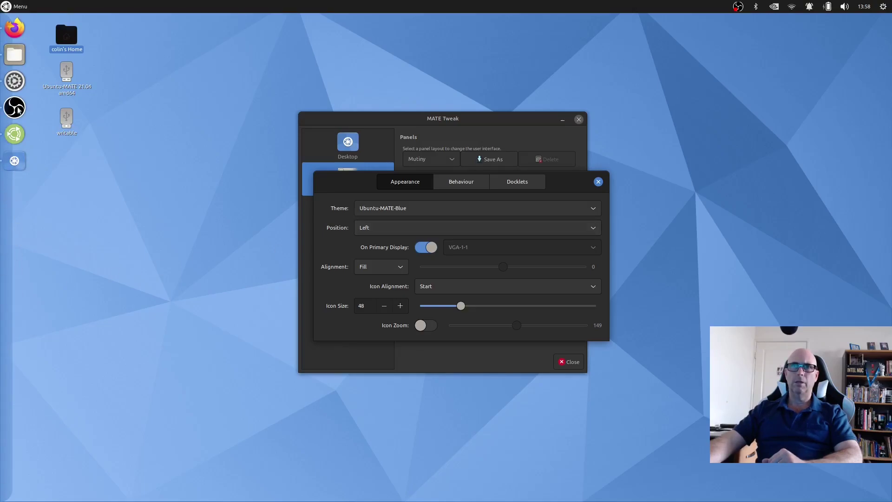
{"action": "left_click", "coordinate": [433, 327]}
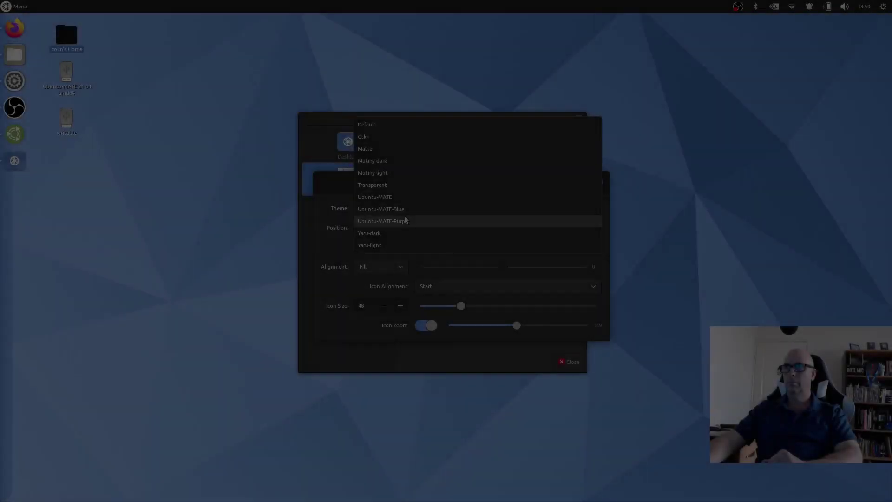
- Try the Ubuntu-MATE-Purple, Yaru-dark and Yaru-light dock themes, and restore the Matte theme
{"action": "left_click", "coordinate": [396, 224]}
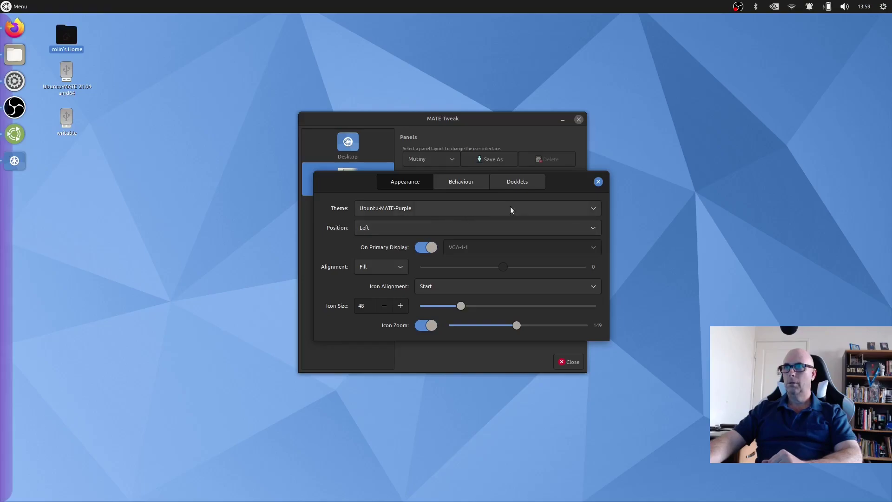
{"action": "left_click", "coordinate": [586, 210]}
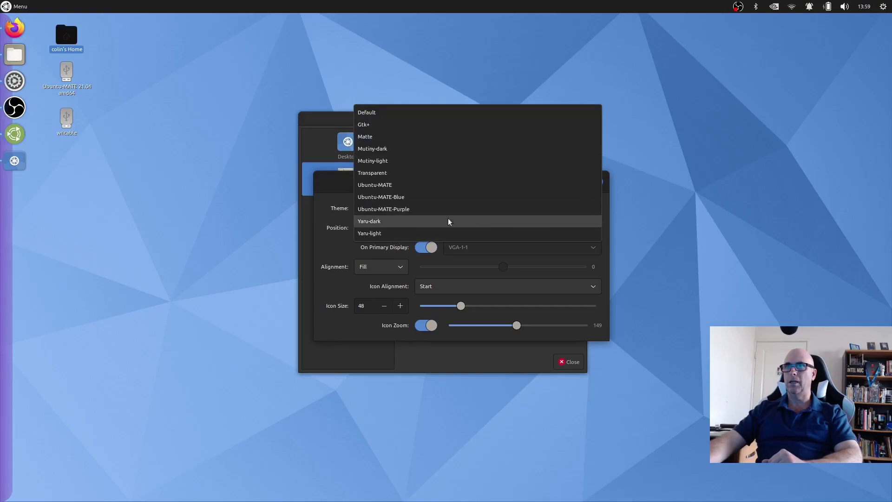
{"action": "left_click", "coordinate": [385, 222]}
{"action": "left_click", "coordinate": [567, 211]}
{"action": "left_click", "coordinate": [386, 222]}
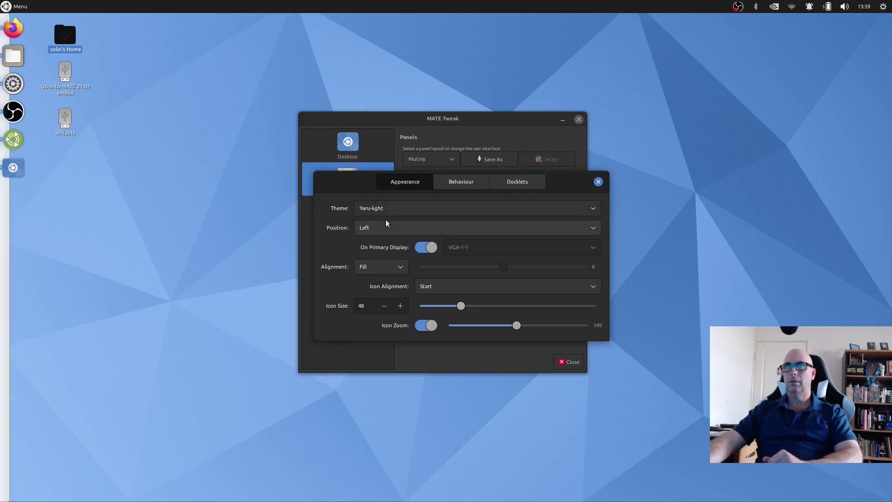
{"action": "left_click", "coordinate": [571, 210]}
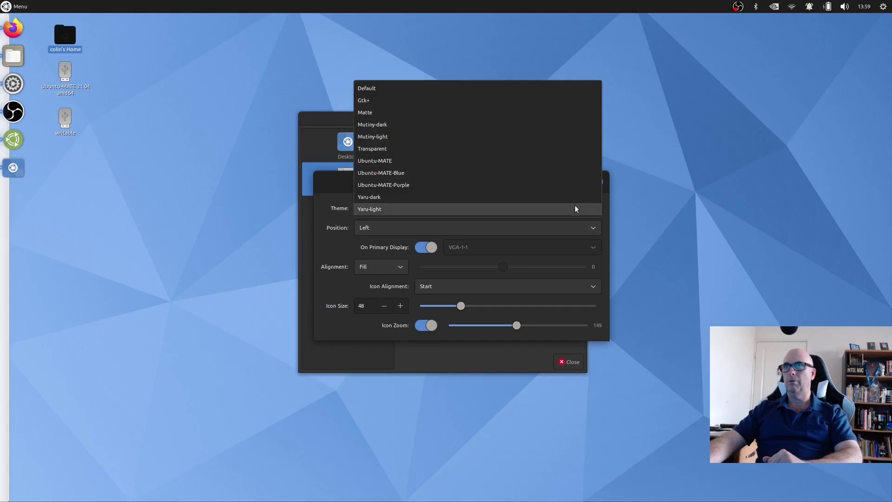
{"action": "left_click", "coordinate": [370, 105]}
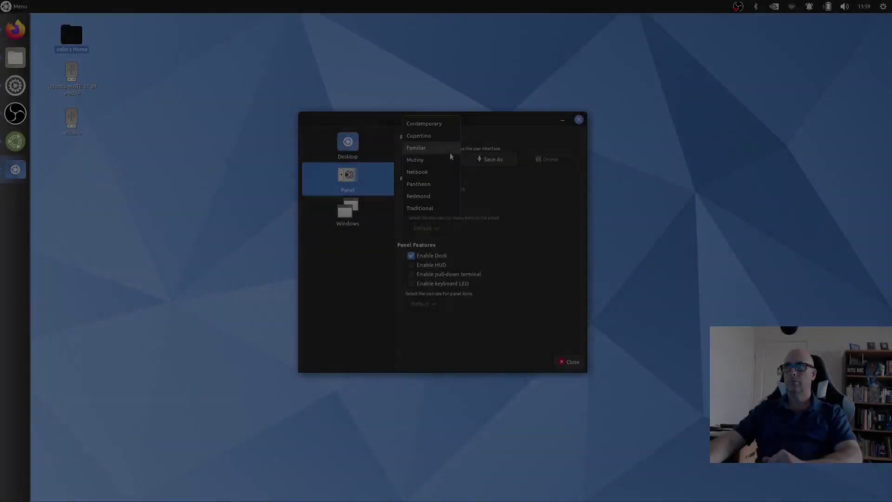
- Change the panel layout to Pantheon in MATE Tweak and look at the clock's calendar
{"action": "left_click", "coordinate": [433, 184]}
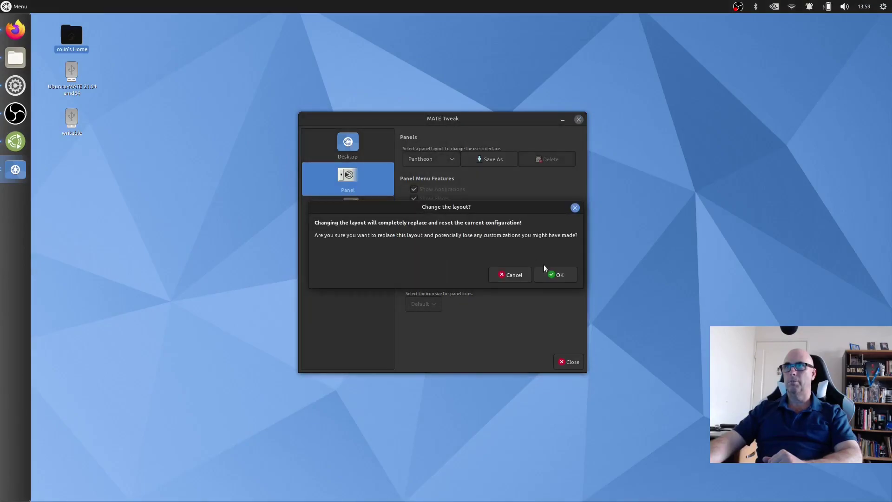
{"action": "left_click", "coordinate": [558, 275]}
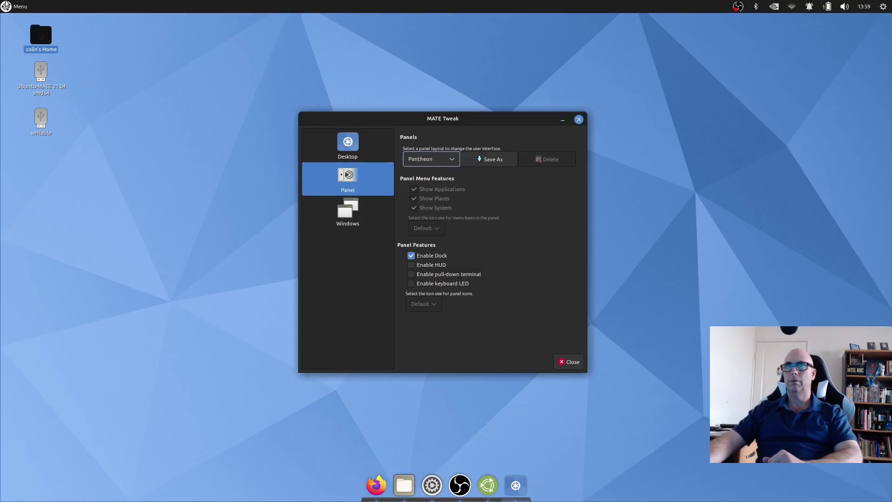
{"action": "left_click", "coordinate": [858, 8]}
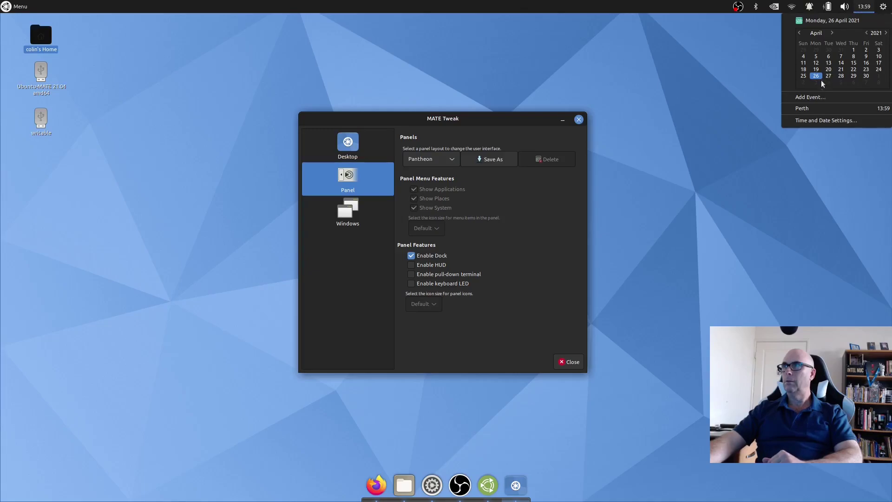
{"action": "left_click", "coordinate": [678, 63]}
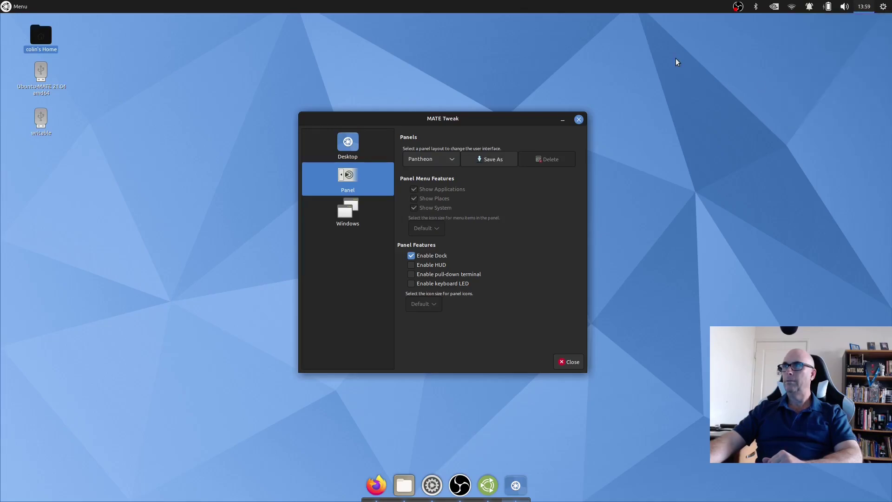
- Change the panel layout to Contemporary and accept replacing the current configuration
{"action": "left_click", "coordinate": [451, 159]}
{"action": "left_click", "coordinate": [430, 100]}
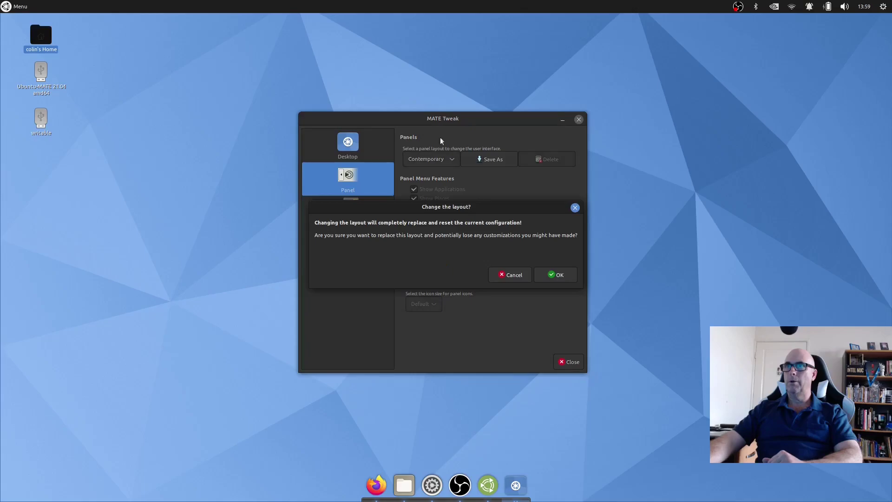
{"action": "left_click", "coordinate": [554, 275]}
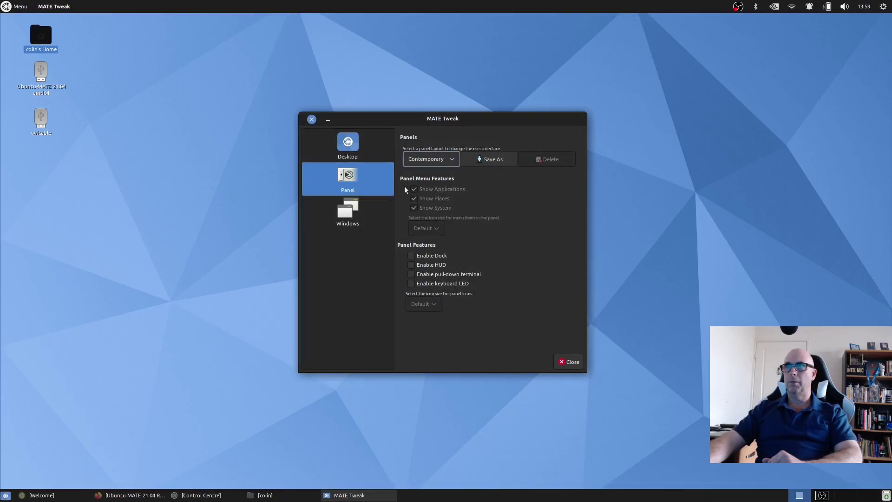
- Change the panel layout to Cupertino, accept replacing the current configuration, and look at its full-screen application menu
{"action": "left_click", "coordinate": [454, 159]}
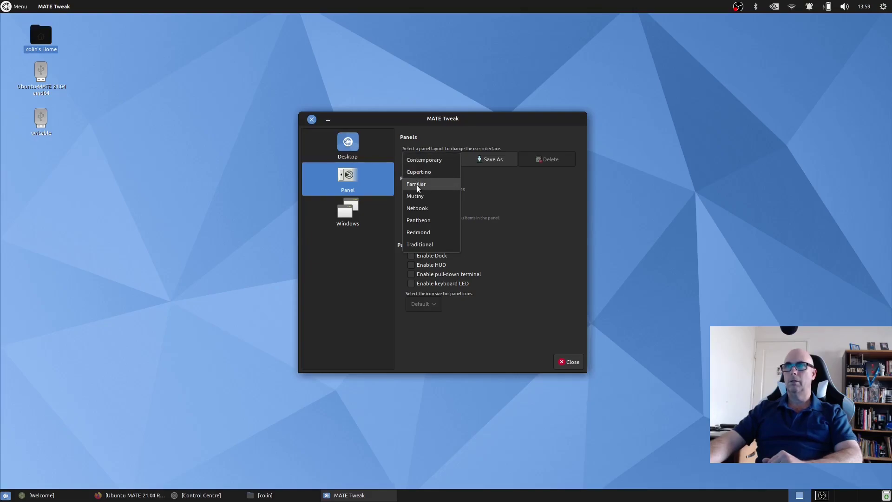
{"action": "left_click", "coordinate": [424, 172]}
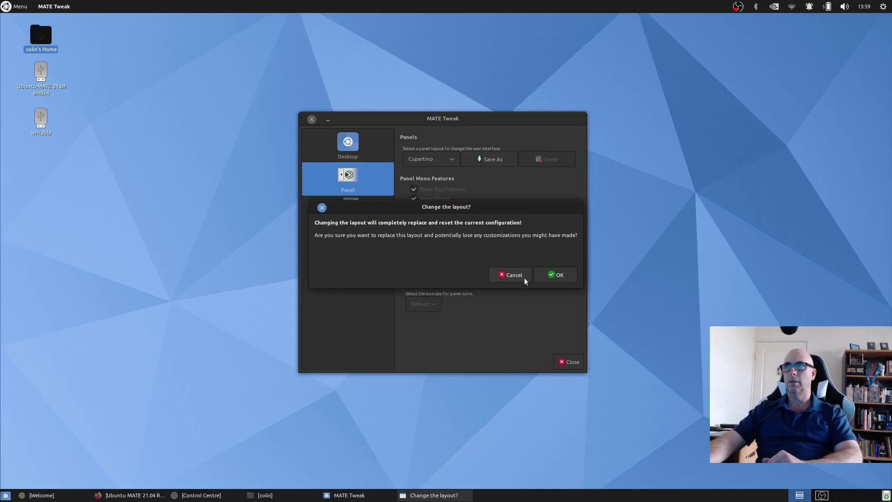
{"action": "left_click", "coordinate": [556, 274]}
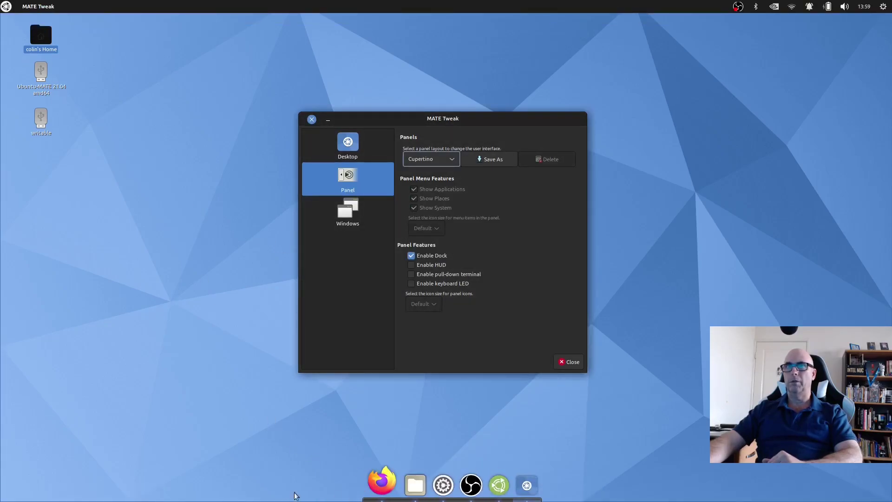
{"action": "left_click", "coordinate": [6, 6]}
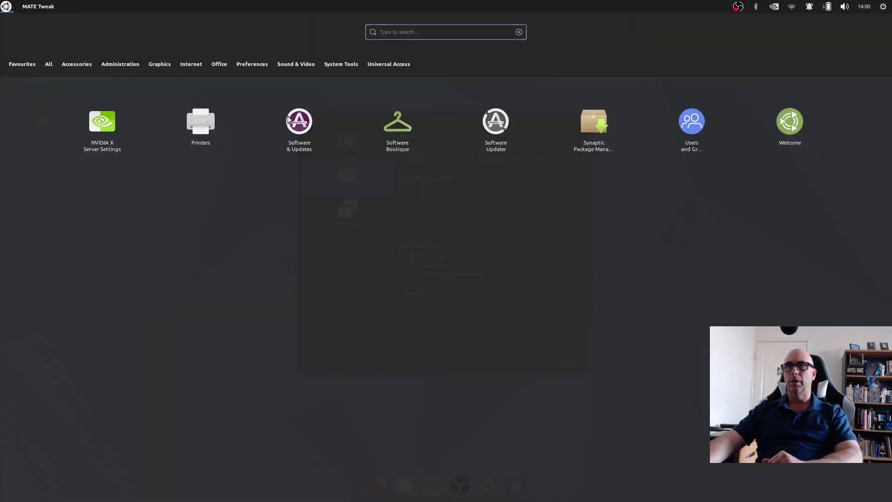
{"action": "left_click", "coordinate": [10, 15]}
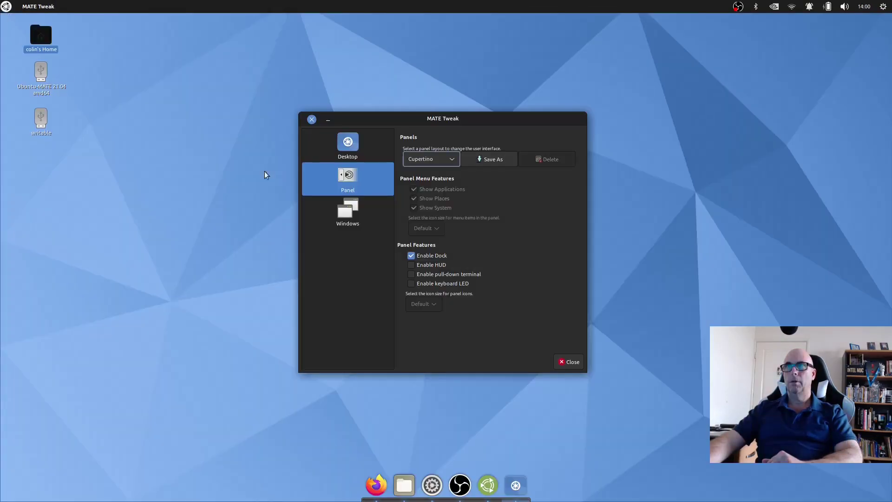
- Switch the panel layout to Pantheon, accept the replacement, and look at its application menu
{"action": "left_click", "coordinate": [449, 160]}
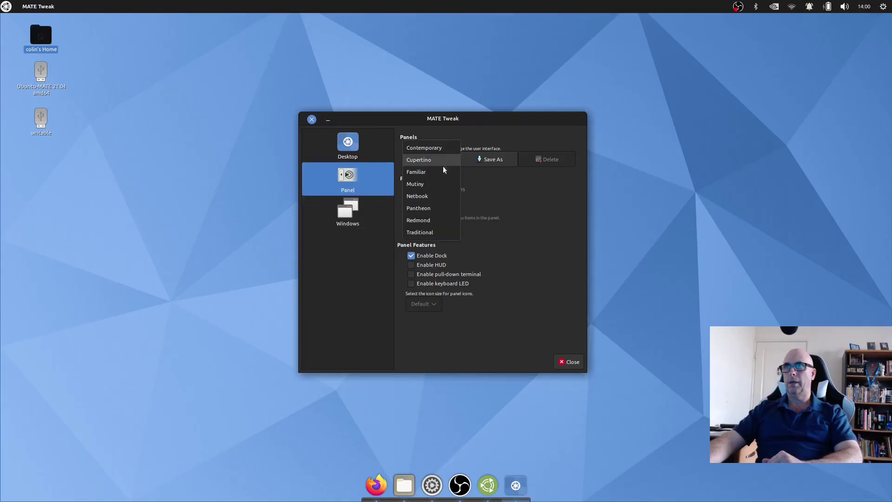
{"action": "left_click", "coordinate": [425, 209]}
{"action": "left_click", "coordinate": [556, 275]}
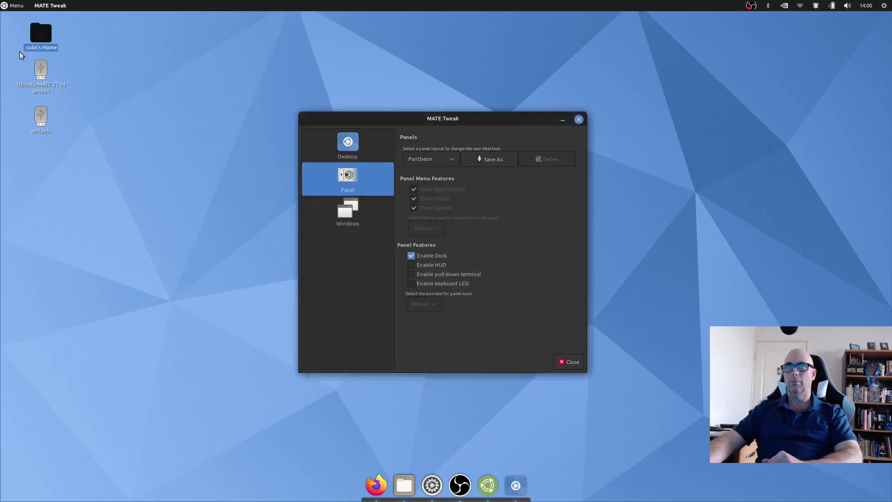
{"action": "left_click", "coordinate": [8, 6]}
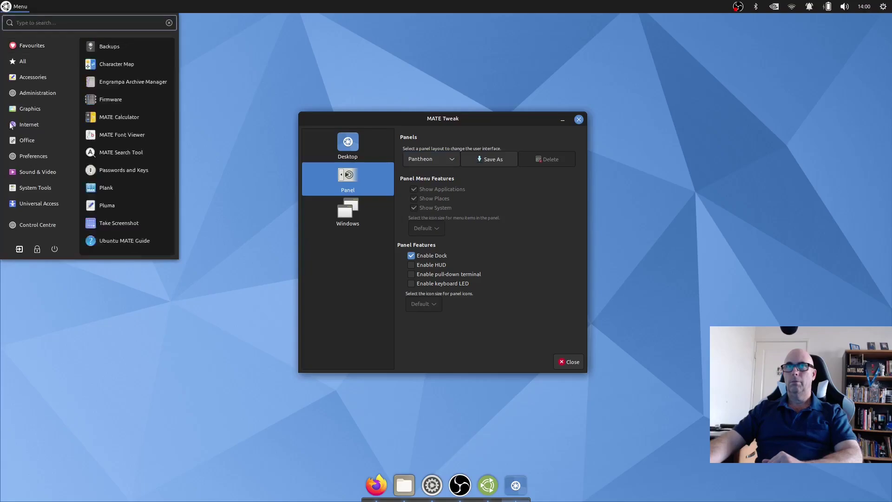
{"action": "left_click", "coordinate": [13, 5]}
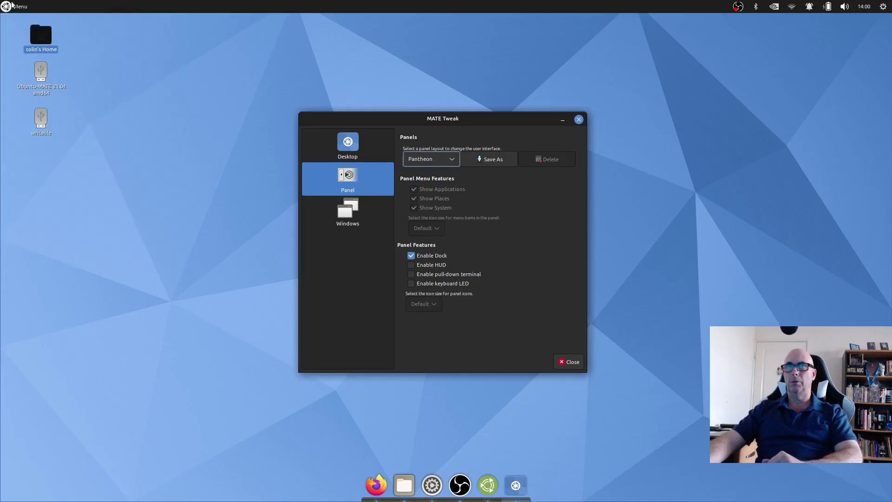
- Change the panel layout to Familiar and accept replacing the current configuration
{"action": "left_click", "coordinate": [446, 160]}
{"action": "left_click", "coordinate": [424, 124]}
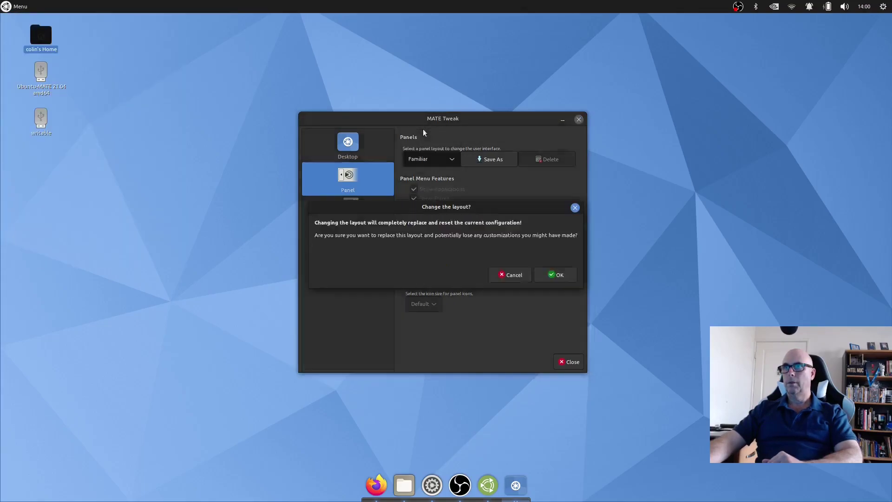
{"action": "left_click", "coordinate": [553, 275]}
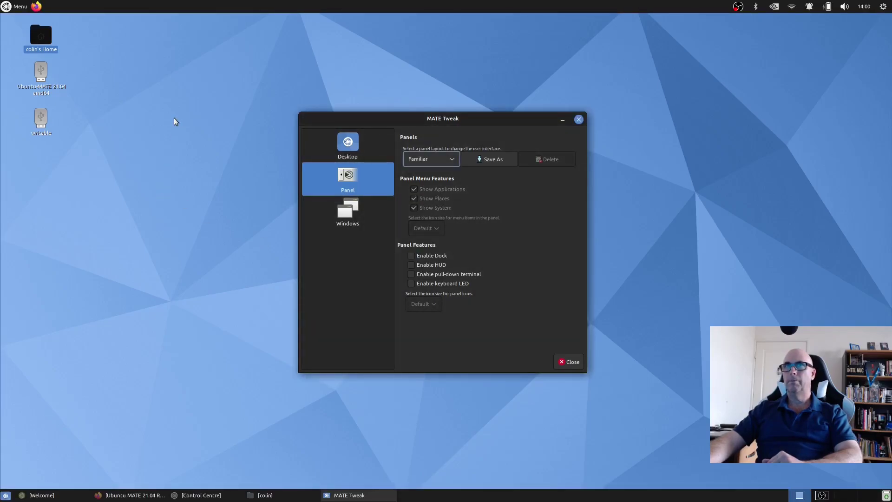
- Look at the HiDPI scaling choices in MATE Tweak's window settings and keep Auto-detect
{"action": "left_click", "coordinate": [350, 220]}
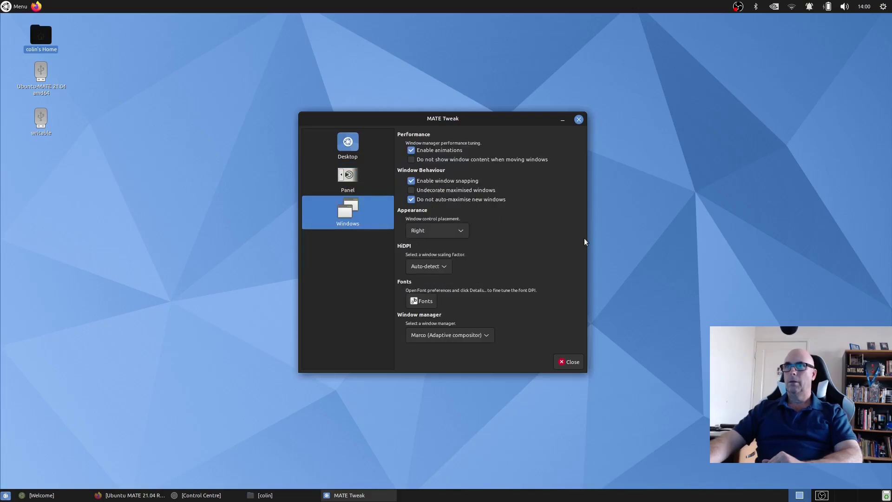
{"action": "left_click", "coordinate": [444, 269]}
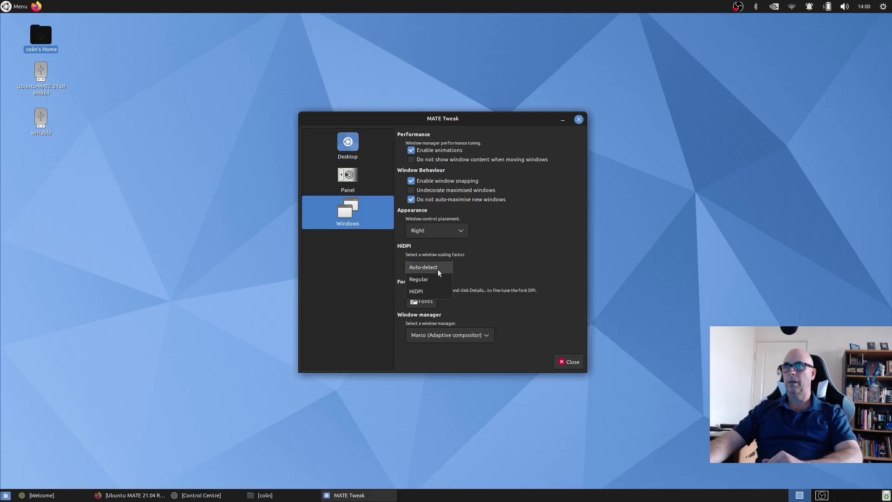
{"action": "left_click", "coordinate": [430, 269]}
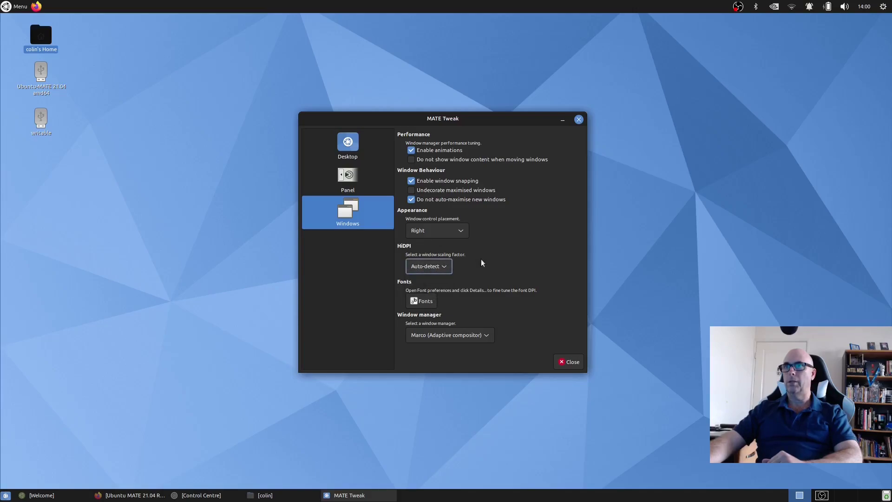
- Try the Left, Right (with menu) and Left (with menu) window control placements, and restore Right
{"action": "left_click", "coordinate": [462, 231]}
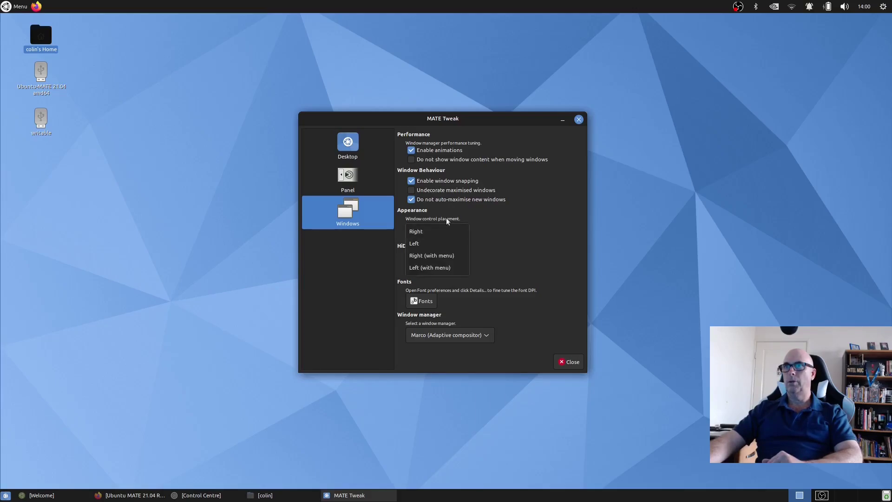
{"action": "left_click", "coordinate": [420, 243]}
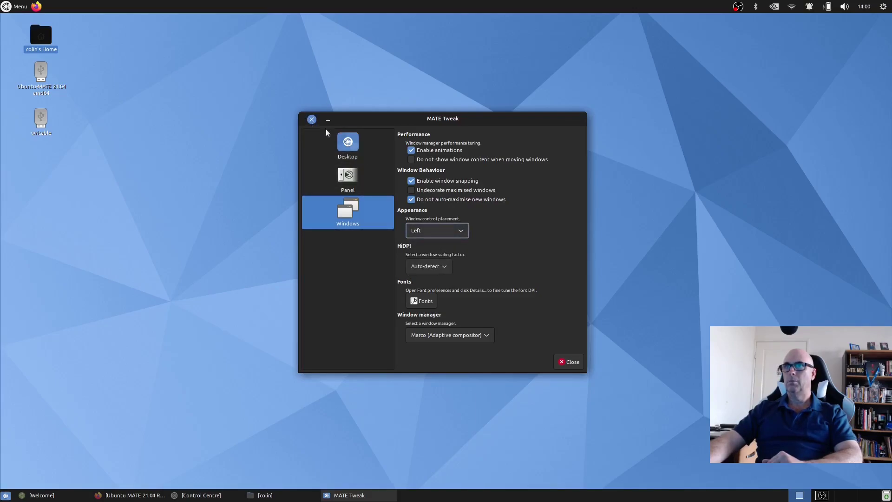
{"action": "left_click", "coordinate": [449, 235]}
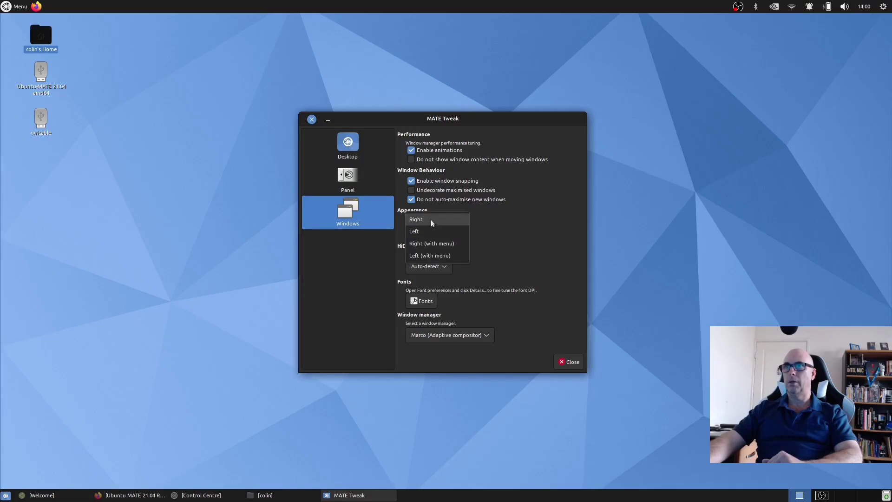
{"action": "left_click", "coordinate": [431, 244]}
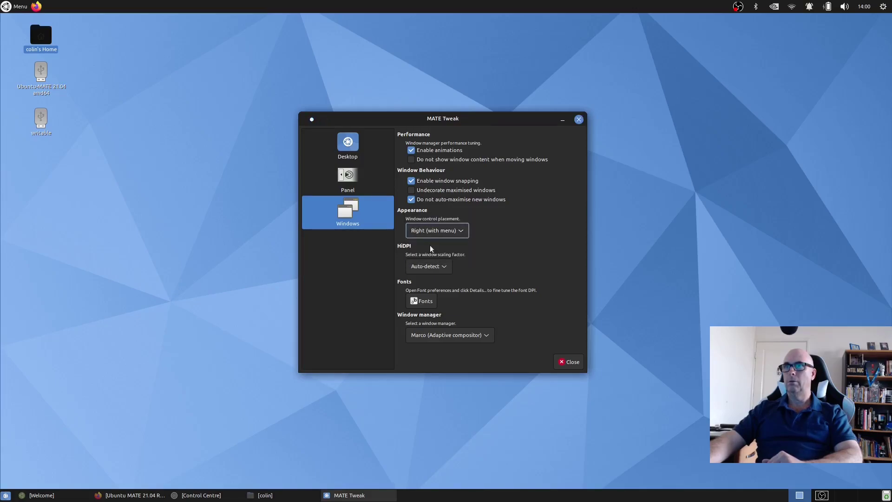
{"action": "left_click", "coordinate": [450, 230]}
{"action": "left_click", "coordinate": [444, 243]}
{"action": "left_click", "coordinate": [450, 232]}
{"action": "left_click", "coordinate": [416, 196]}
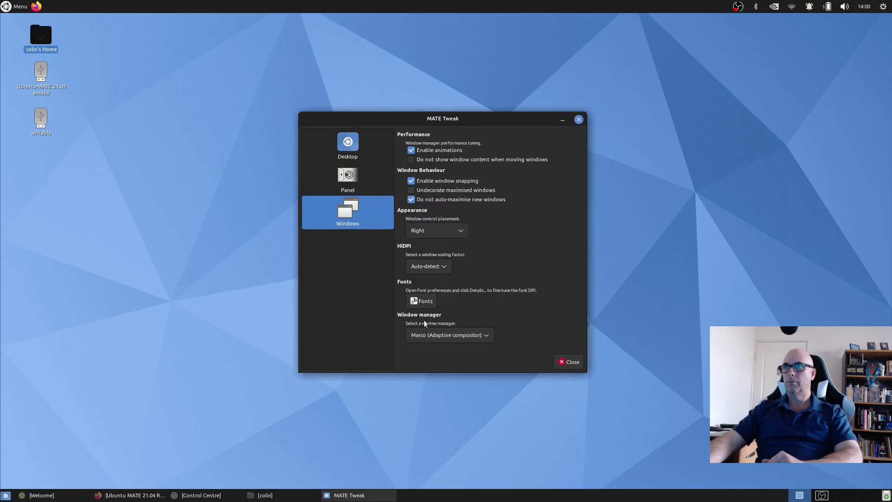
- Look at the window manager choices, keep Marco (Adaptive compositor), and close MATE Tweak
{"action": "left_click", "coordinate": [486, 336]}
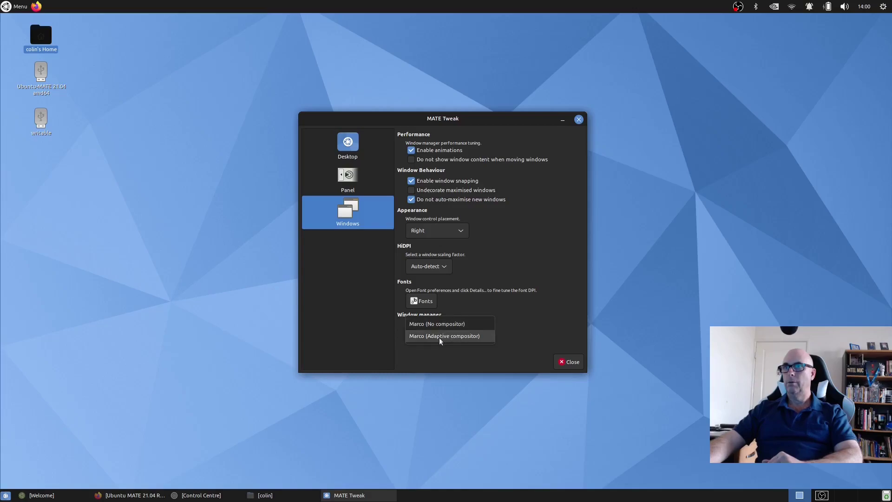
{"action": "left_click", "coordinate": [465, 336]}
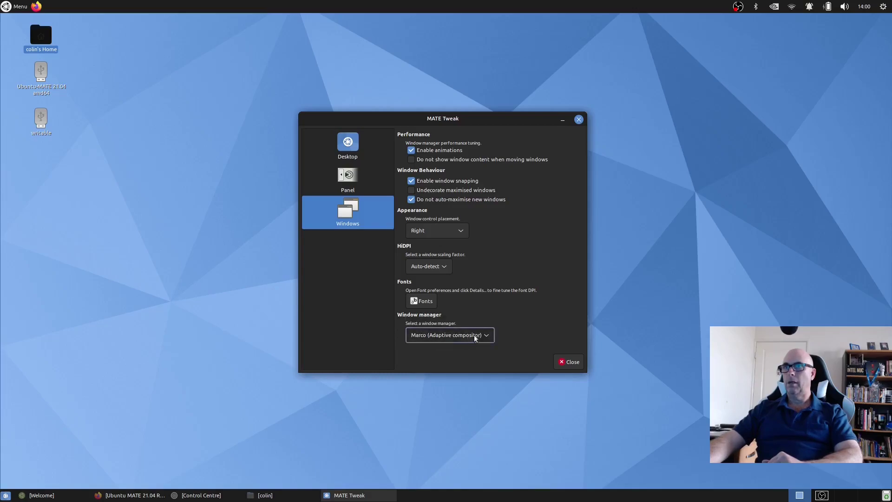
{"action": "left_click", "coordinate": [568, 363]}
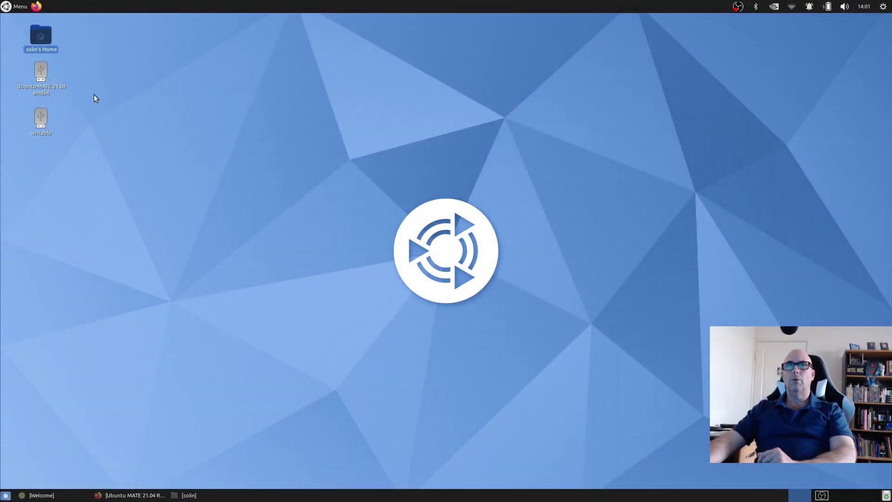
- Open the Control Centre's Appearance preferences and start customising the current theme
{"action": "left_click", "coordinate": [7, 6]}
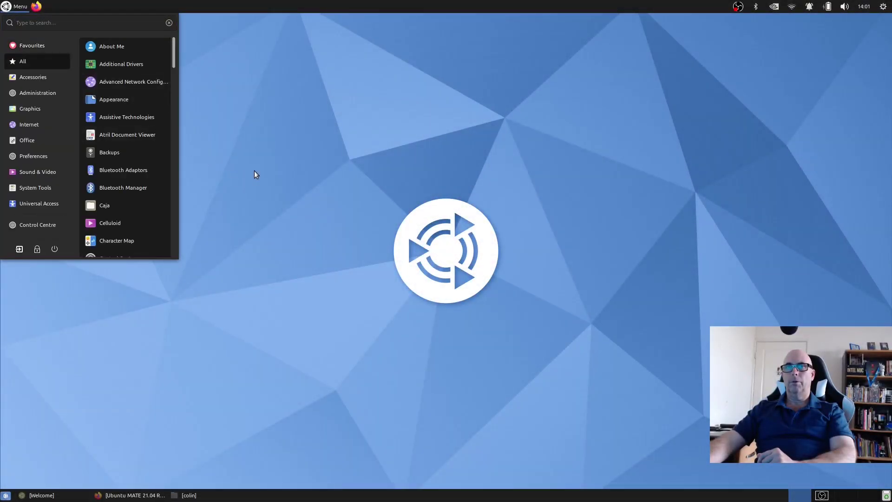
{"action": "left_click", "coordinate": [14, 226]}
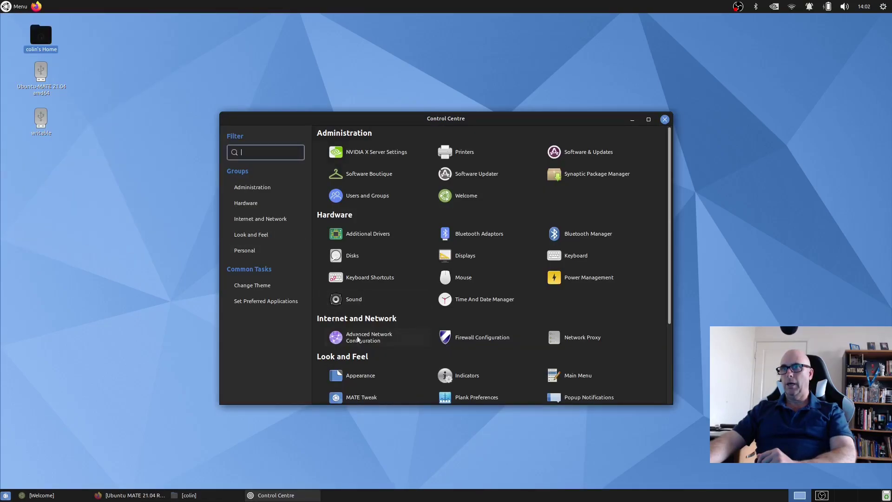
{"action": "left_click", "coordinate": [361, 375]}
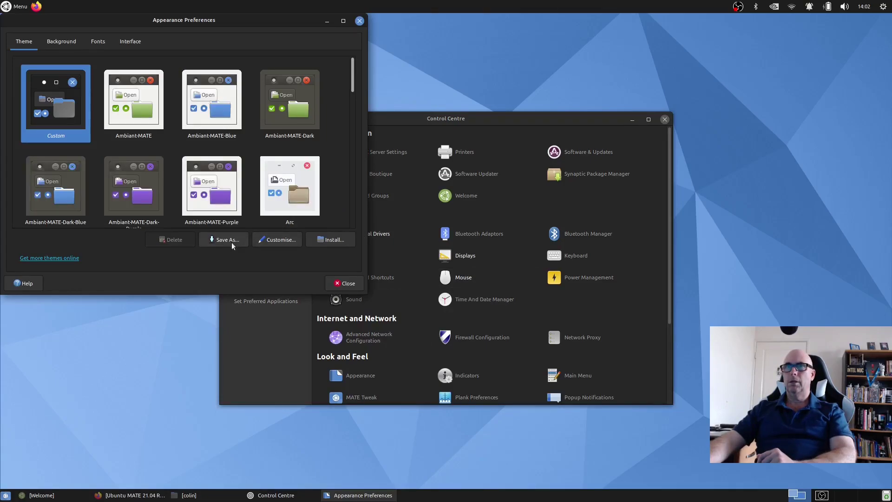
{"action": "left_click", "coordinate": [275, 239]}
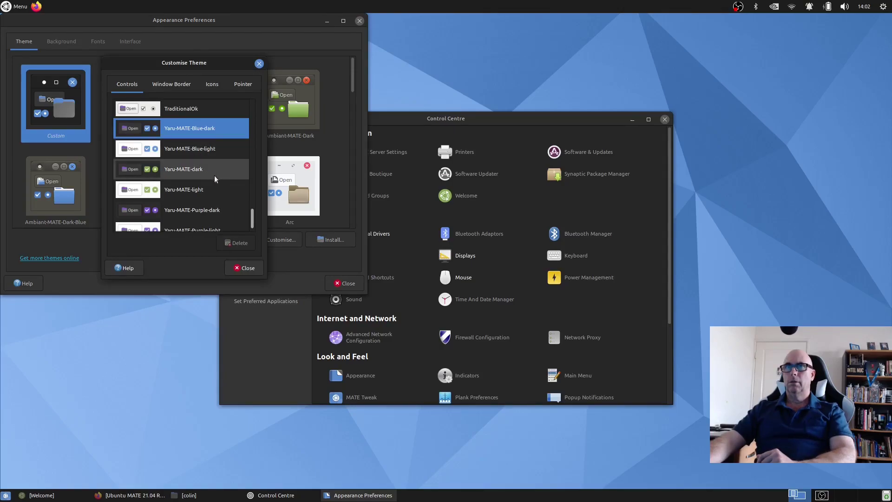
- Browse the available Controls themes, including the Yaru-MATE blue, green and purple variants
{"action": "scroll", "coordinate": [194, 207], "scroll_direction": "down", "scroll_amount": 1}
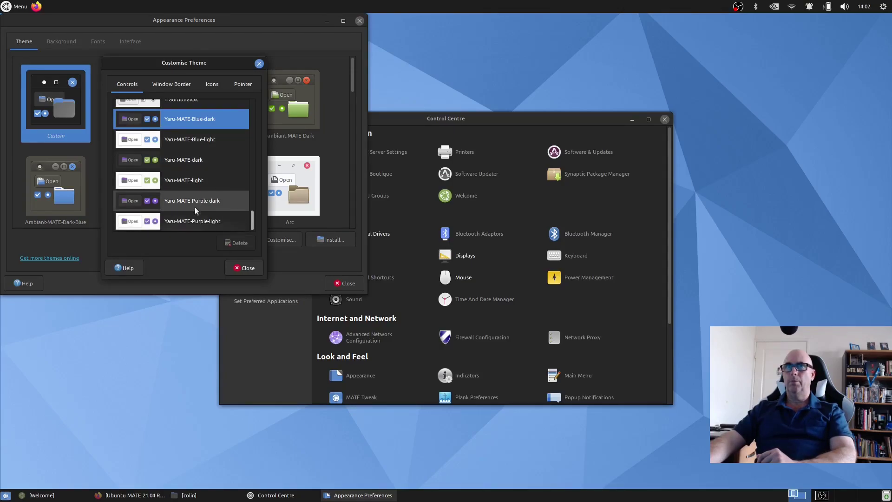
{"action": "scroll", "coordinate": [194, 207], "scroll_direction": "up", "scroll_amount": 3}
{"action": "scroll", "coordinate": [194, 207], "scroll_direction": "up", "scroll_amount": 10}
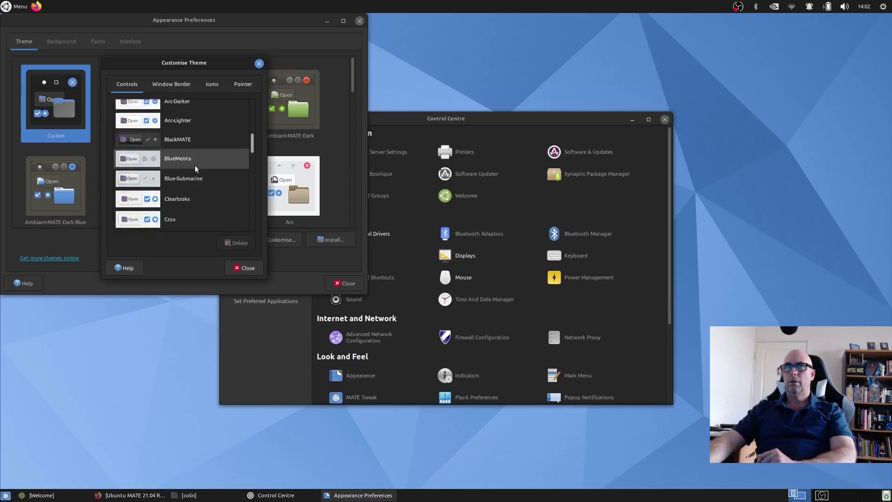
{"action": "scroll", "coordinate": [188, 149], "scroll_direction": "down", "scroll_amount": 6}
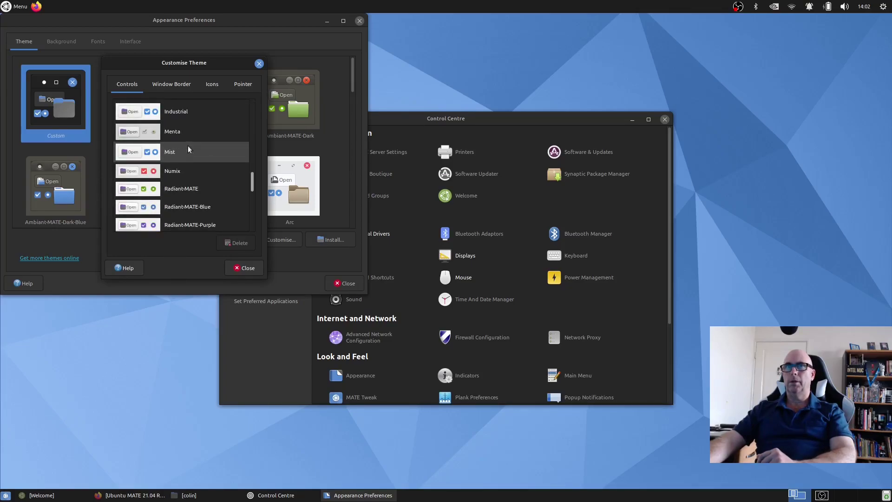
{"action": "scroll", "coordinate": [188, 146], "scroll_direction": "down", "scroll_amount": 5}
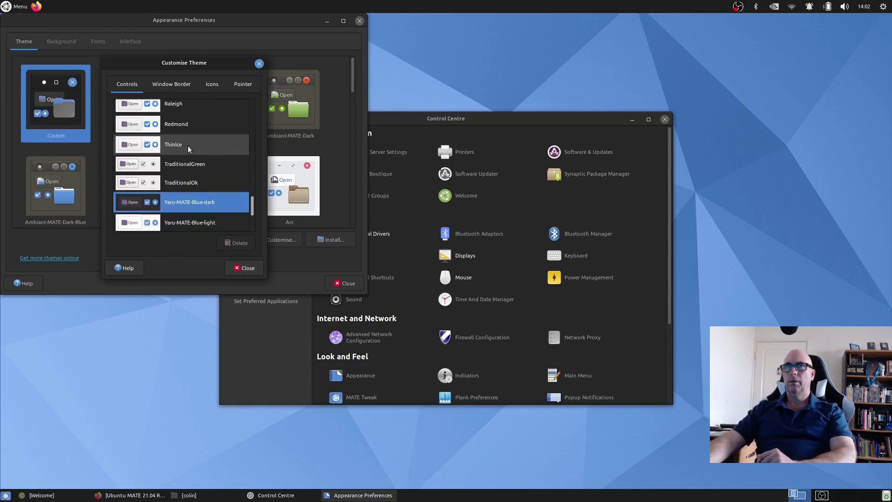
- Browse the Window Border themes, comparing the dark and light Yaru-MATE variants
{"action": "left_click", "coordinate": [177, 86]}
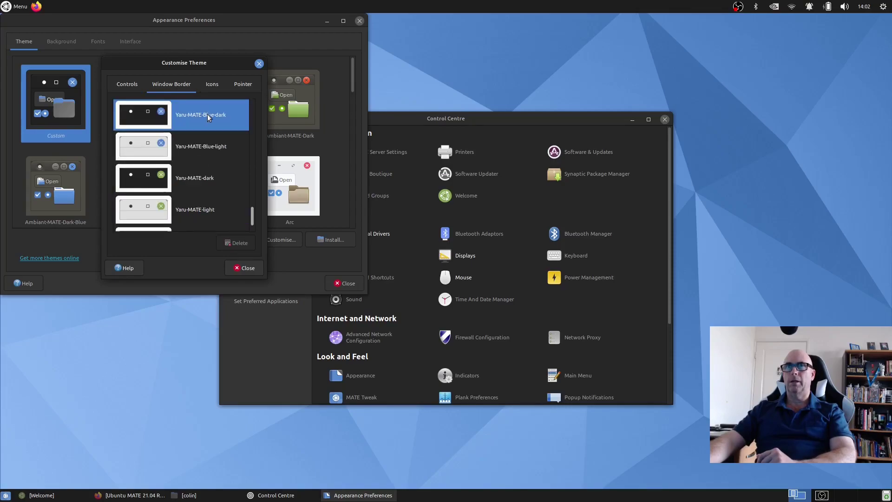
{"action": "scroll", "coordinate": [196, 154], "scroll_direction": "down", "scroll_amount": 2}
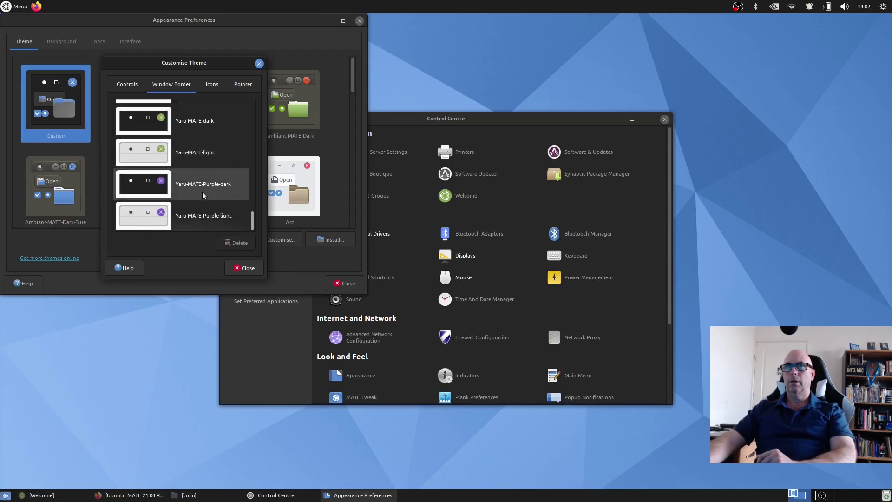
{"action": "scroll", "coordinate": [199, 197], "scroll_direction": "up", "scroll_amount": 2}
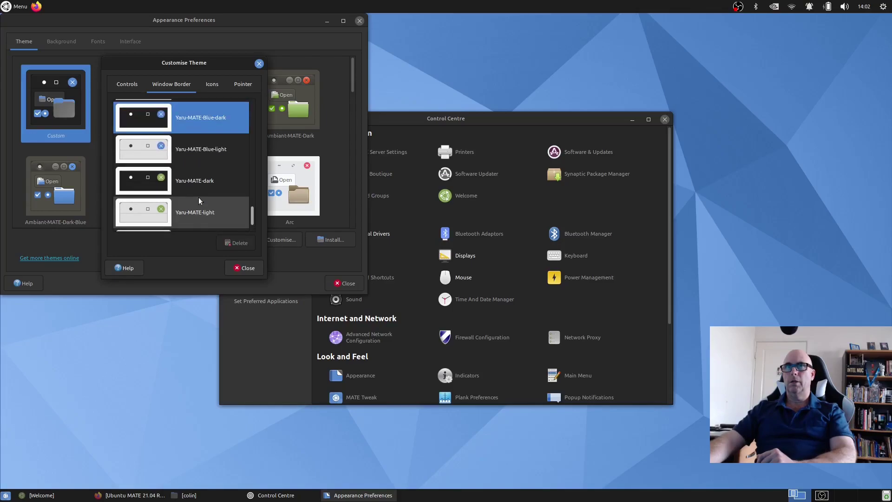
{"action": "scroll", "coordinate": [208, 186], "scroll_direction": "up", "scroll_amount": 2}
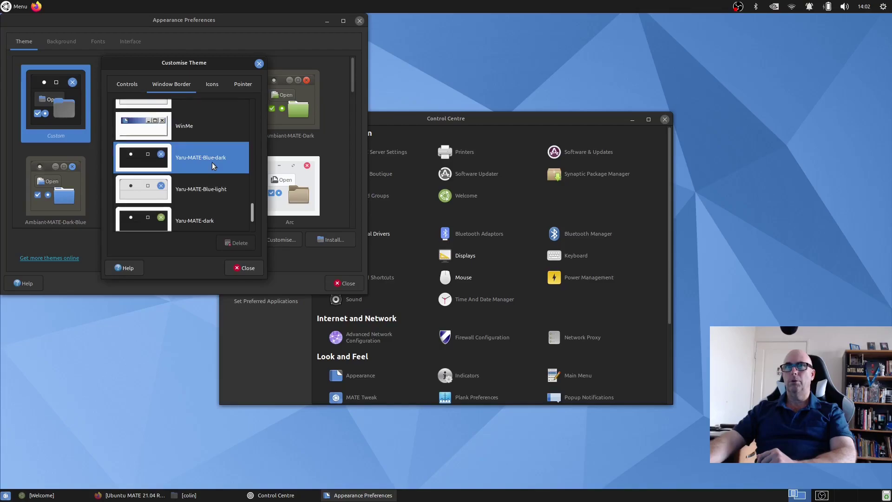
{"action": "scroll", "coordinate": [212, 163], "scroll_direction": "up", "scroll_amount": 3}
{"action": "scroll", "coordinate": [212, 163], "scroll_direction": "down", "scroll_amount": 6}
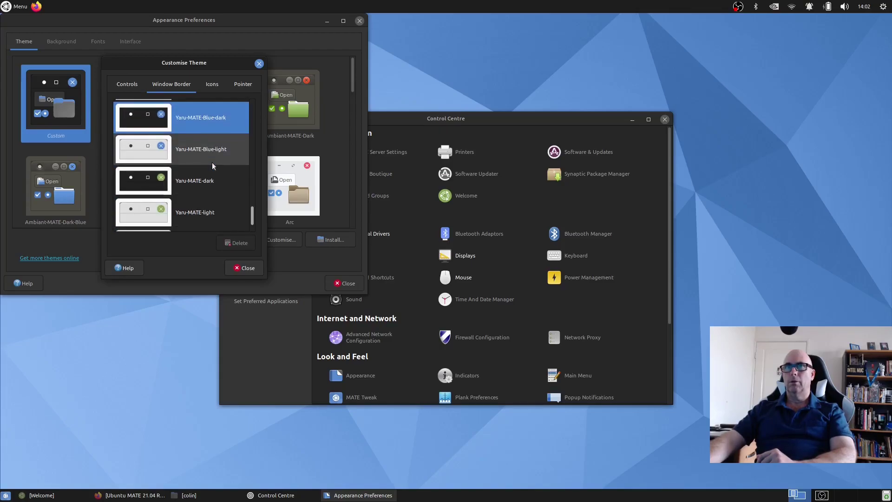
- Browse the Yaru-MATE icon themes, and close the theme customisation and Appearance Preferences windows
{"action": "left_click", "coordinate": [209, 87]}
{"action": "scroll", "coordinate": [213, 160], "scroll_direction": "down", "scroll_amount": 2}
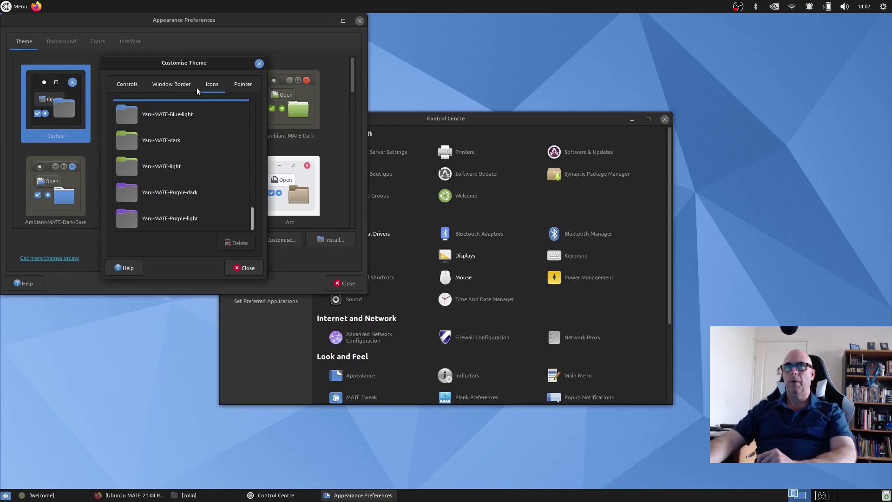
{"action": "left_click", "coordinate": [171, 83]}
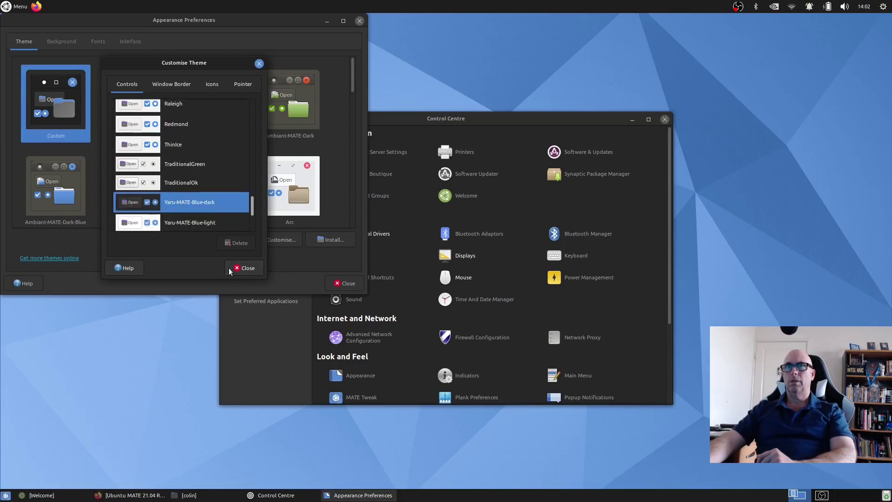
{"action": "left_click", "coordinate": [243, 269]}
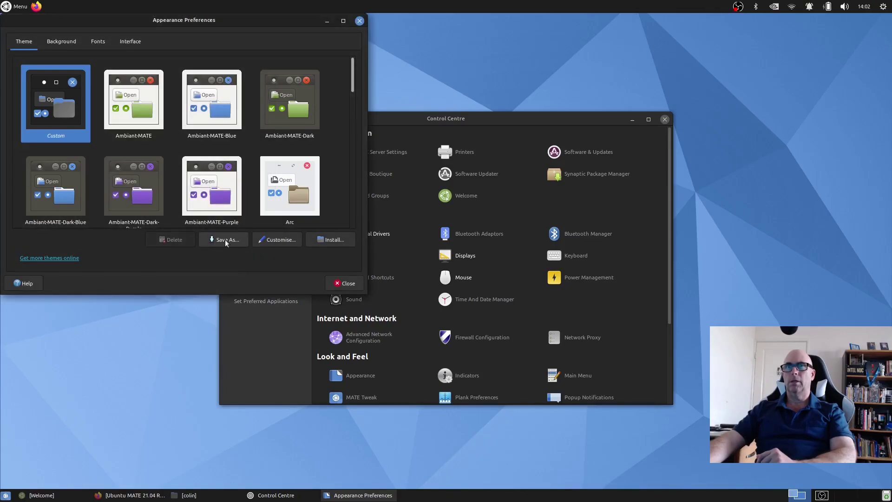
{"action": "left_click", "coordinate": [345, 283]}
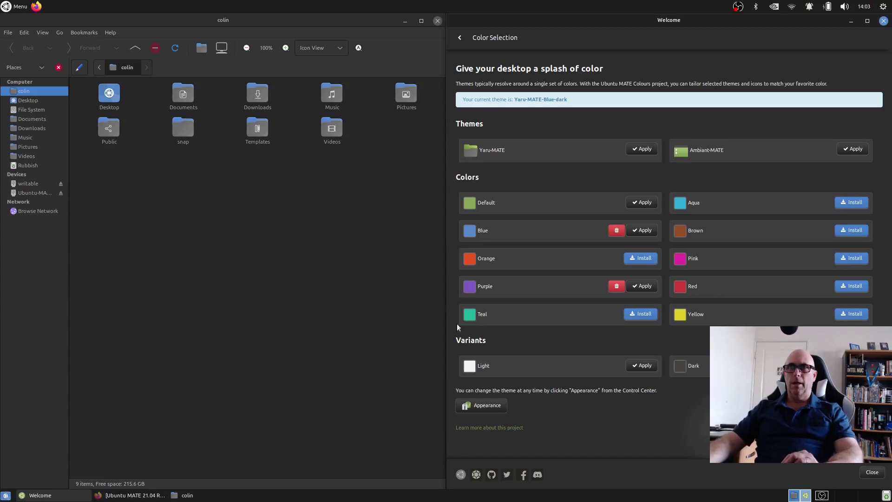
{"action": "mouse_move", "coordinate": [49, 497]}
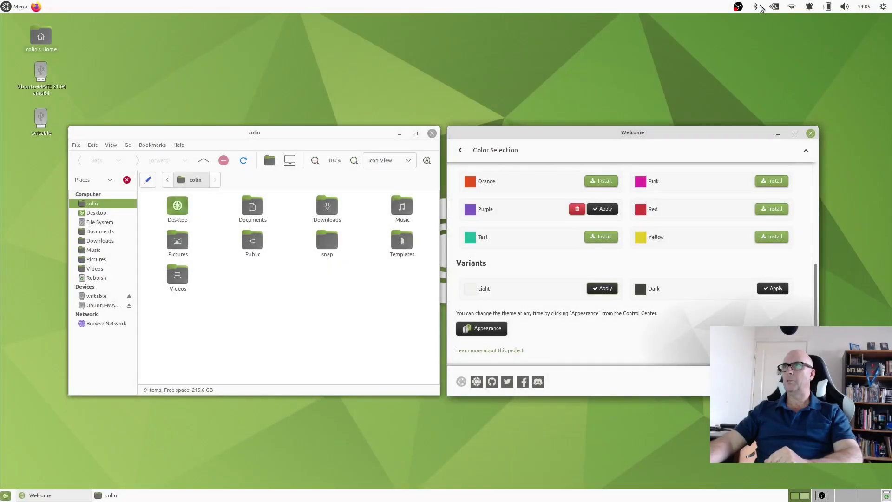
- Look through the OBS, Bluetooth, NVIDIA graphics, network and notification indicators, including the graphics switching options and Do not disturb
{"action": "left_click", "coordinate": [738, 8]}
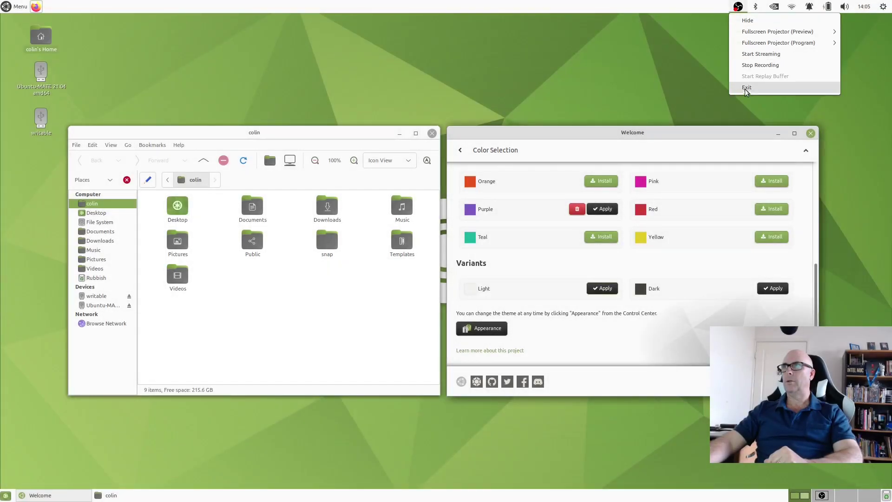
{"action": "left_click", "coordinate": [698, 68]}
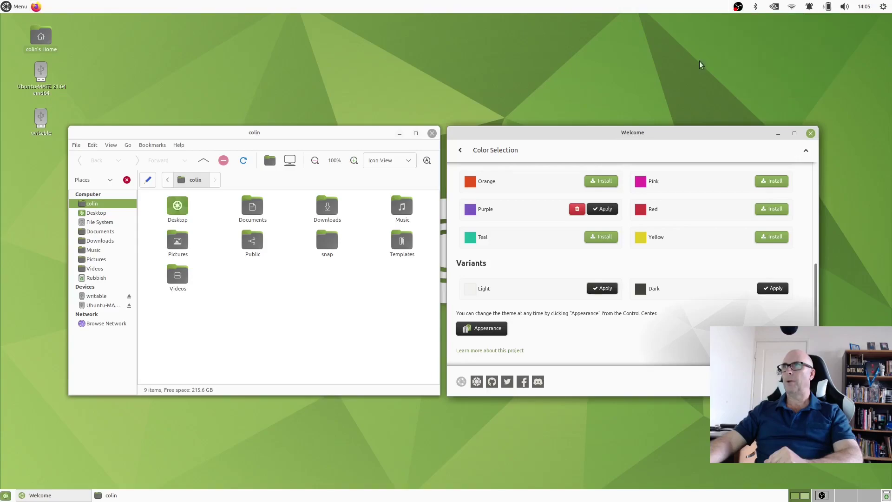
{"action": "left_click", "coordinate": [756, 8]}
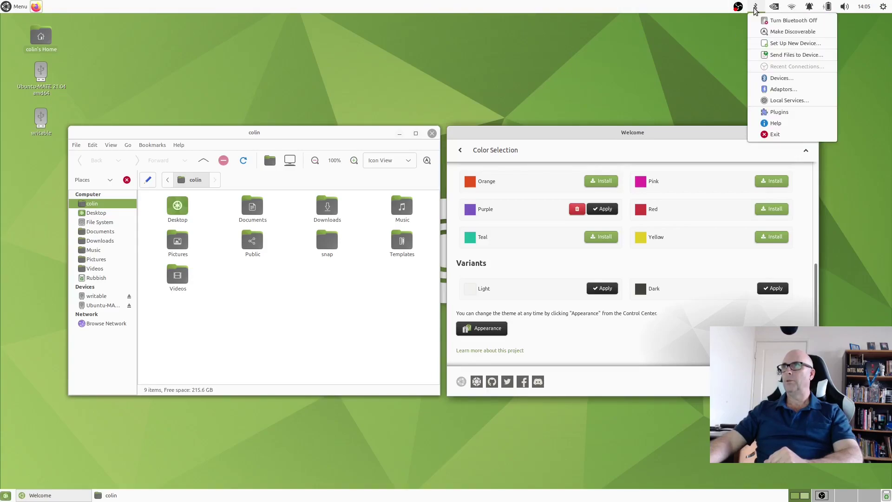
{"action": "left_click", "coordinate": [774, 7]}
{"action": "left_click", "coordinate": [775, 6]}
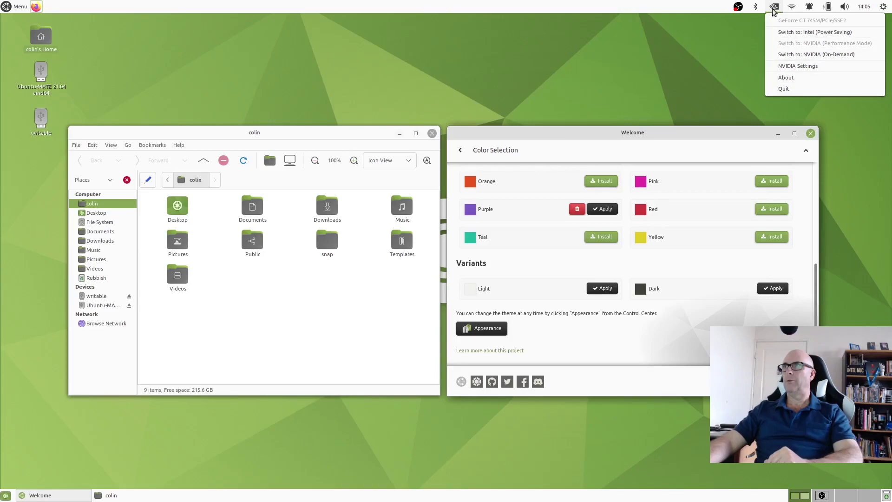
{"action": "left_click", "coordinate": [791, 7]}
{"action": "left_click", "coordinate": [809, 7]}
{"action": "left_click", "coordinate": [809, 9]}
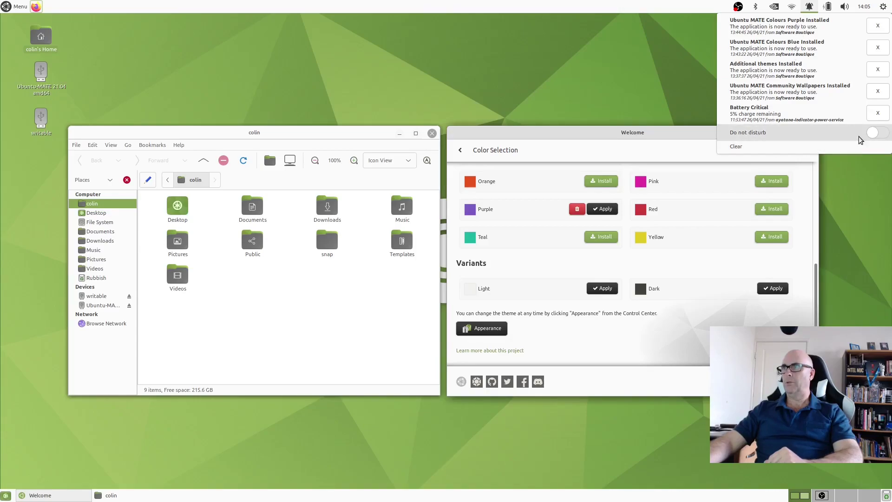
- Open the Sound Preferences from the volume indicator, review the Hardware, Input, Output and Applications settings, and close them
{"action": "left_click", "coordinate": [845, 8]}
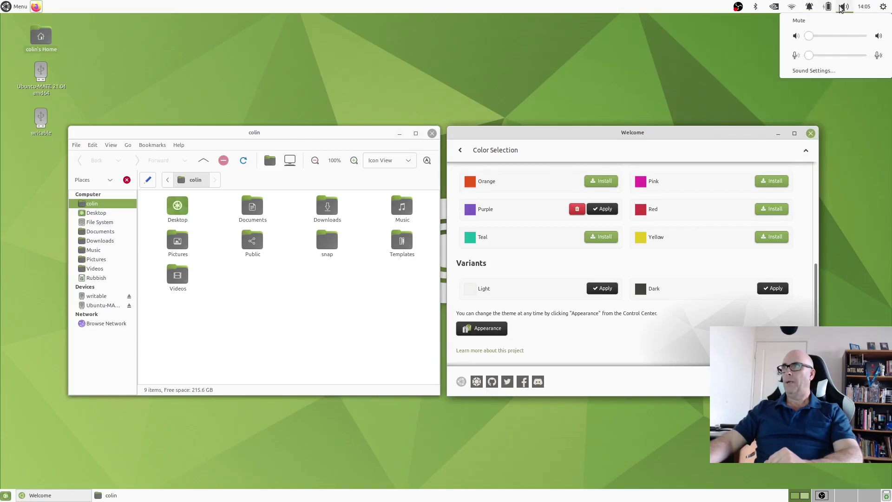
{"action": "left_click", "coordinate": [811, 71]}
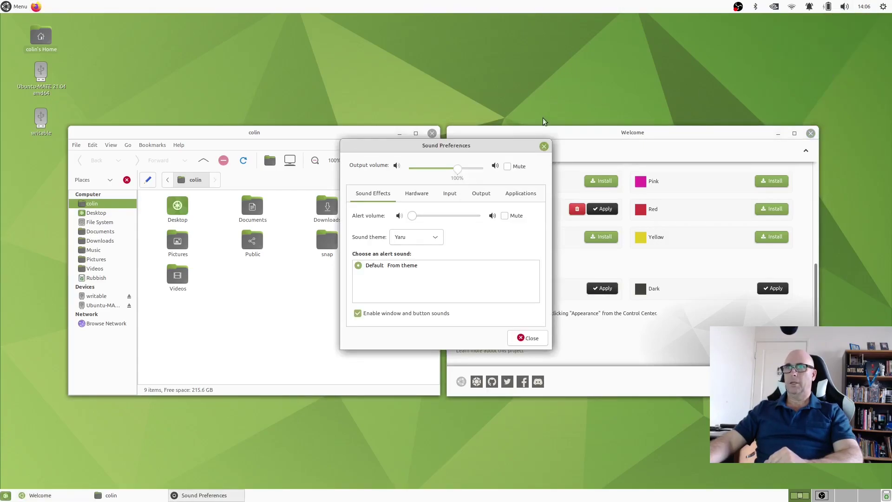
{"action": "left_click", "coordinate": [416, 194]}
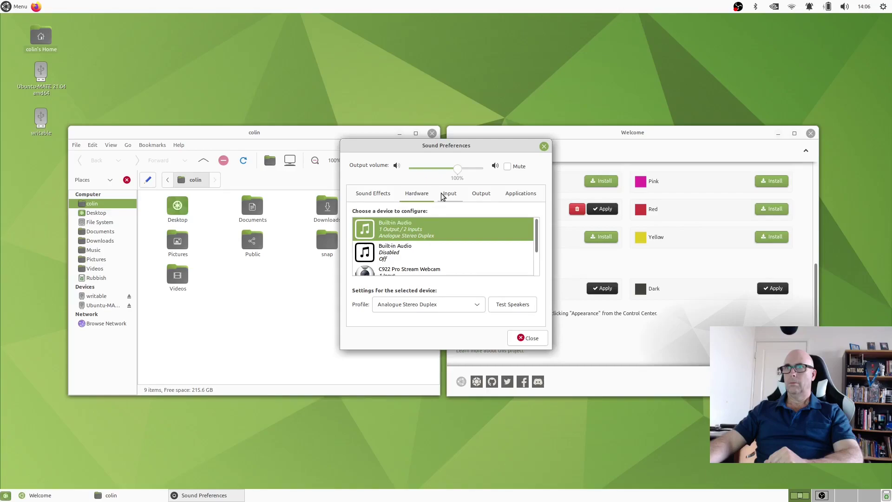
{"action": "left_click", "coordinate": [449, 194]}
{"action": "left_click", "coordinate": [481, 193]}
{"action": "left_click", "coordinate": [515, 195]}
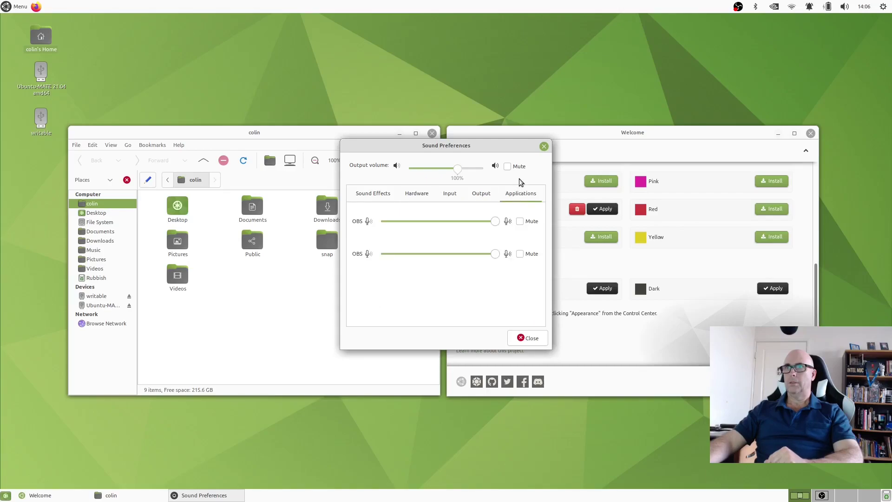
{"action": "left_click", "coordinate": [543, 147]}
- View the clock's calendar and the session options such as Lock, Log Out and Switch Off, and dismiss them
{"action": "left_click", "coordinate": [863, 6]}
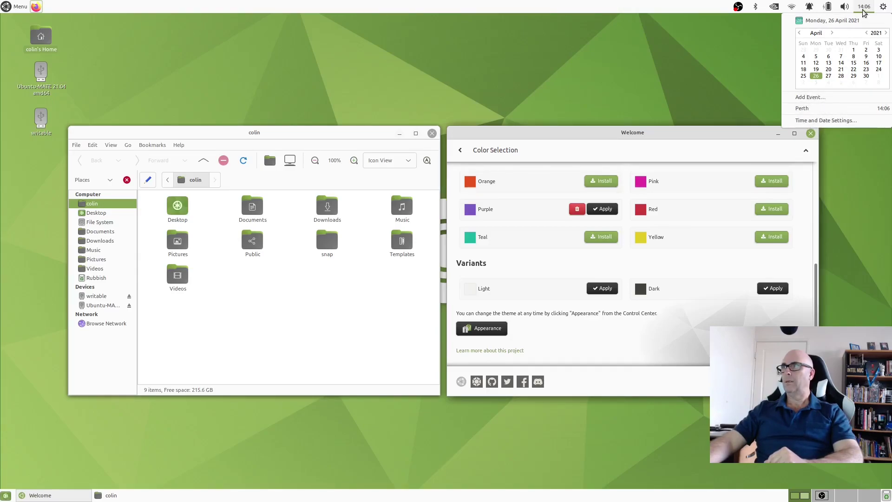
{"action": "left_click", "coordinate": [882, 6]}
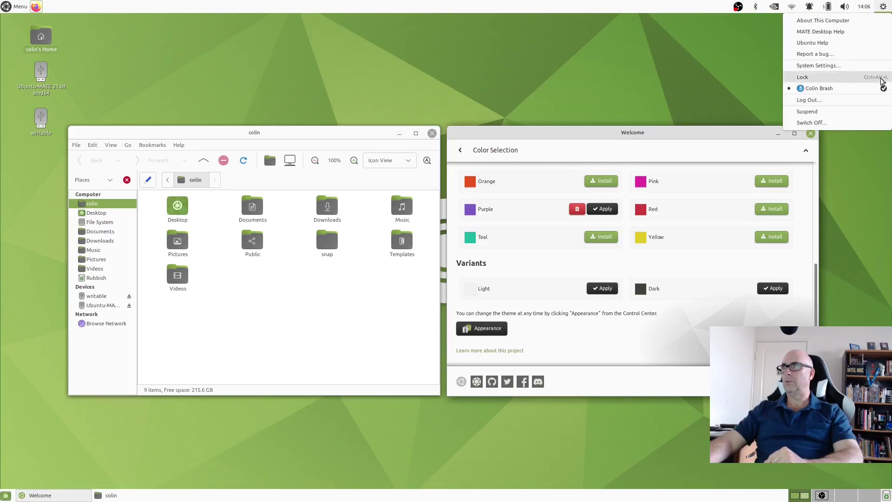
{"action": "left_click", "coordinate": [881, 102]}
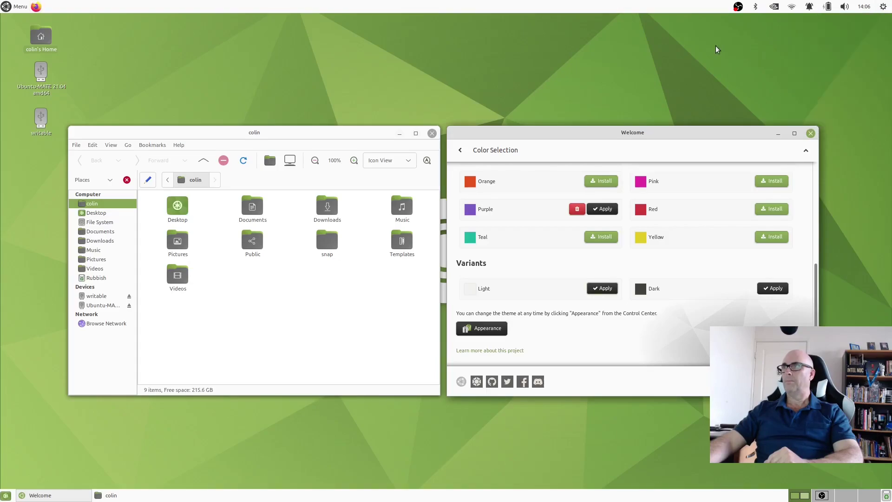